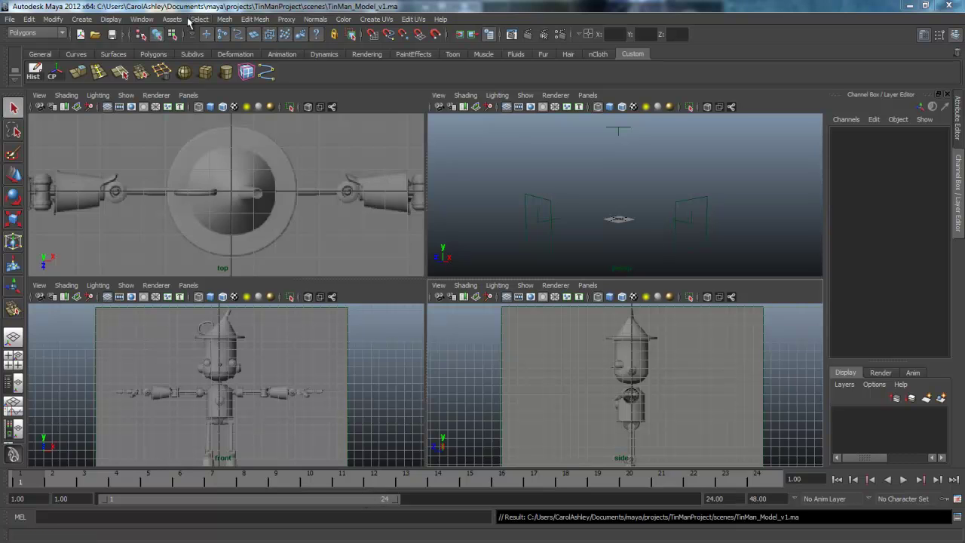
Hide the Time Slider and the Range Slider from the interface
left_click(110, 19)
mouse_move(116, 61)
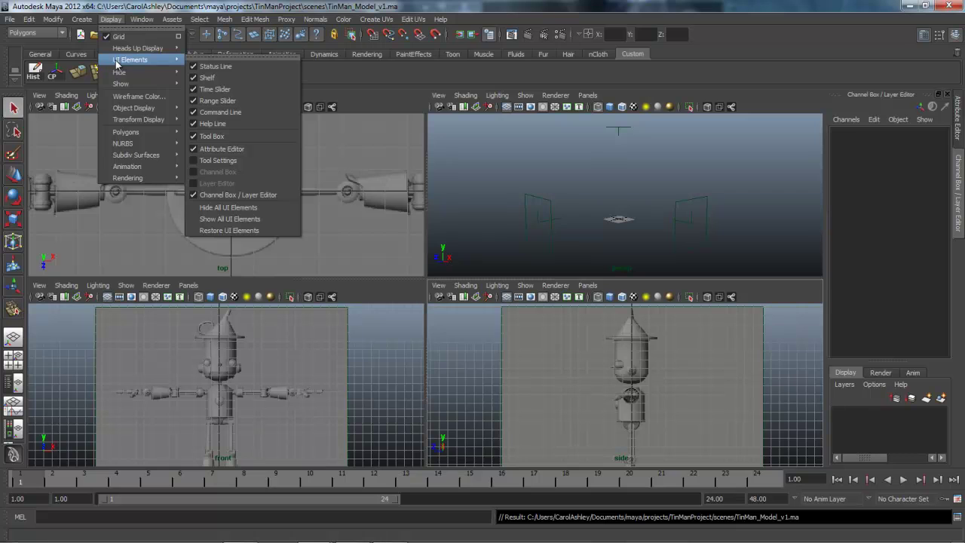
left_click(222, 58)
left_click_drag(230, 47, 374, 48)
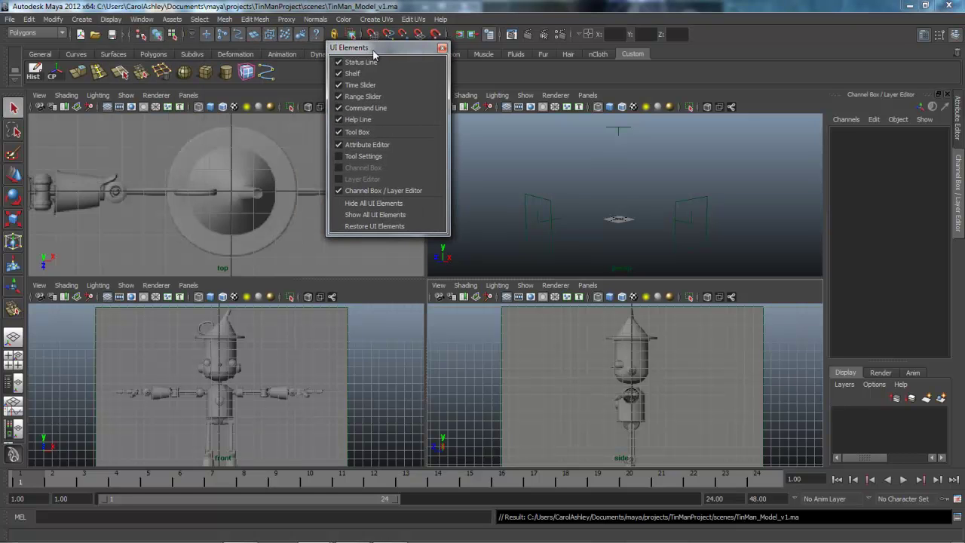
left_click(338, 84)
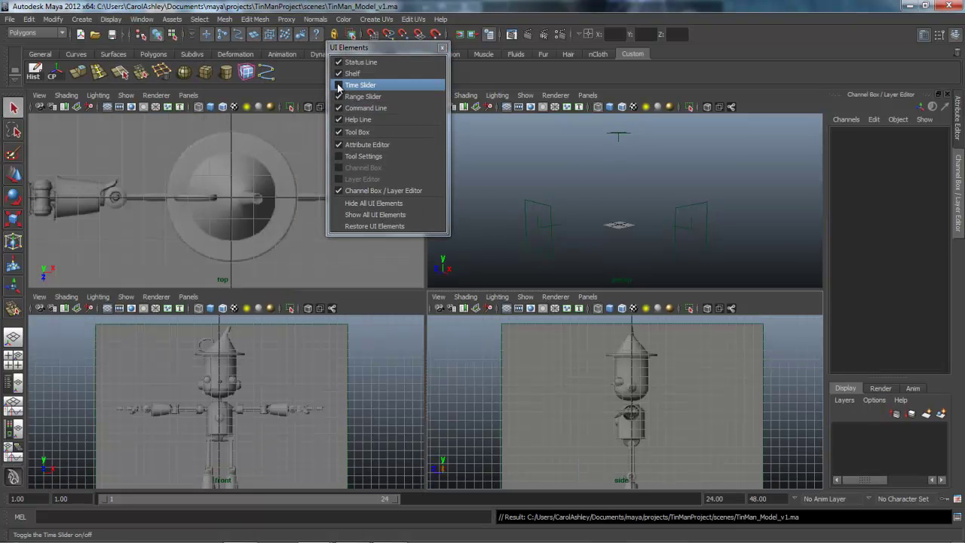
left_click(339, 97)
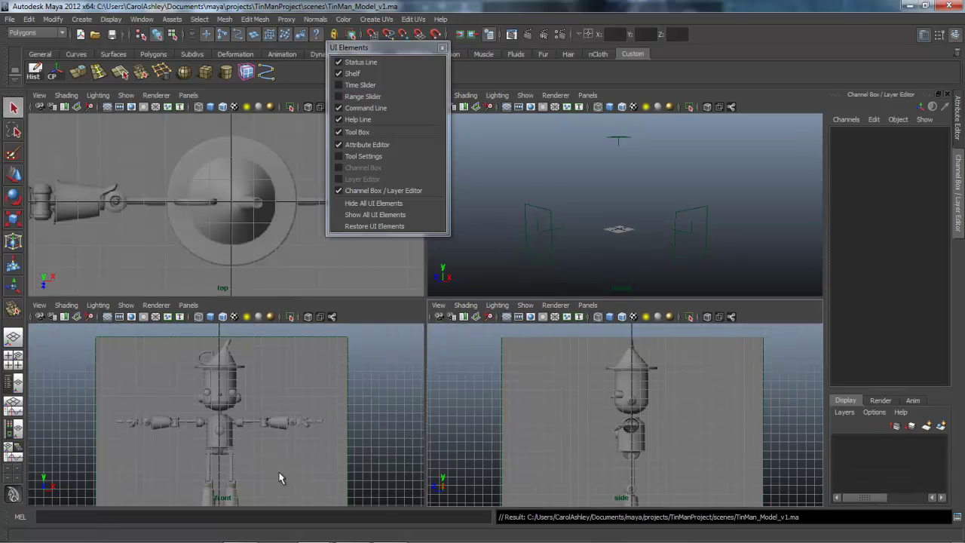
left_click(442, 48)
Maximize the perspective view and hide the cameras in it
right_click_drag(492, 248, 569, 234, "alt")
middle_click_drag(584, 233, 573, 233, "alt")
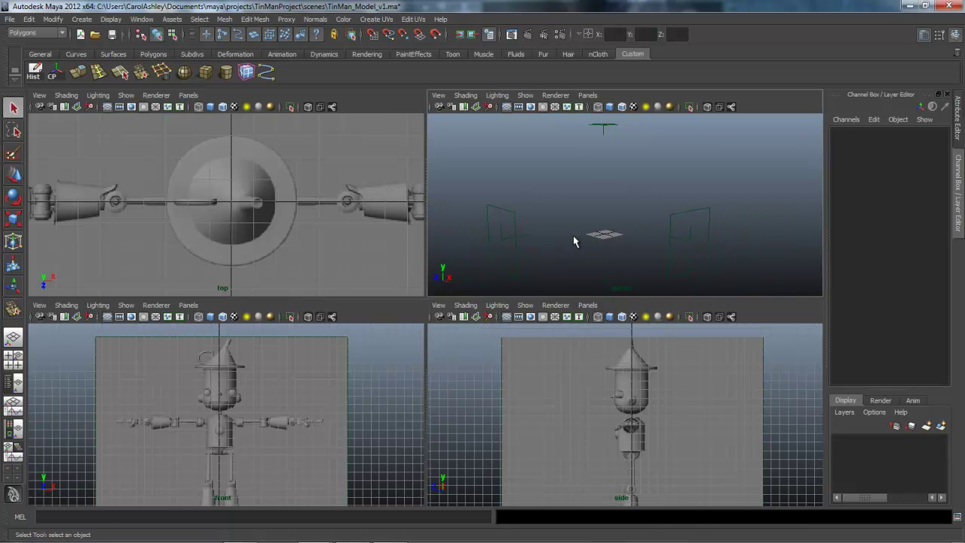
key("space")
left_click_drag(549, 312, 443, 326, "alt")
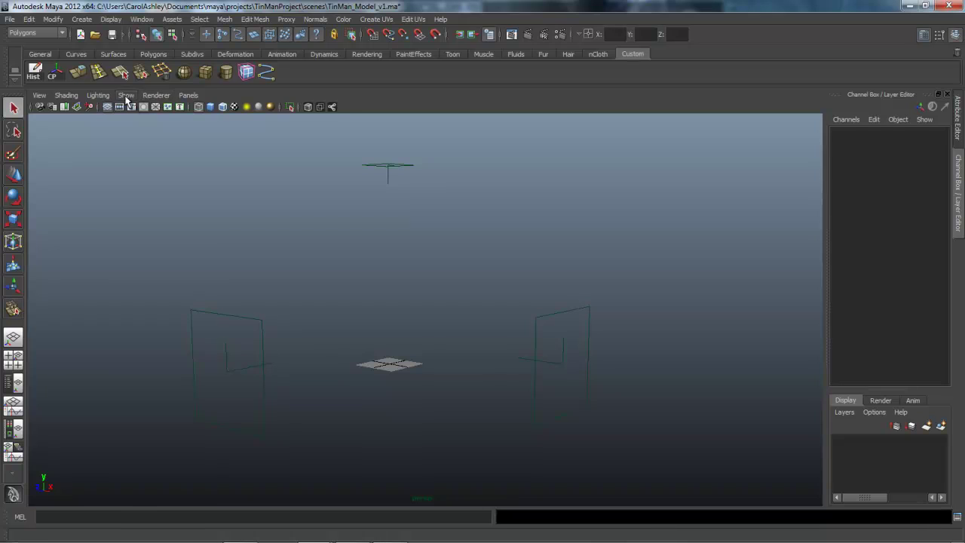
left_click(126, 96)
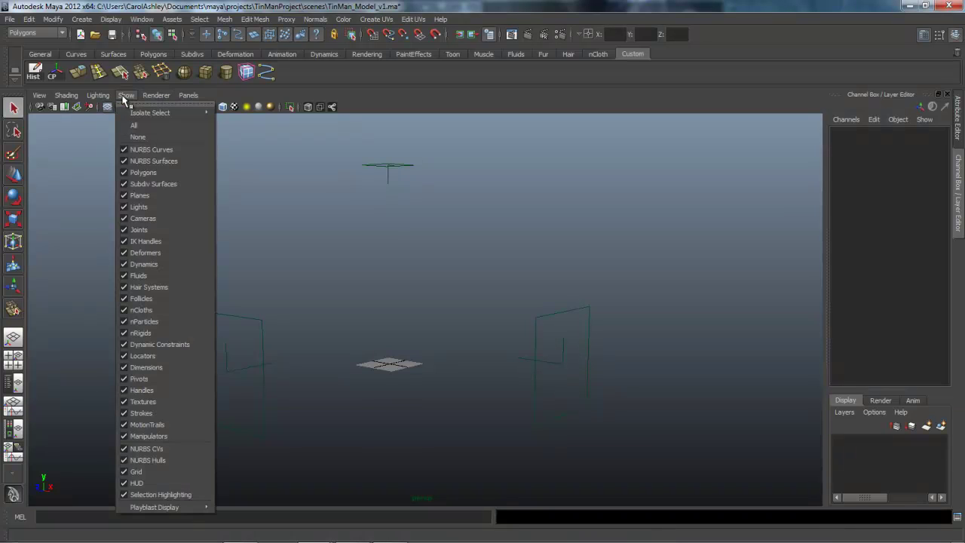
left_click(123, 219)
Create a polygon cylinder with the front view maximized
right_click_drag(229, 293, 541, 297, "alt")
middle_click_drag(492, 314, 569, 246, "alt")
right_click_drag(437, 264, 633, 280, "alt")
middle_click_drag(545, 305, 547, 228, "alt")
left_click_drag(548, 228, 550, 231, "alt")
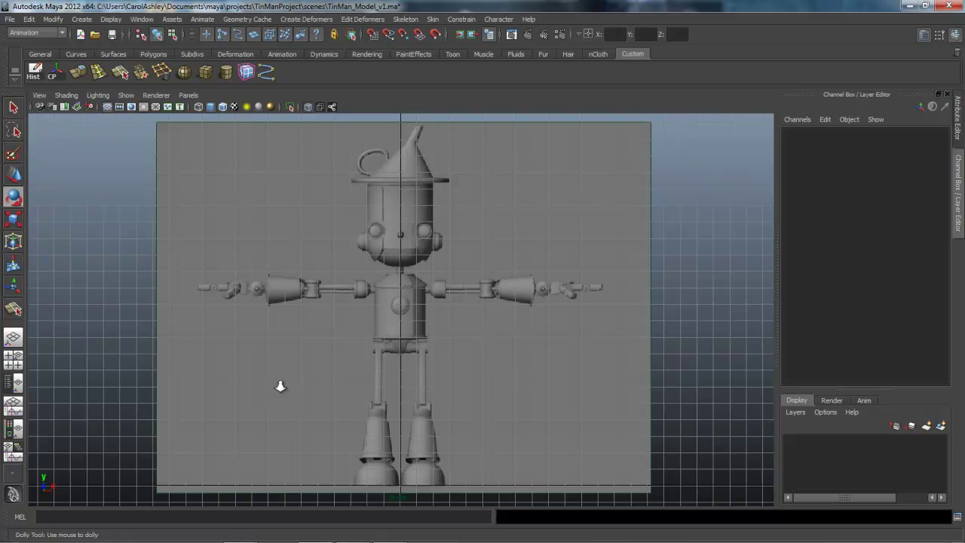
right_click_drag(280, 386, 521, 373, "alt")
middle_click_drag(520, 372, 481, 419, "alt")
right_click_drag(481, 419, 611, 409, "alt")
middle_click_drag(515, 423, 532, 396, "alt")
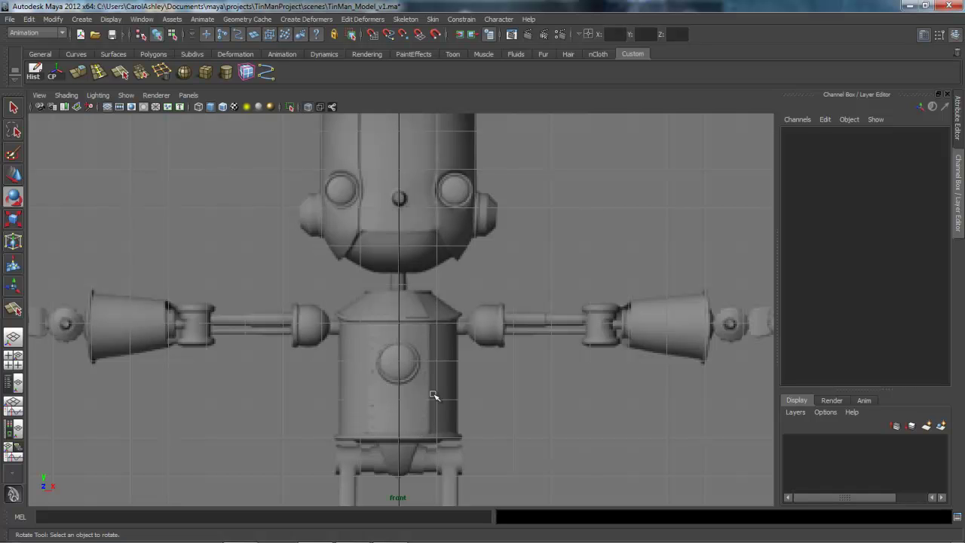
left_click(226, 72)
scroll(401, 404, "down", 3)
right_click_drag(401, 403, 332, 407, "alt")
middle_click_drag(502, 431, 497, 348, "alt")
right_click_drag(328, 440, 439, 437, "alt")
middle_click_drag(439, 437, 448, 422, "alt")
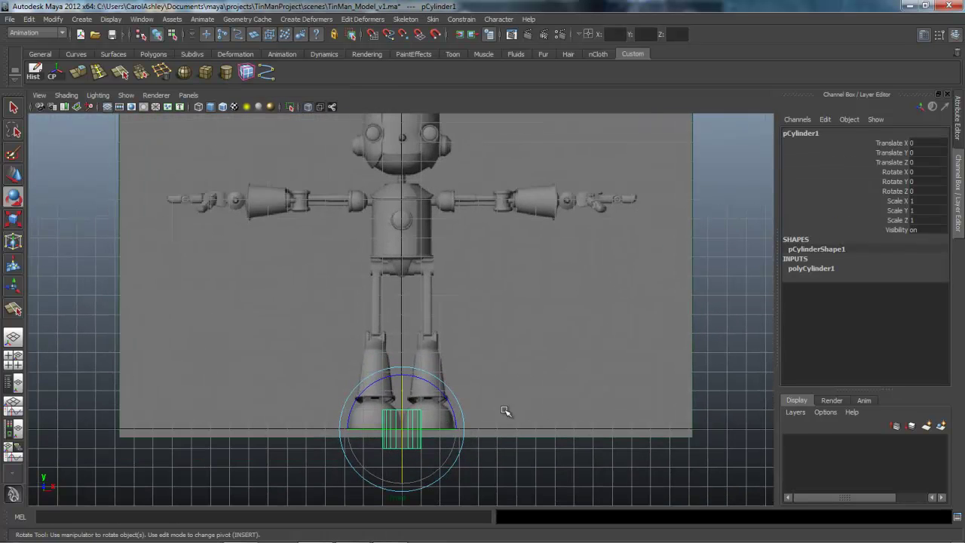
Move the cylinder straight up onto the reference torso, to about 10.69 in Translate Y
key("w")
left_click_drag(403, 396, 407, 192)
scroll(549, 310, "up", 2)
middle_click_drag(550, 310, 537, 478, "alt")
right_click_drag(370, 435, 566, 431, "alt")
middle_click_drag(611, 429, 640, 374, "alt")
right_click_drag(516, 416, 598, 436, "alt")
middle_click_drag(599, 438, 599, 424, "alt")
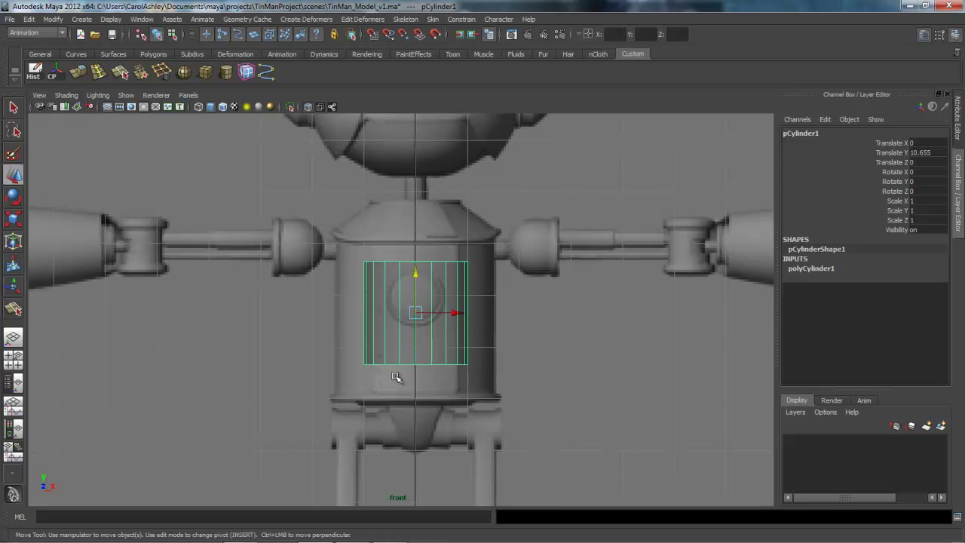
mouse_move(415, 277)
left_mouse_down()
mouse_move(413, 377)
mouse_move(414, 339)
mouse_move(537, 374)
mouse_move(566, 352)
mouse_move(366, 327)
mouse_move(422, 334)
mouse_move(414, 258)
mouse_move(413, 274)
left_mouse_up()
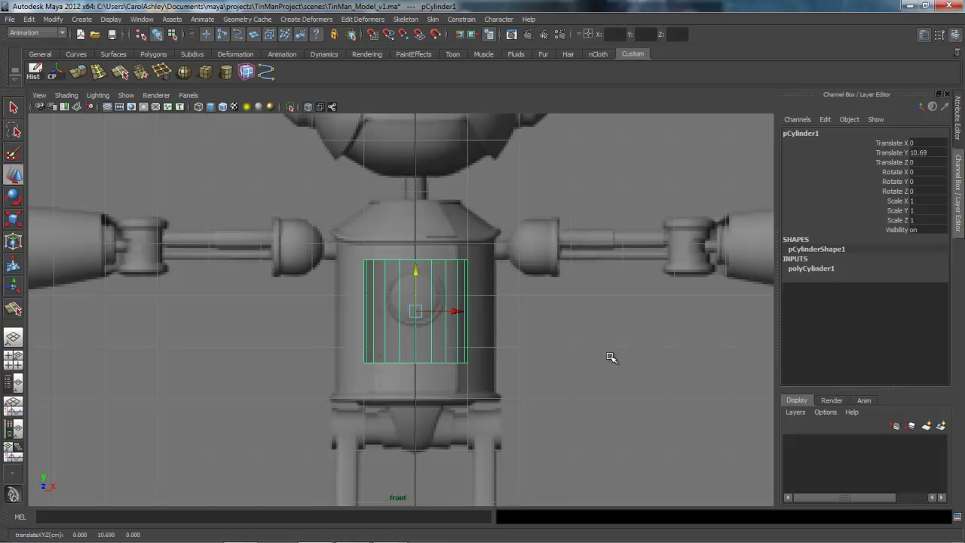
Set the cylinder's Subdivisions Axis to 12 and its Subdivisions Caps to 0
scroll(609, 356, "down", 3)
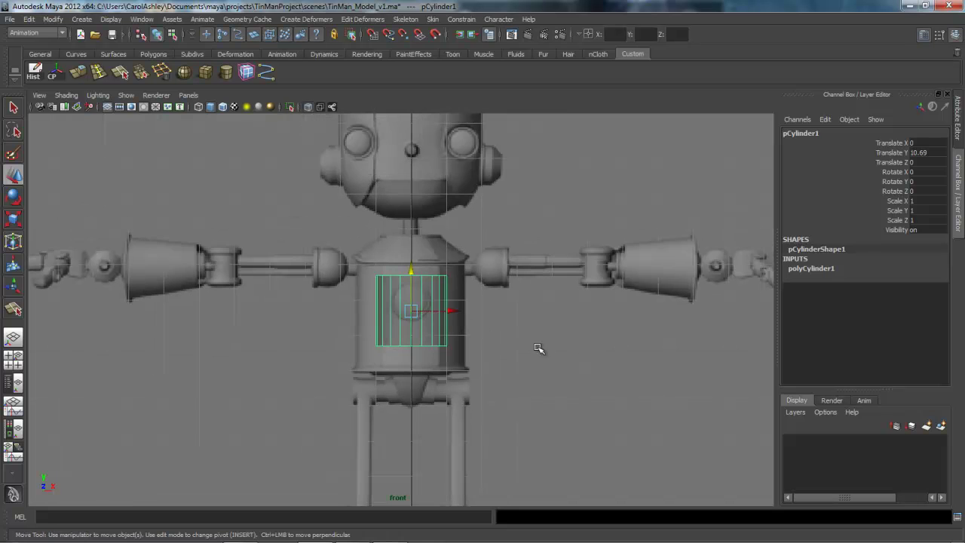
left_click(811, 269)
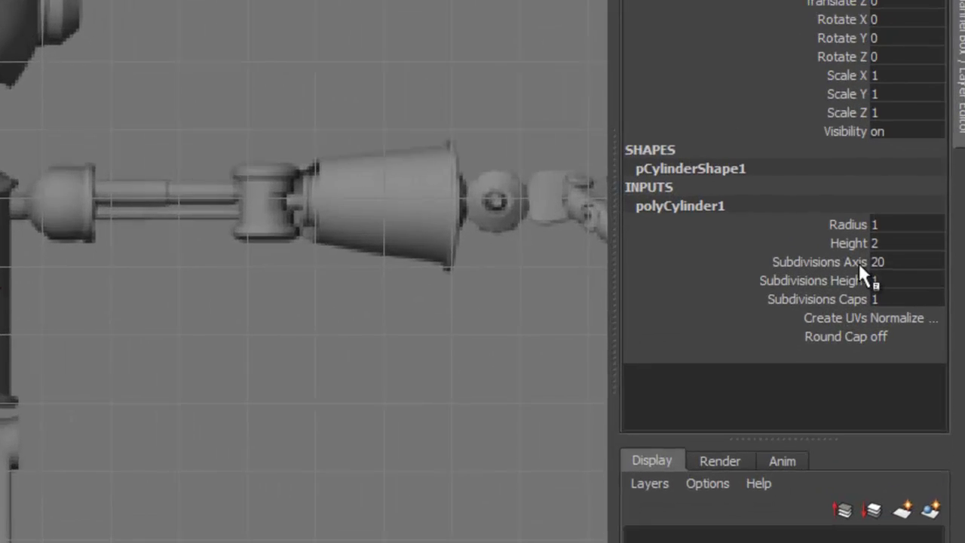
left_click(917, 299)
left_click(886, 258)
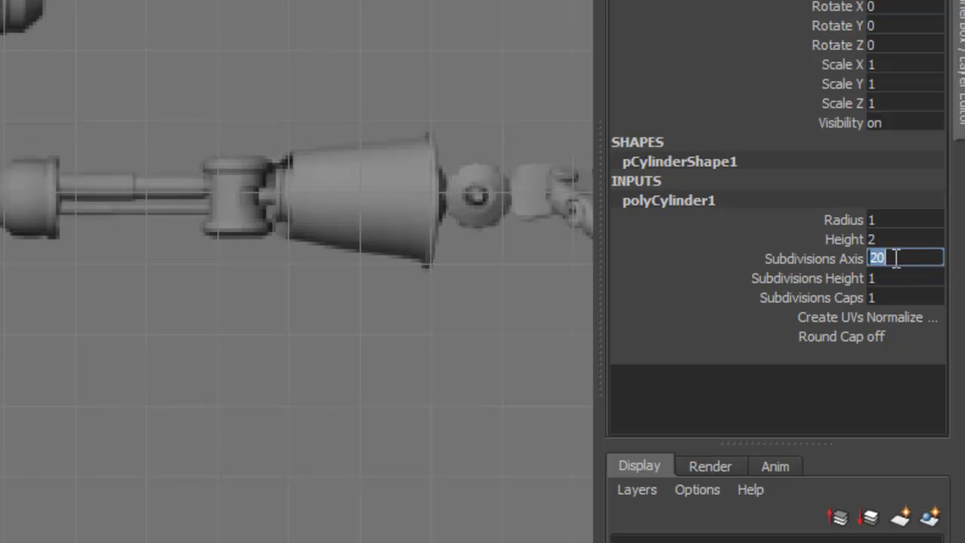
type("12")
key("Return")
left_click(916, 297)
left_click(917, 296)
type("0")
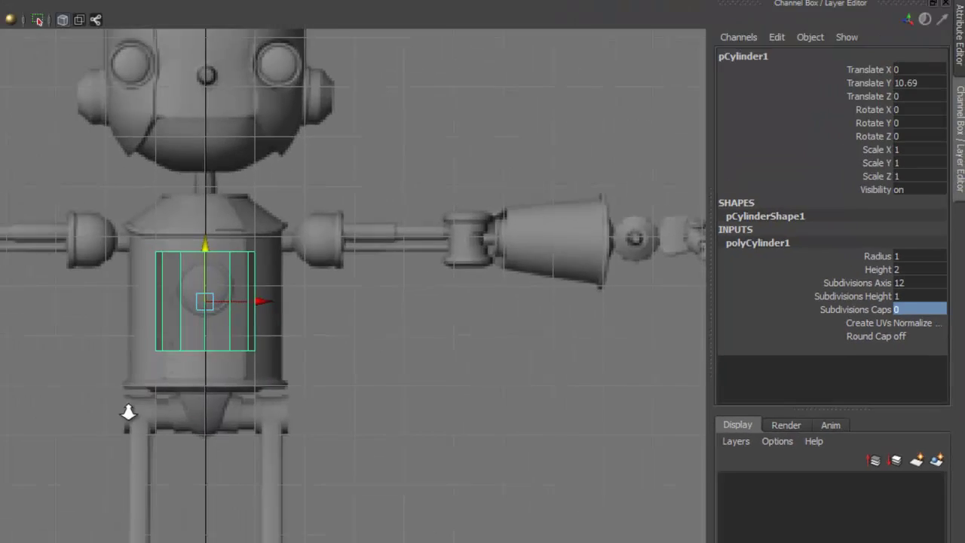
Scale the cylinder uniformly to about 1.524 and lower it to about 10.509 in Y to match the torso's width
right_click_drag(129, 409, 603, 394, "alt")
middle_click_drag(523, 392, 521, 405, "alt")
scroll(523, 404, "down", 5)
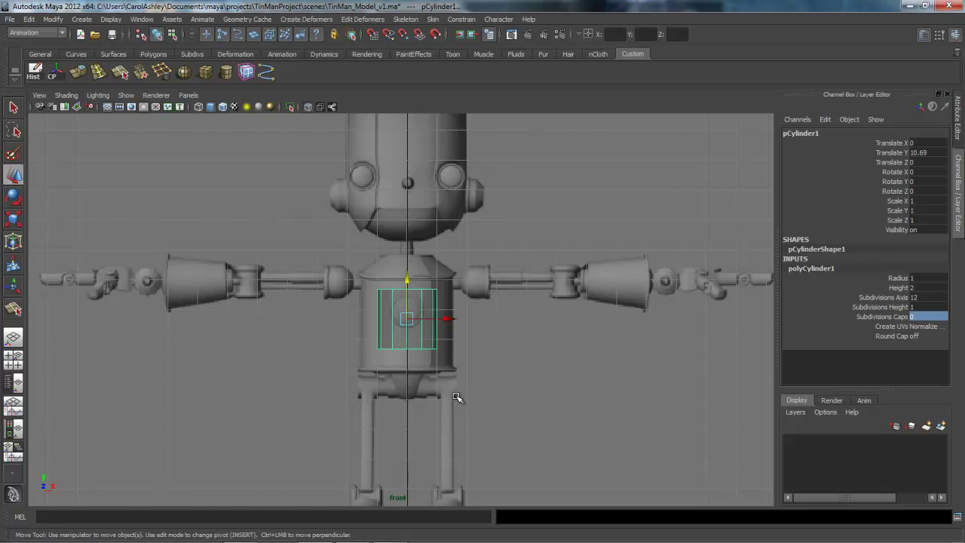
key("r")
left_click_drag(406, 320, 432, 320)
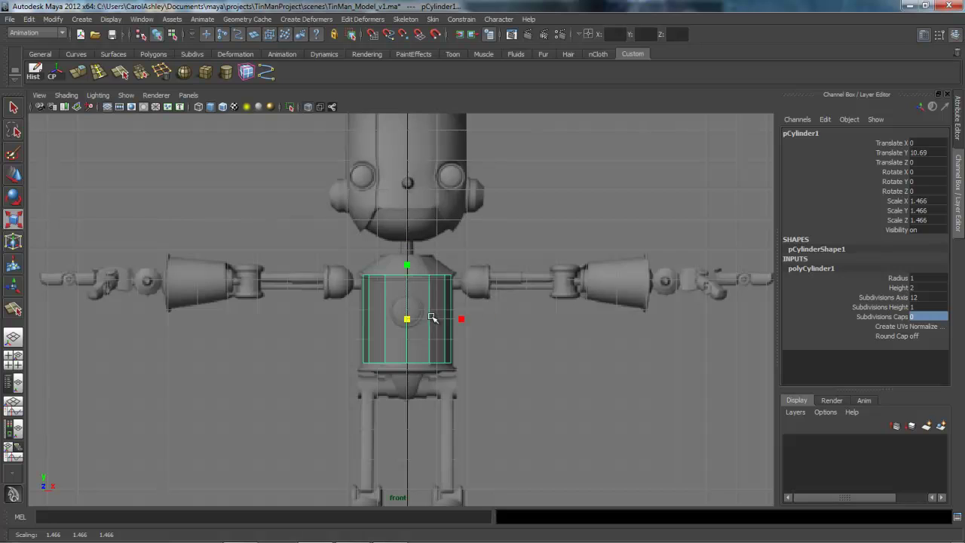
key("w")
left_click_drag(408, 284, 409, 289)
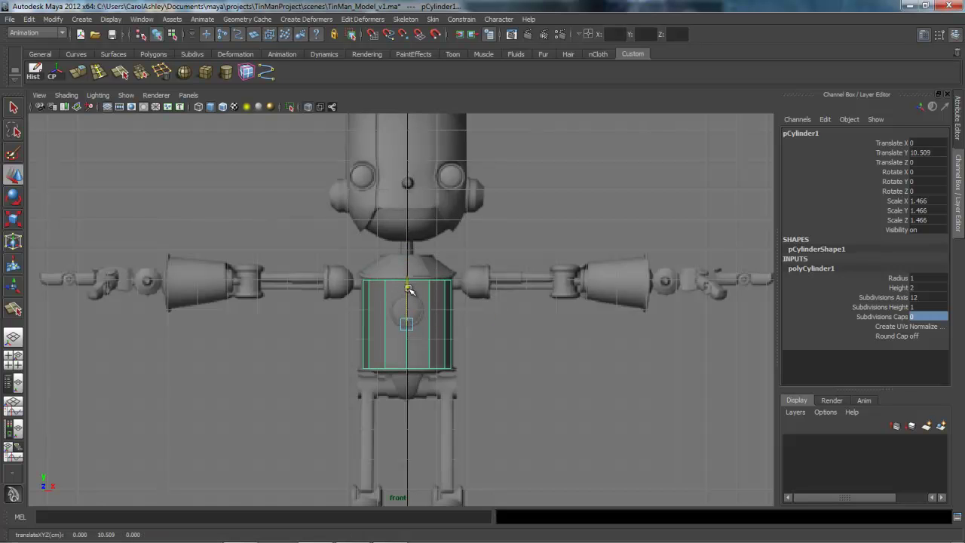
key("r")
left_click_drag(406, 323, 407, 324)
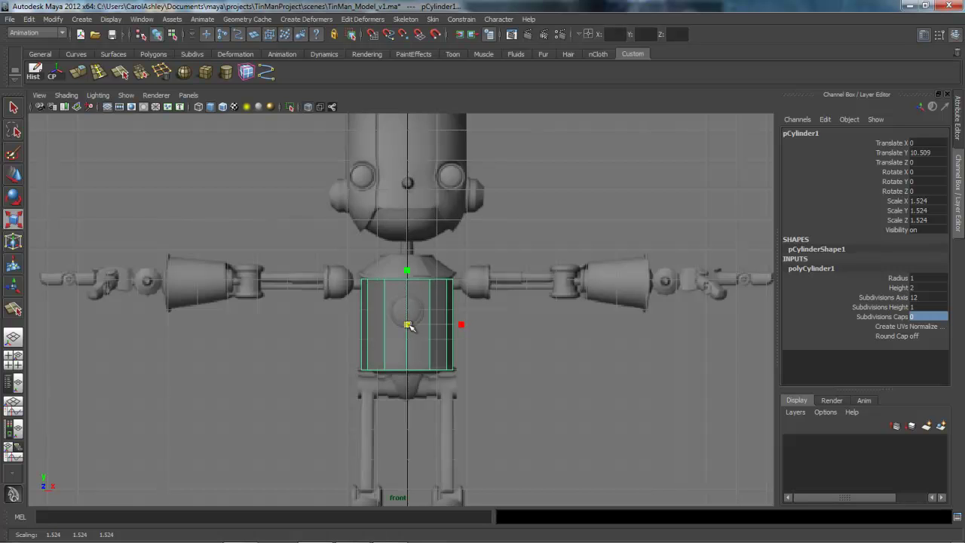
Stretch the cylinder vertically to a Scale Y of about 1.596 and shift it to about 10.55 in Y
right_click_drag(351, 370, 685, 389, "alt")
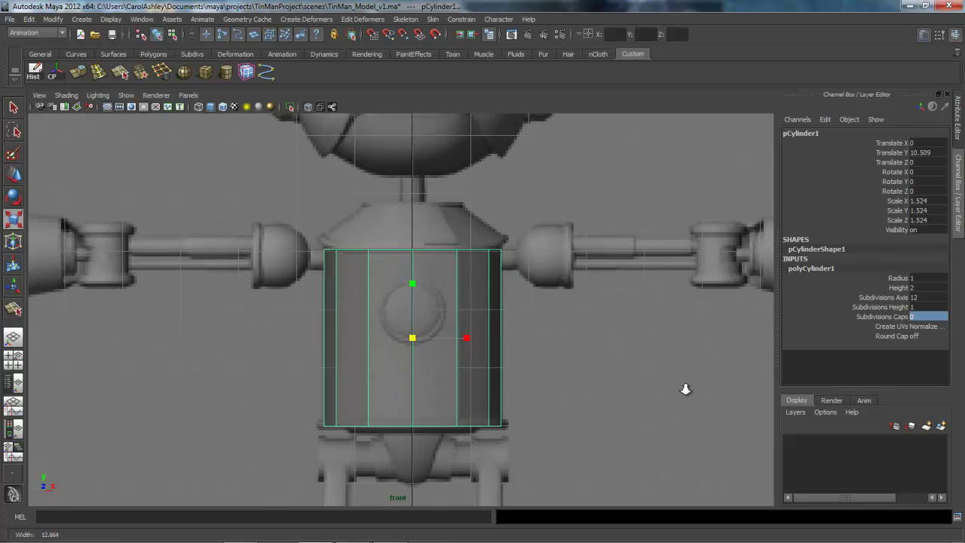
left_click_drag(412, 285, 413, 294)
key("w")
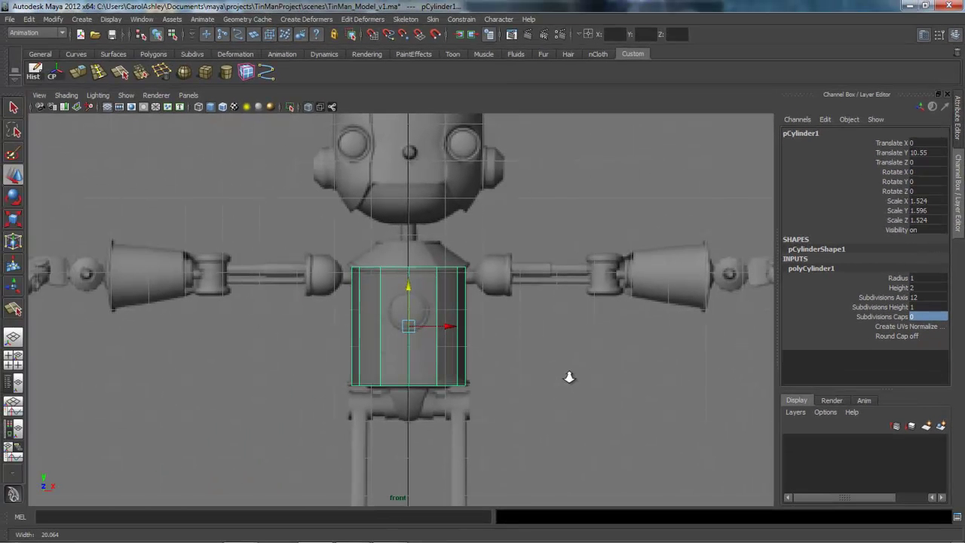
Insert one edge loop just below the cylinder's top rim and another just above its bottom rim
scroll(638, 389, "up", 1)
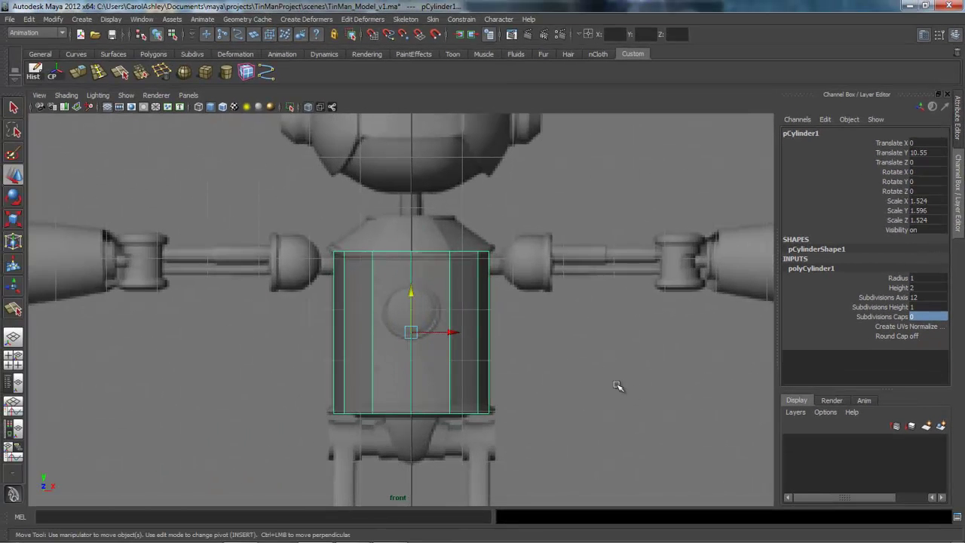
scroll(563, 420, "up", 2)
scroll(563, 419, "up", 1)
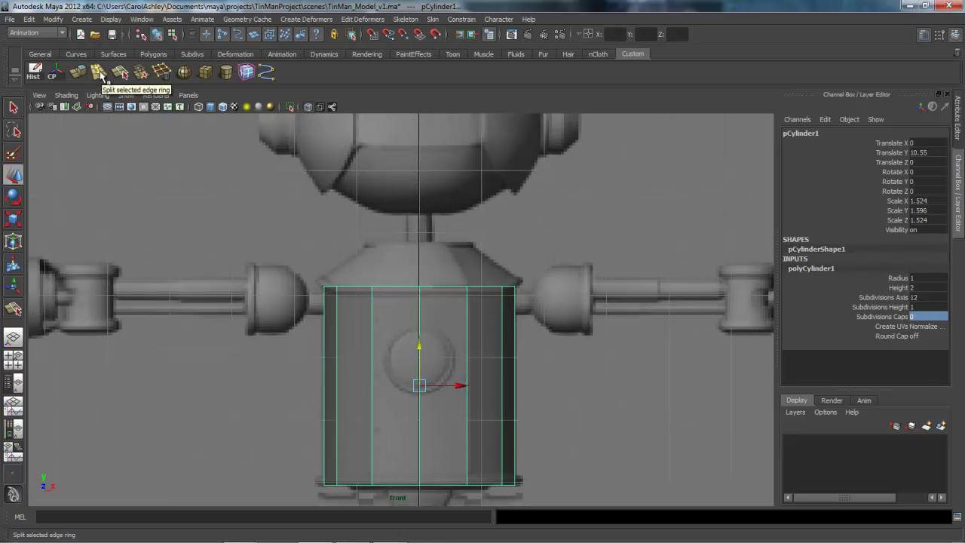
left_click(98, 71)
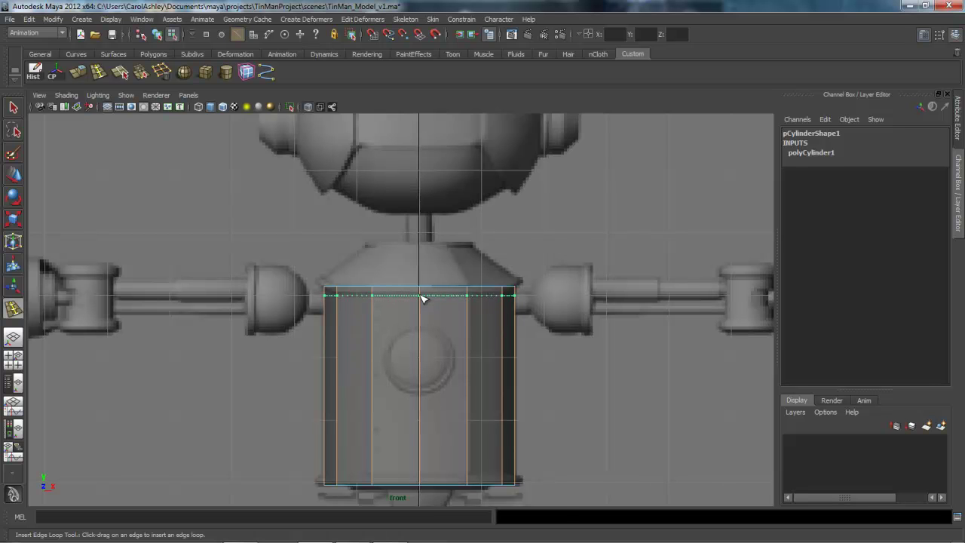
left_click(422, 298)
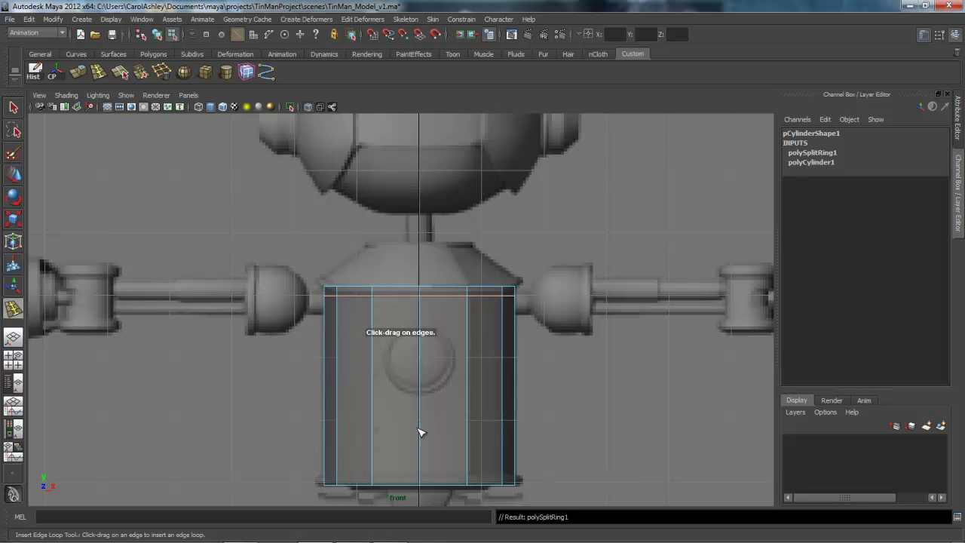
left_click(423, 478)
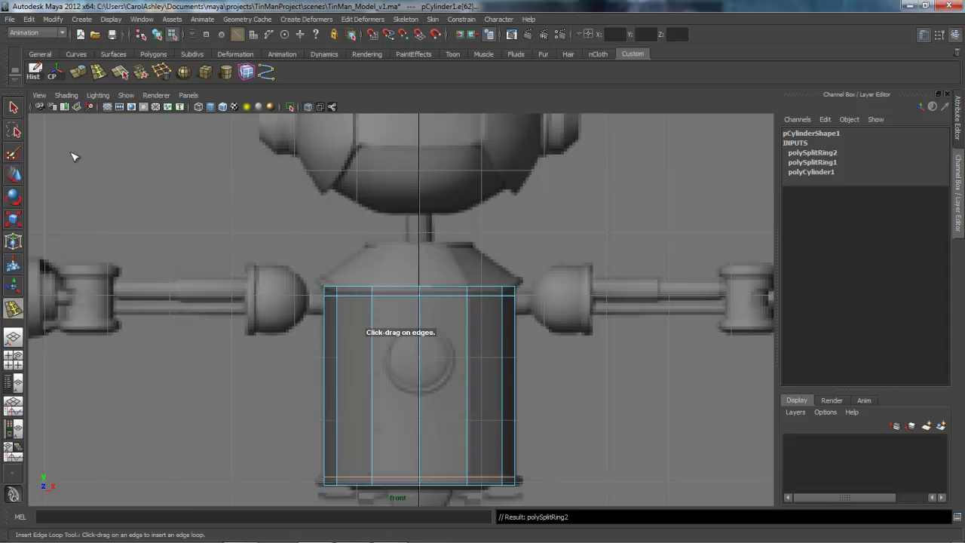
left_click(13, 108)
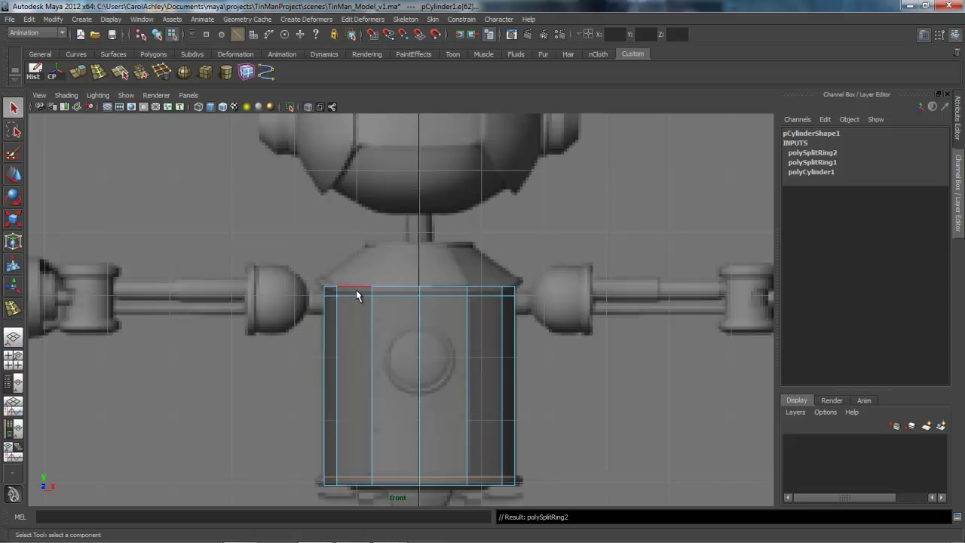
Extrude the cylinder's two middle front faces outward to a Translate Z of about 0.066, excluding the top and bottom rim bands
right_click(443, 369)
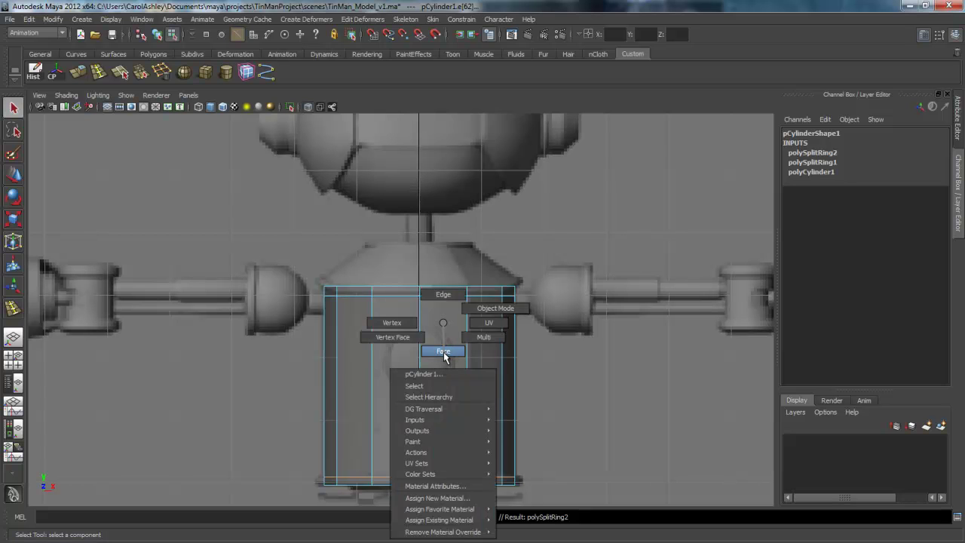
left_click(424, 369)
left_click(401, 366, "shift")
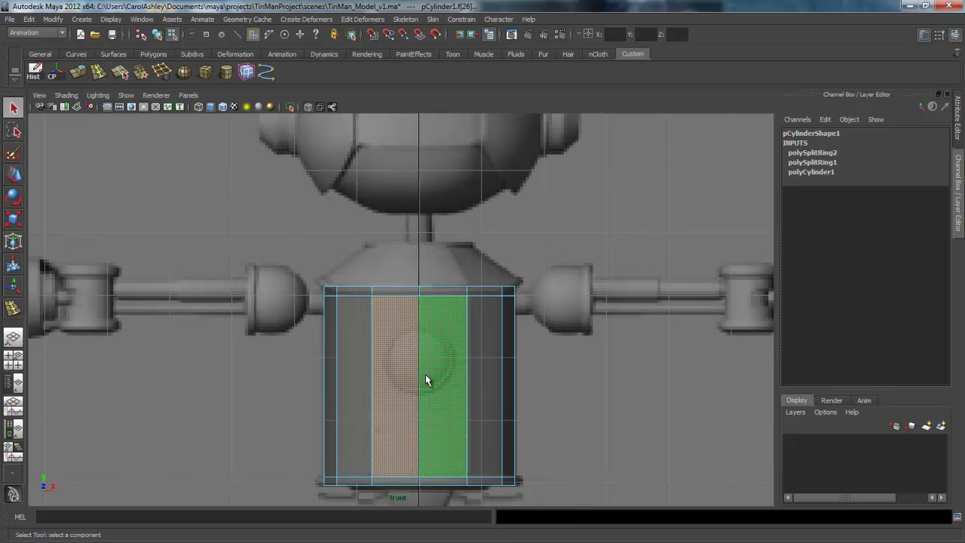
key("space")
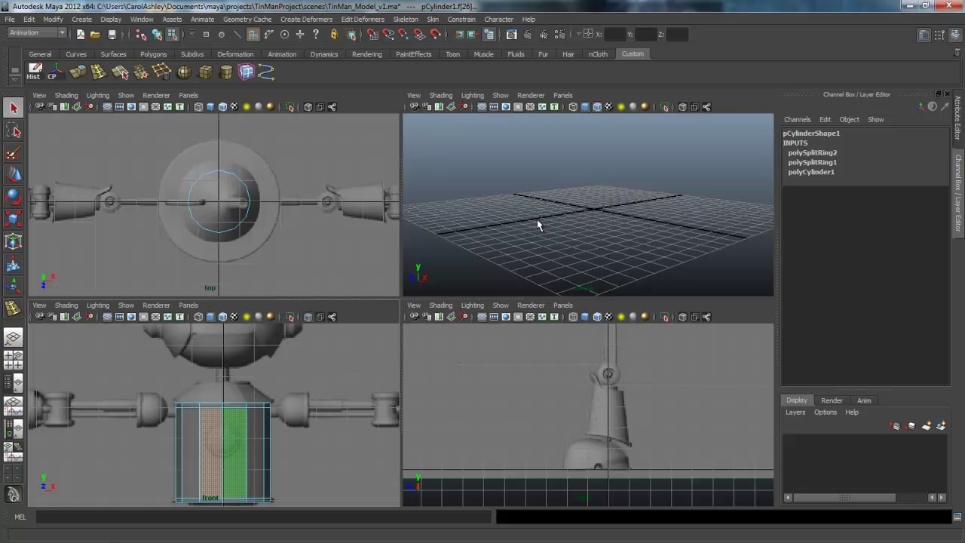
key("space")
right_click_drag(633, 226, 465, 226, "alt")
middle_click_drag(465, 226, 493, 317, "alt")
left_click_drag(493, 316, 408, 313, "alt")
right_click_drag(408, 312, 512, 301, "alt")
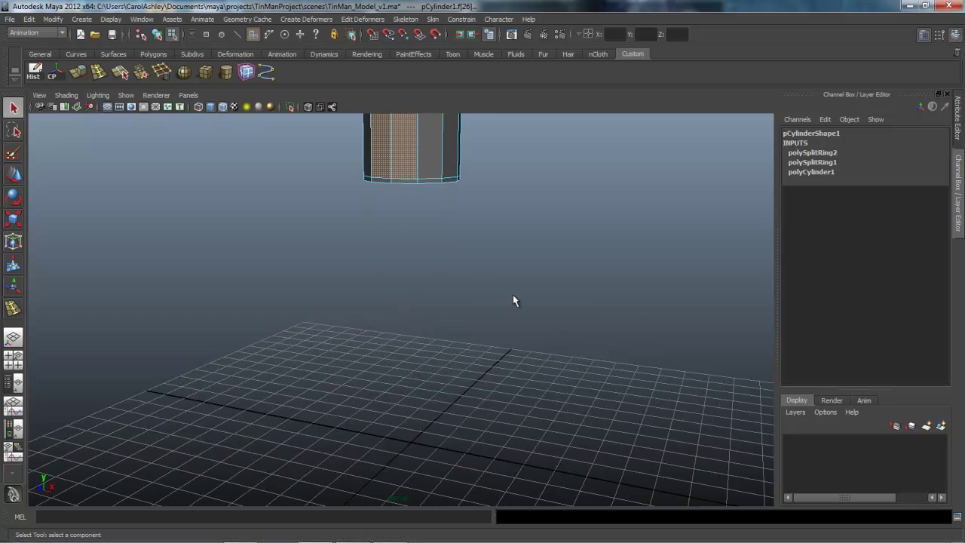
left_click_drag(327, 317, 424, 299, "alt")
middle_click_drag(425, 299, 431, 384, "alt")
left_click_drag(432, 384, 342, 354, "alt")
right_click_drag(343, 354, 532, 332, "alt")
middle_click_drag(532, 331, 570, 431, "alt")
right_click_drag(410, 400, 433, 402, "alt")
left_click_drag(423, 399, 471, 369, "alt")
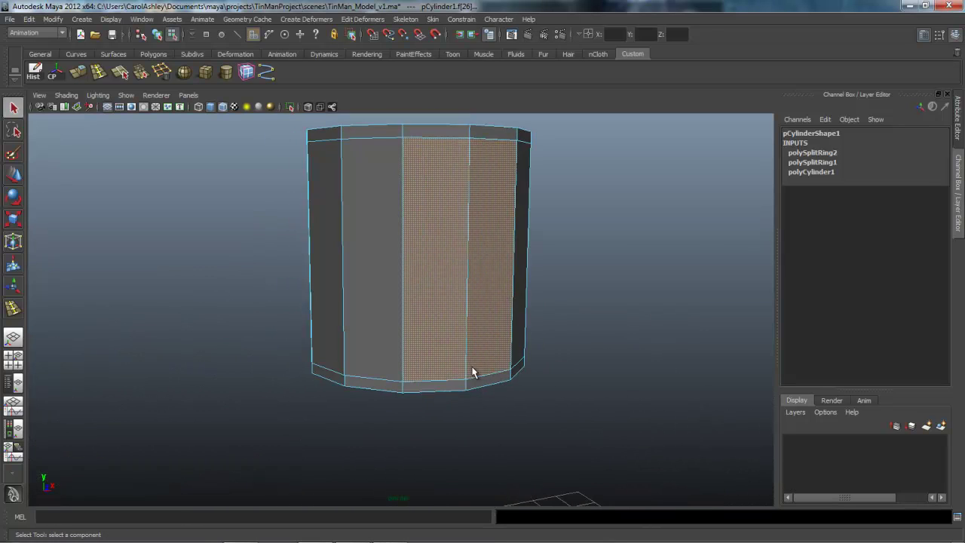
middle_click_drag(472, 369, 461, 422, "alt")
left_click_drag(471, 390, 491, 360, "alt")
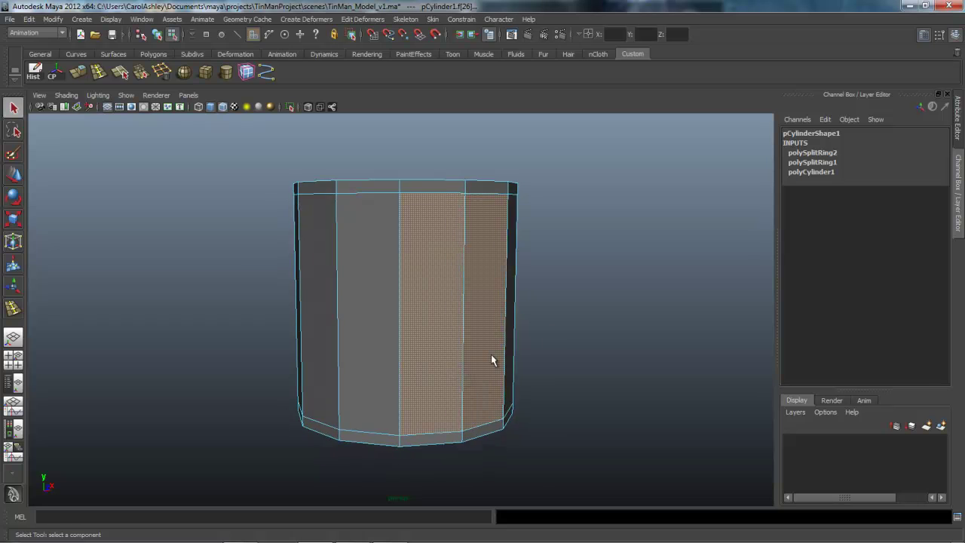
left_click(81, 73)
mouse_move(444, 303)
left_mouse_down("alt")
mouse_move(430, 303)
mouse_move(460, 295)
mouse_move(446, 314)
left_mouse_up("alt")
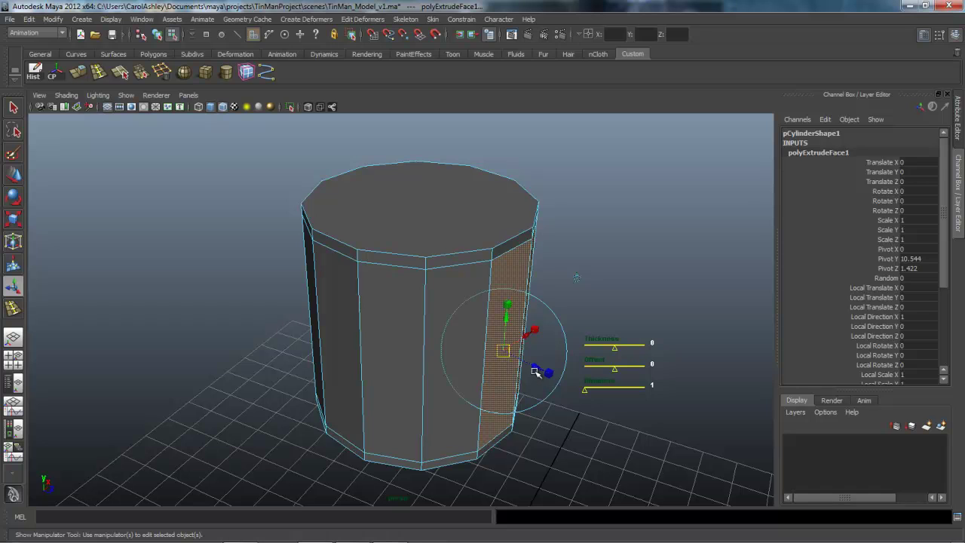
left_click(578, 276)
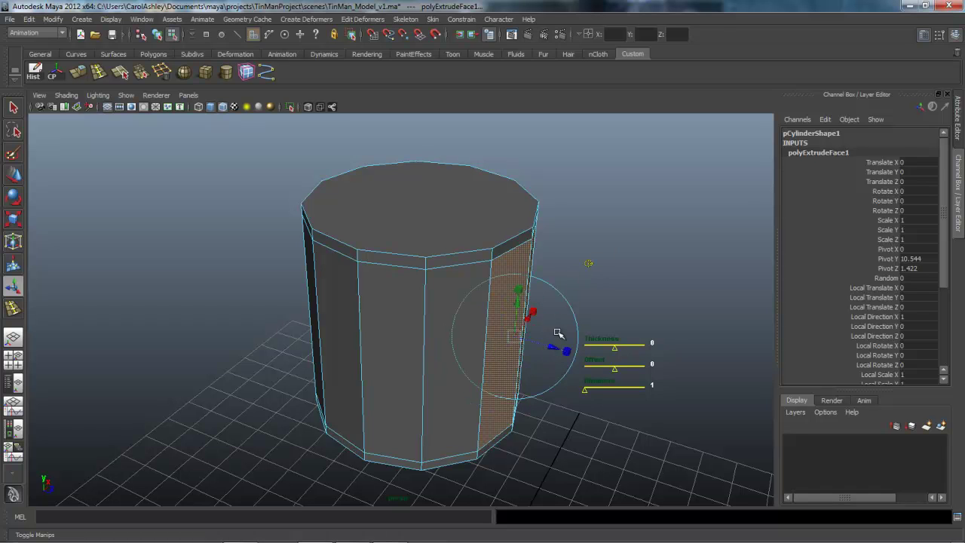
left_click_drag(552, 349, 558, 348)
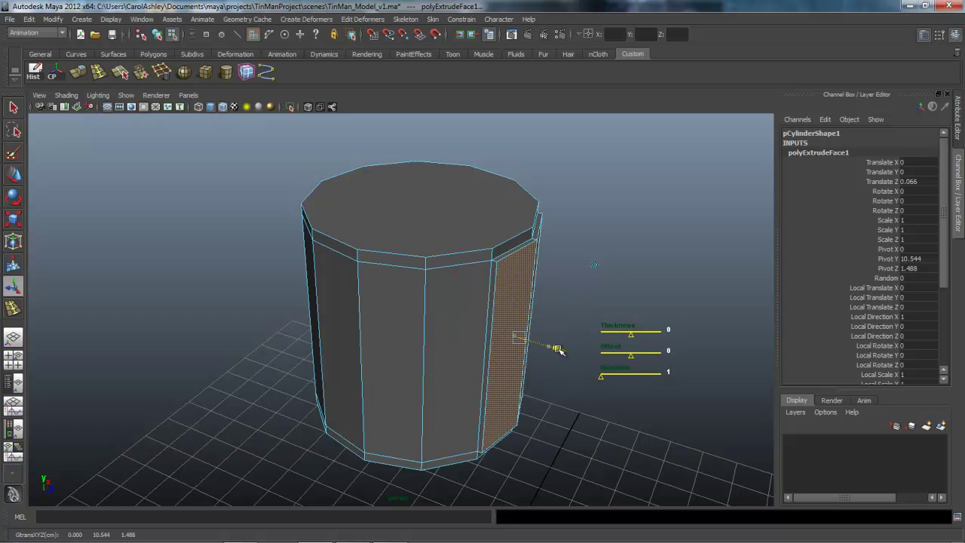
Set the front panel extrusion's Translate Z to 0.08
left_click_drag(557, 349, 560, 352)
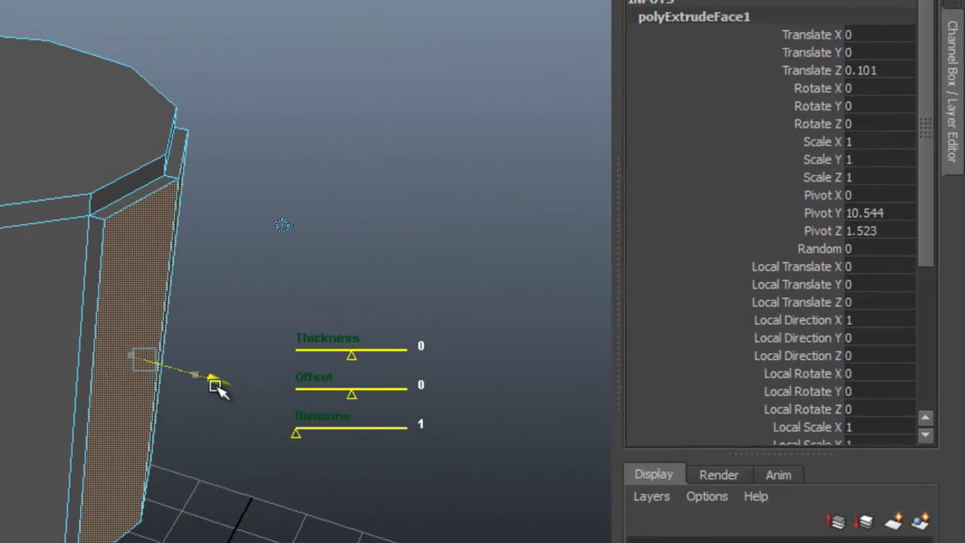
left_click_drag(214, 385, 212, 383)
left_click_drag(83, 398, 132, 384, "alt")
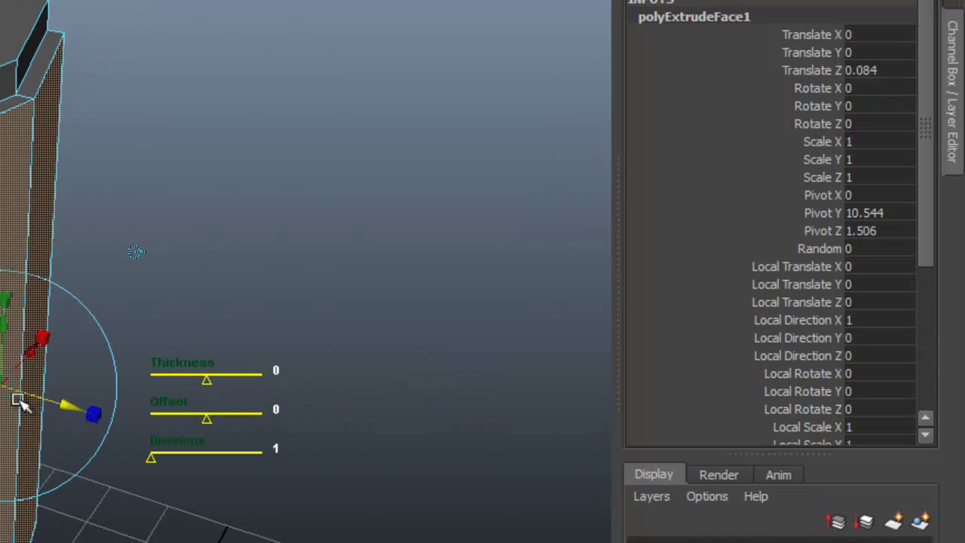
left_click_drag(86, 423, 77, 408)
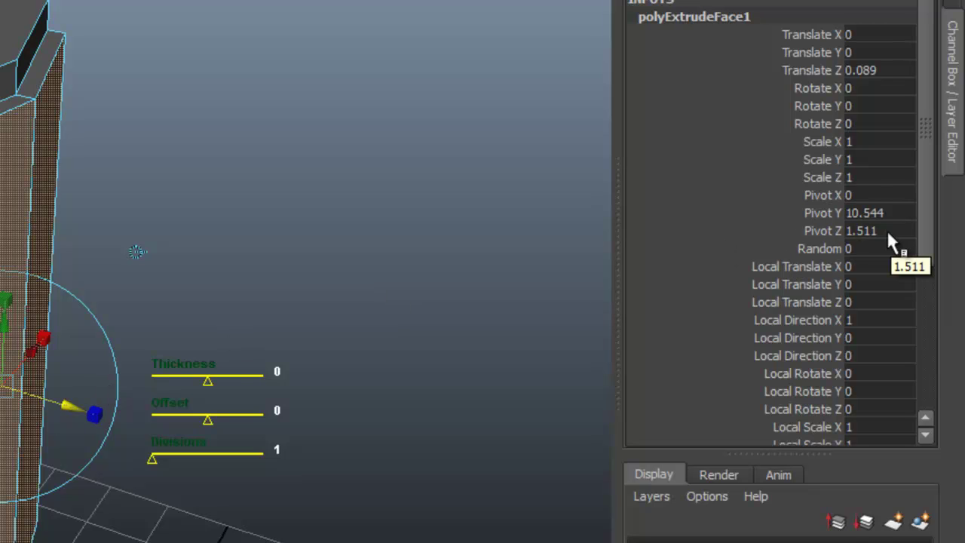
left_click_drag(90, 416, 69, 406)
double_click(878, 70)
left_click(888, 69)
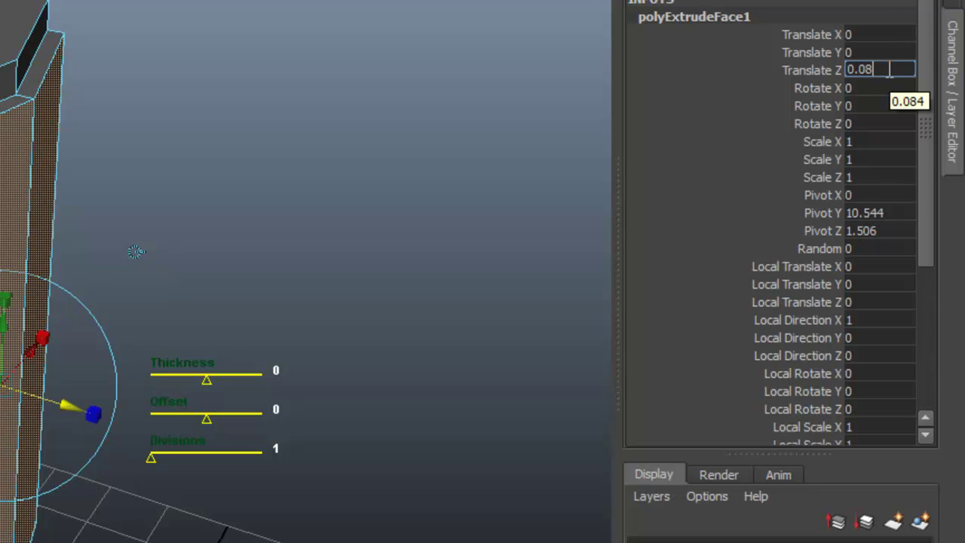
double_click(889, 69)
Extrude the full ring of faces around the cylinder's top rim outward to a Local Translate Z of about 0.082
middle_click_drag(403, 311, 446, 263, "alt")
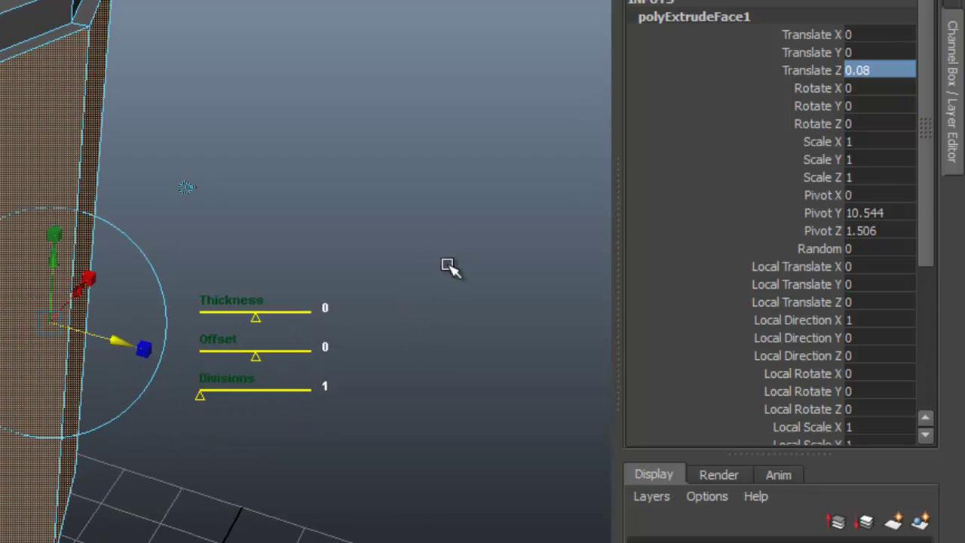
left_click_drag(342, 423, 309, 396, "alt")
middle_click_drag(340, 256, 364, 432, "alt")
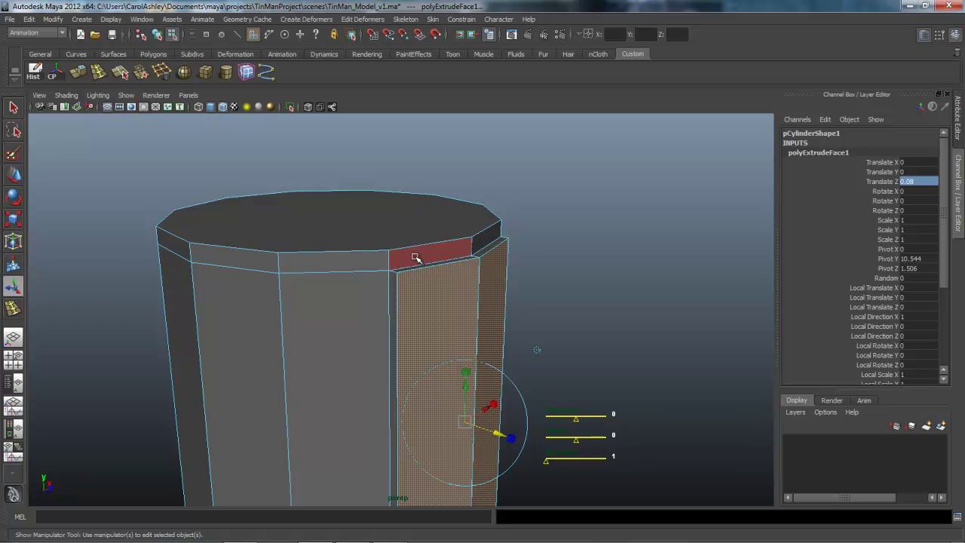
left_click(415, 258)
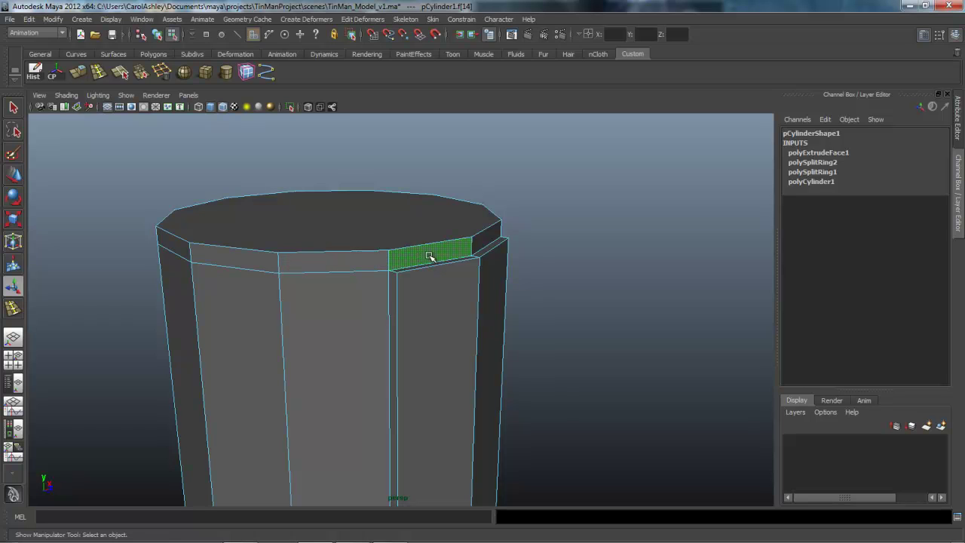
left_click(359, 261, "shift")
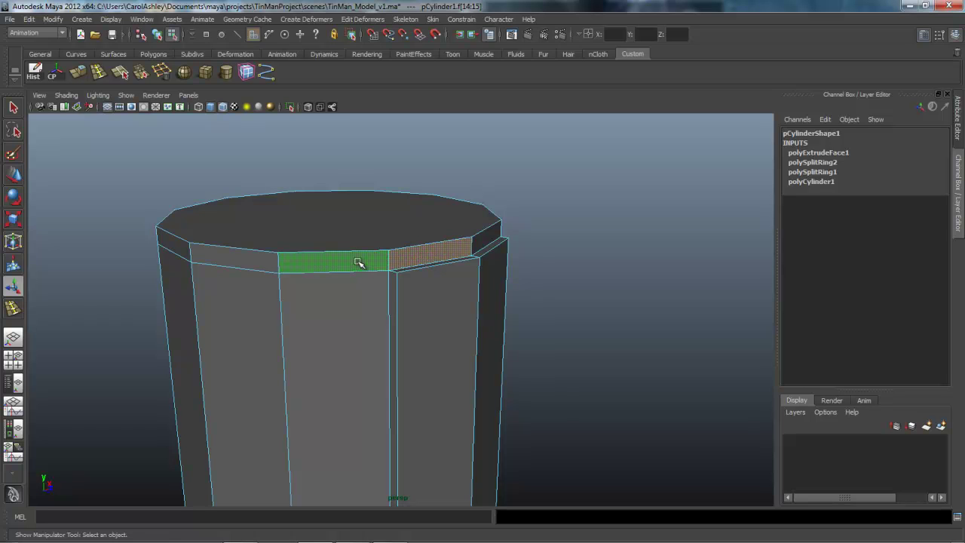
left_click(262, 260, "shift")
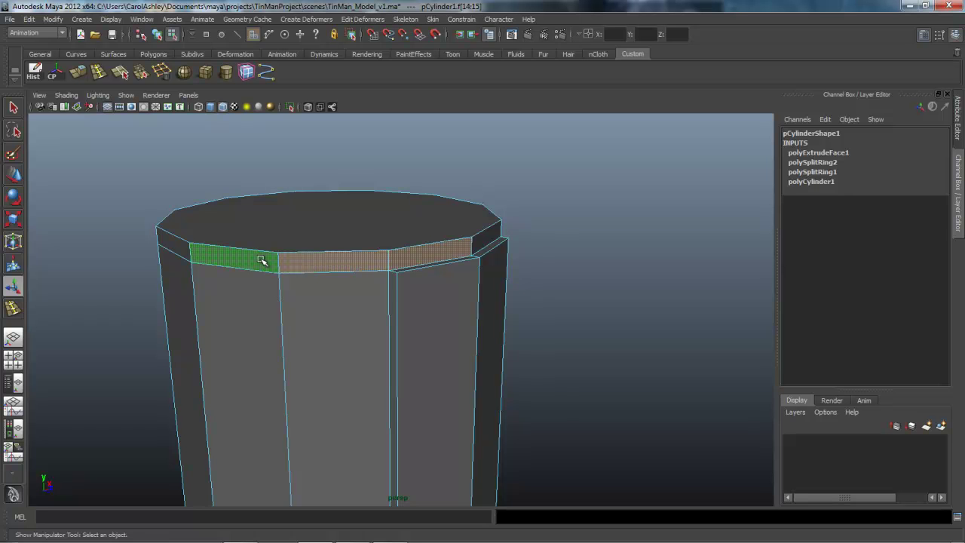
double_click(262, 260, "shift")
left_click_drag(496, 319, 341, 339, "alt")
middle_click_drag(343, 382, 334, 355, "alt")
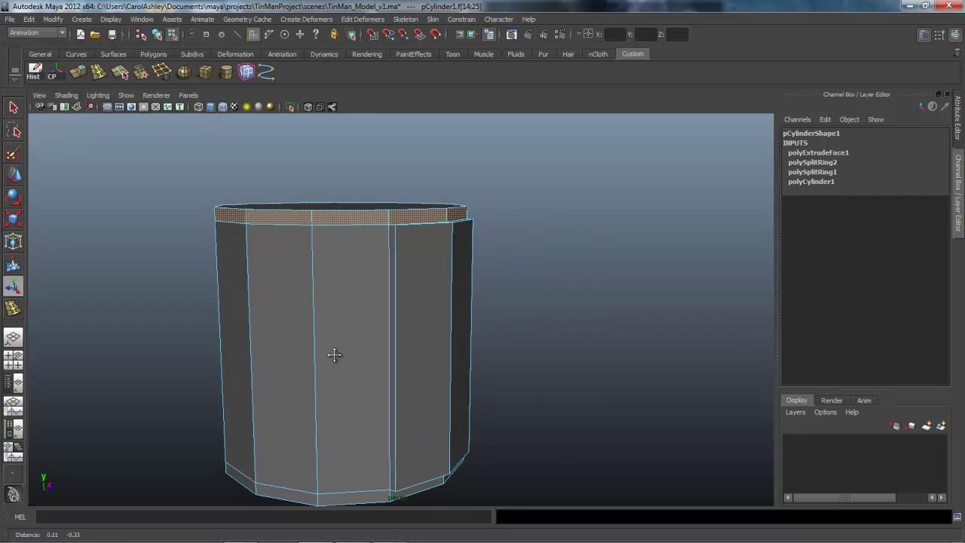
left_click(80, 72)
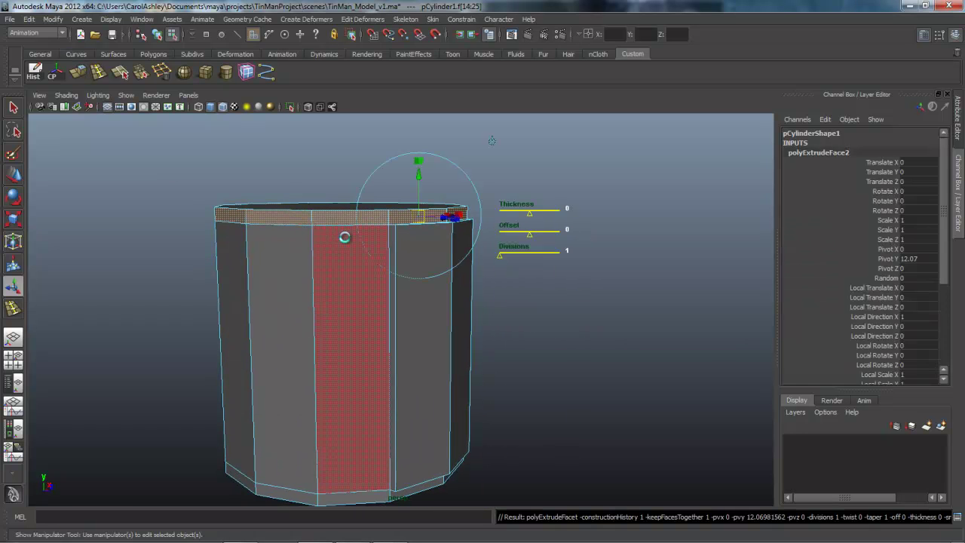
left_click_drag(312, 265, 327, 282, "alt")
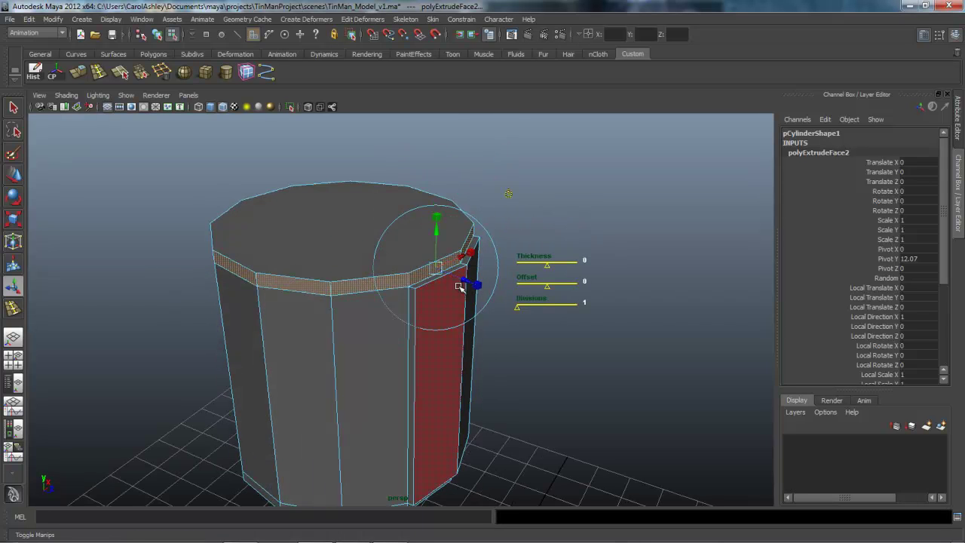
mouse_move(466, 280)
left_mouse_down()
mouse_move(442, 268)
mouse_move(471, 282)
left_mouse_up()
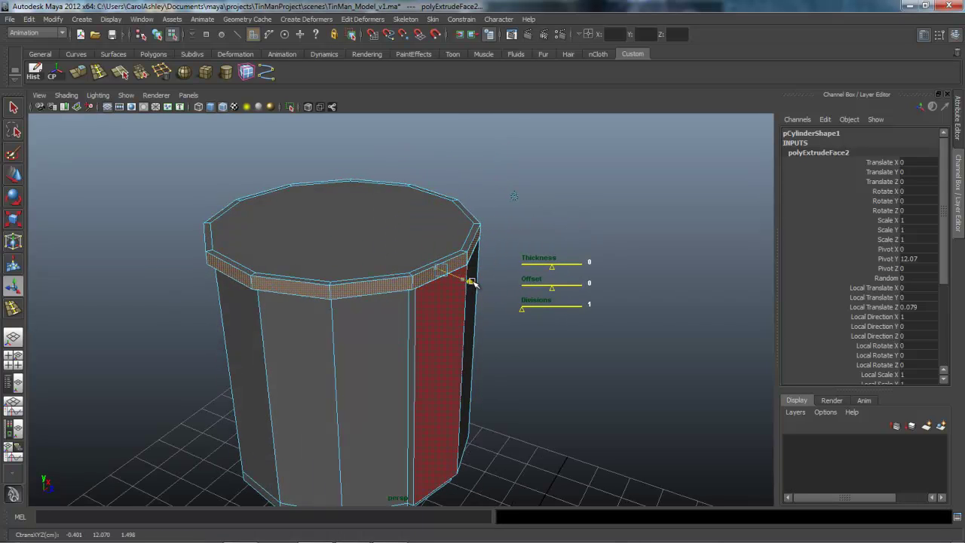
Set the top rim extrusion's Local Translate Z to 0.08
right_click_drag(407, 291, 431, 289, "alt")
middle_click_drag(430, 290, 306, 325, "alt")
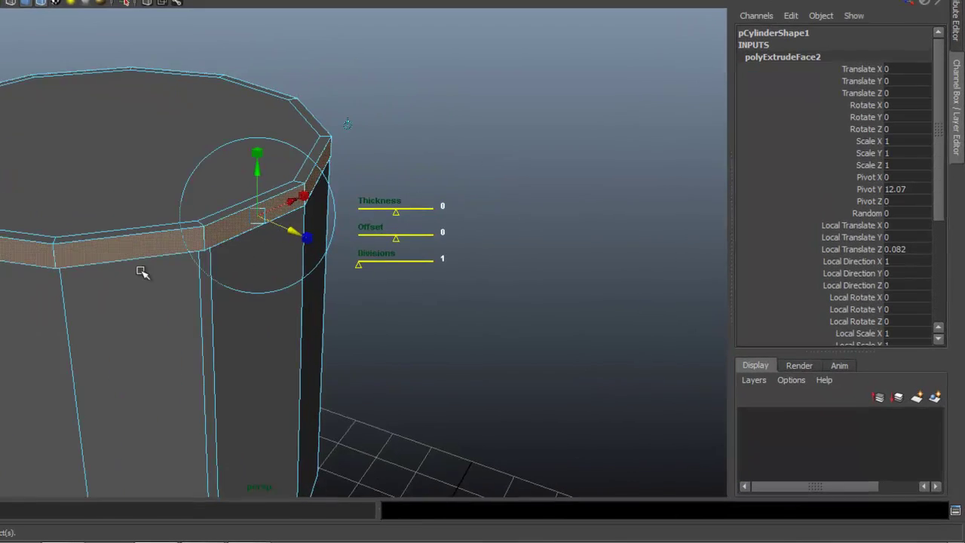
left_click_drag(288, 337, 297, 332, "alt")
left_click_drag(132, 279, 132, 277, "alt")
right_click_drag(132, 276, 299, 262, "alt")
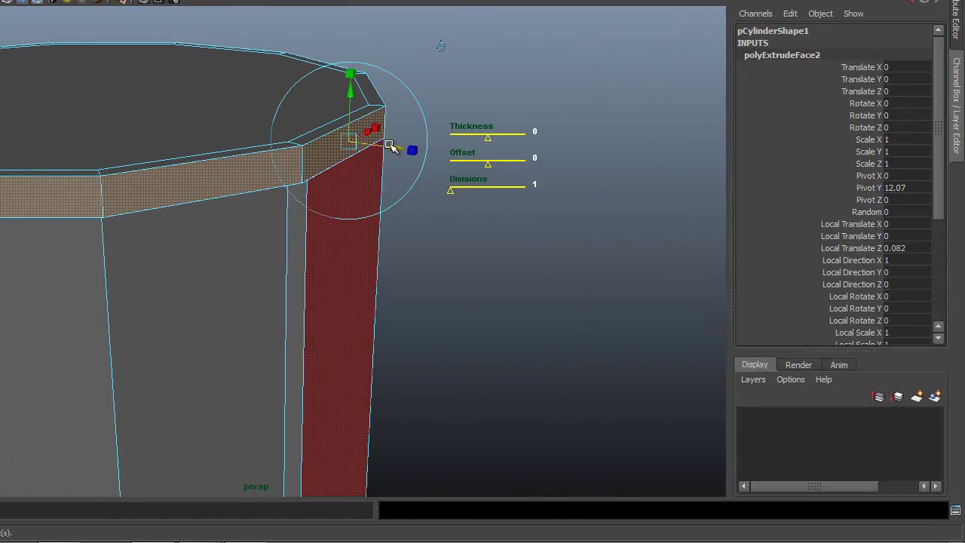
left_click_drag(396, 145, 396, 145)
left_click(913, 247)
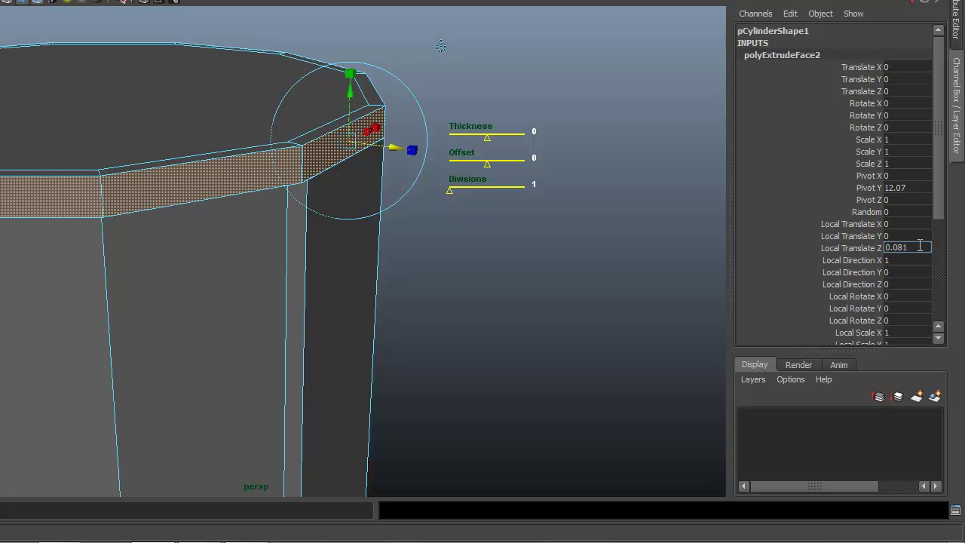
Extrude the full ring of faces around the cylinder's bottom rim outward with a Local Translate Z of 0.08
middle_click_drag(498, 413, 536, 273, "alt")
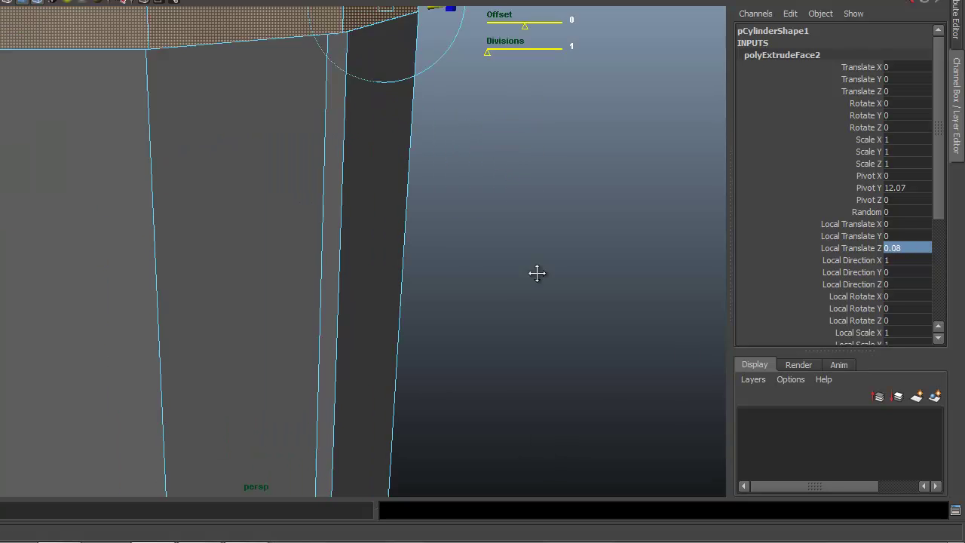
right_click_drag(536, 273, 367, 377, "alt")
middle_click_drag(366, 377, 342, 351, "alt")
right_click_drag(342, 351, 483, 355, "alt")
middle_click_drag(483, 355, 472, 342, "alt")
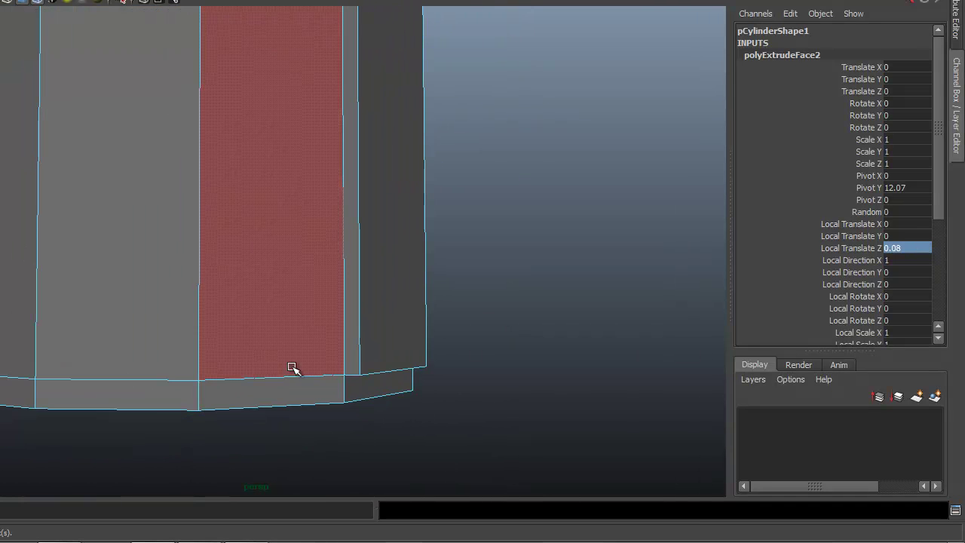
left_click(283, 394)
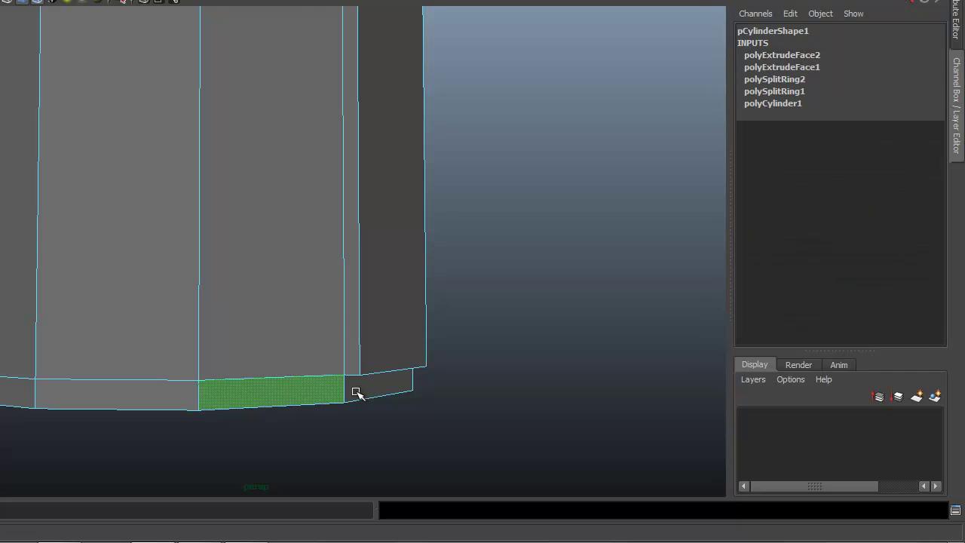
double_click(173, 395, "shift")
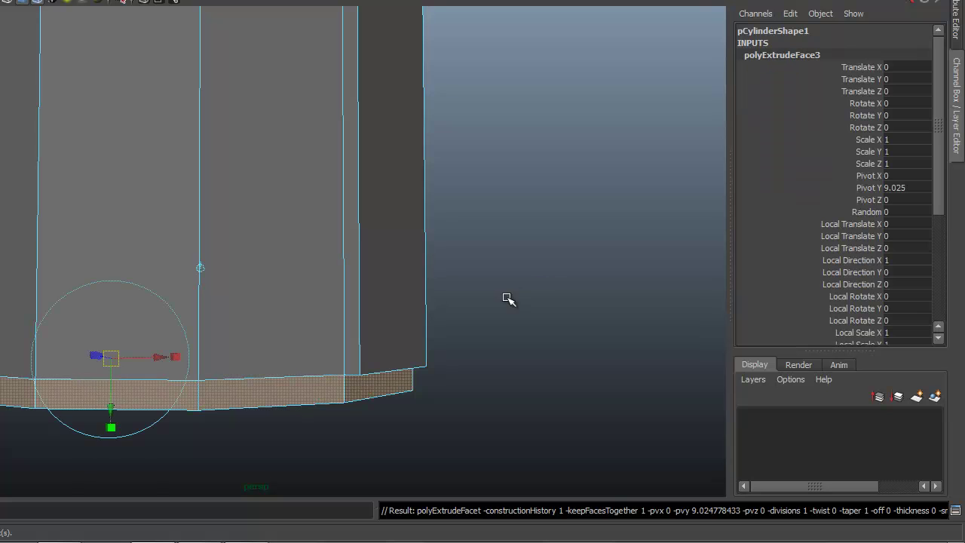
left_click_drag(362, 396, 113, 397, "alt")
mouse_move(479, 406)
left_mouse_down("alt")
mouse_move(334, 402)
mouse_move(485, 400)
mouse_move(469, 401)
mouse_move(489, 389)
left_mouse_up("alt")
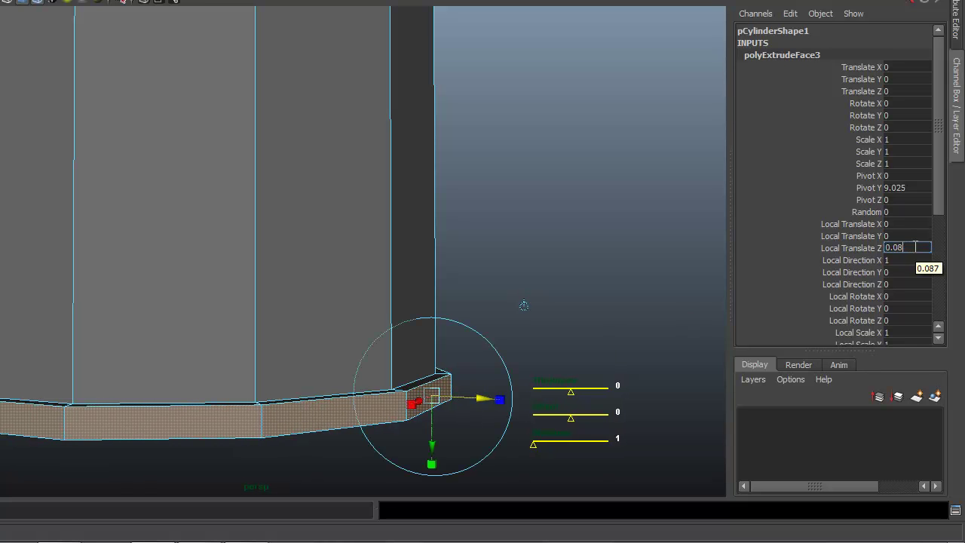
key("BackSpace")
key("Return")
Extrude the cylinder's top cap face upward to a Local Translate Z of 0.7 and scale it inward to match the reference's sloped shoulders
right_click_drag(592, 317, 213, 314, "alt")
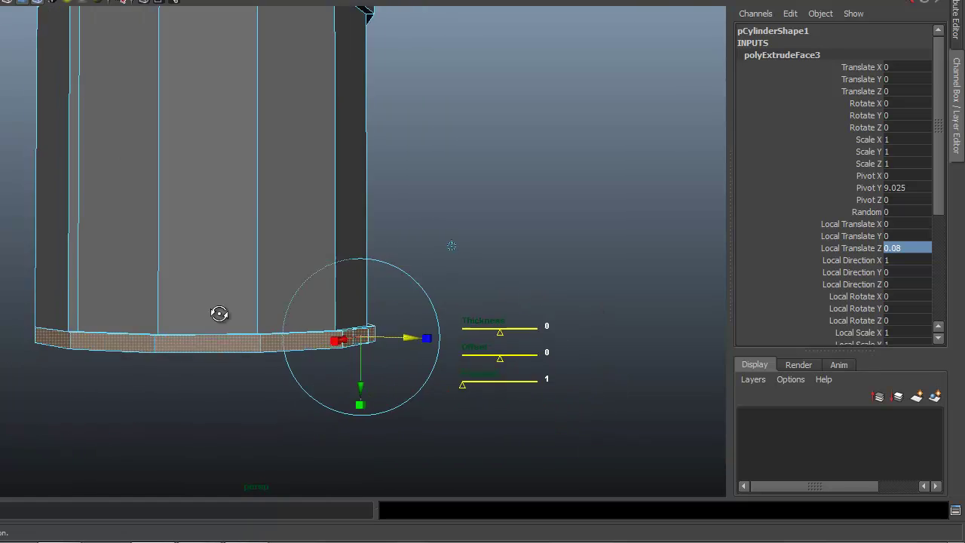
left_click_drag(214, 314, 309, 328, "alt")
right_click_drag(389, 327, 254, 321, "alt")
middle_click_drag(254, 322, 297, 366, "alt")
left_click_drag(234, 320, 241, 355, "alt")
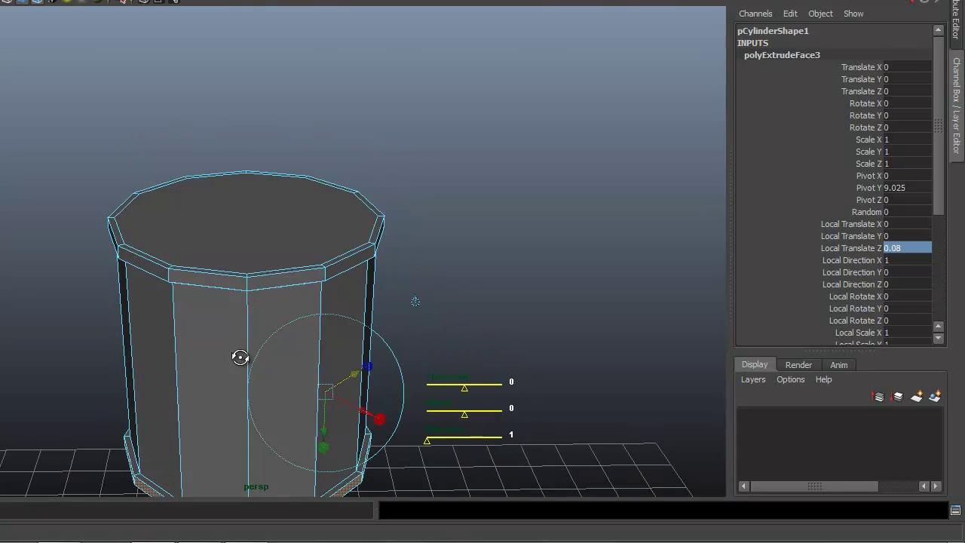
left_click(269, 211)
left_click_drag(162, 292, 217, 309, "alt")
key("space")
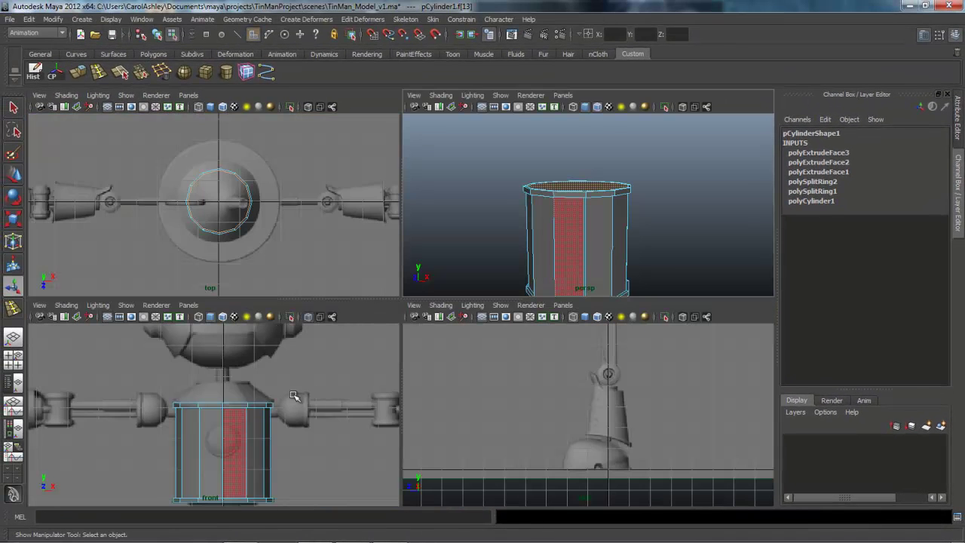
key("space")
right_click_drag(403, 367, 468, 364, "alt")
middle_click_drag(467, 364, 474, 383, "alt")
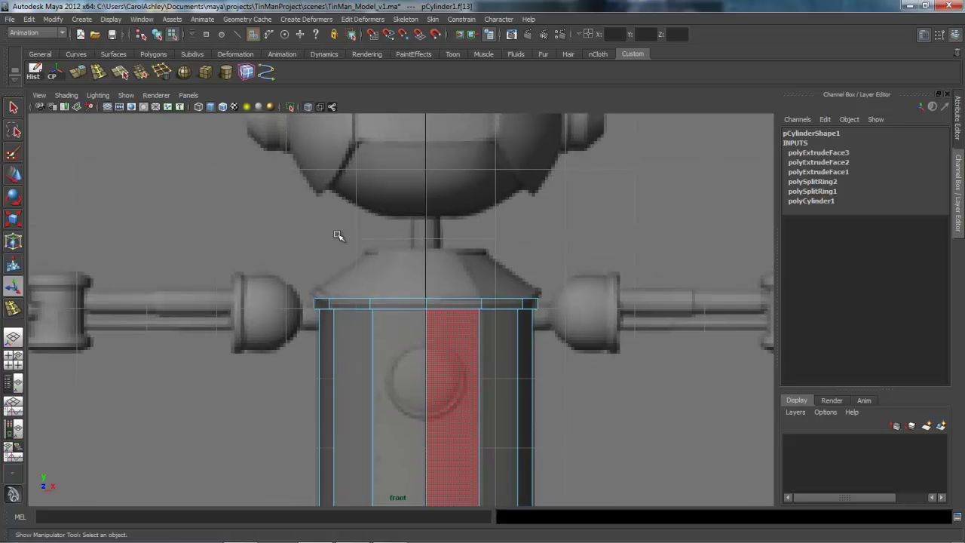
key("ctrl+e")
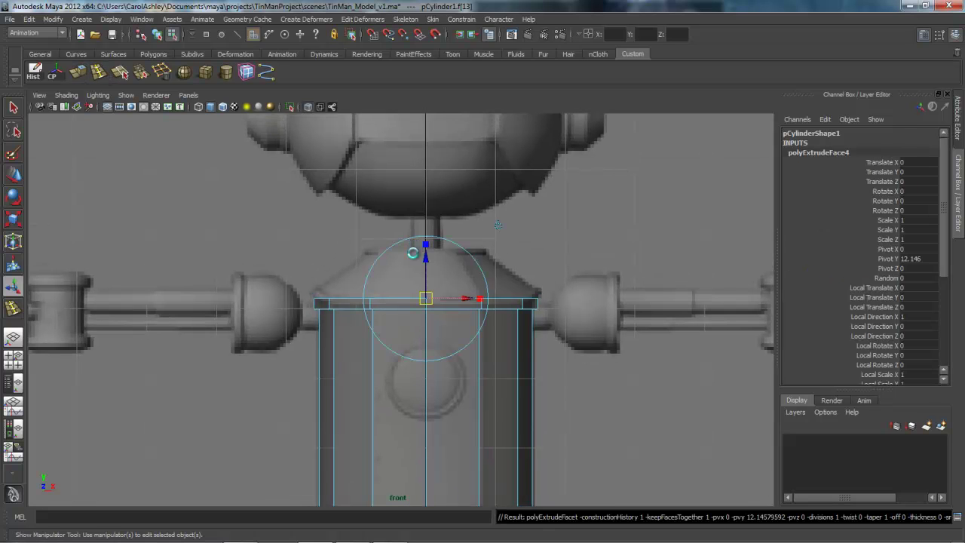
left_click_drag(425, 260, 425, 229)
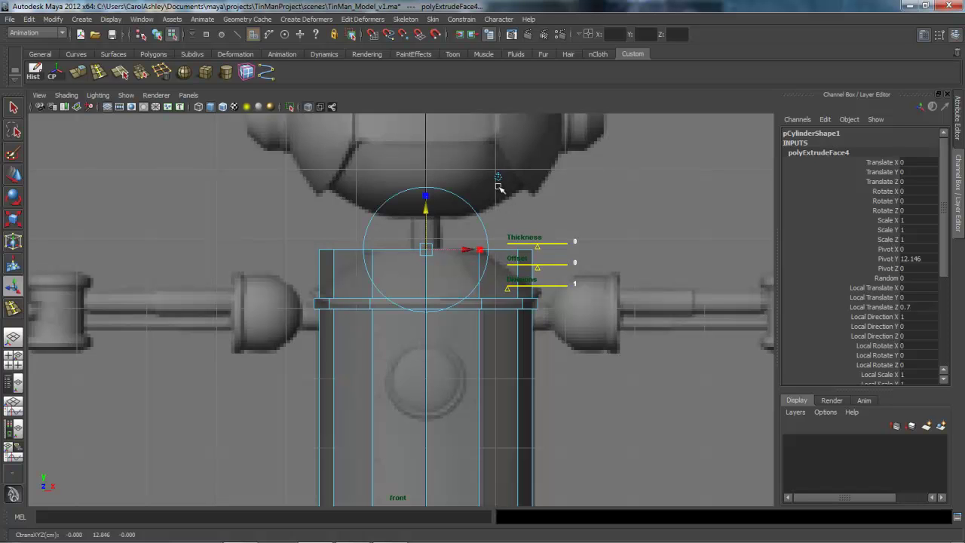
key("r")
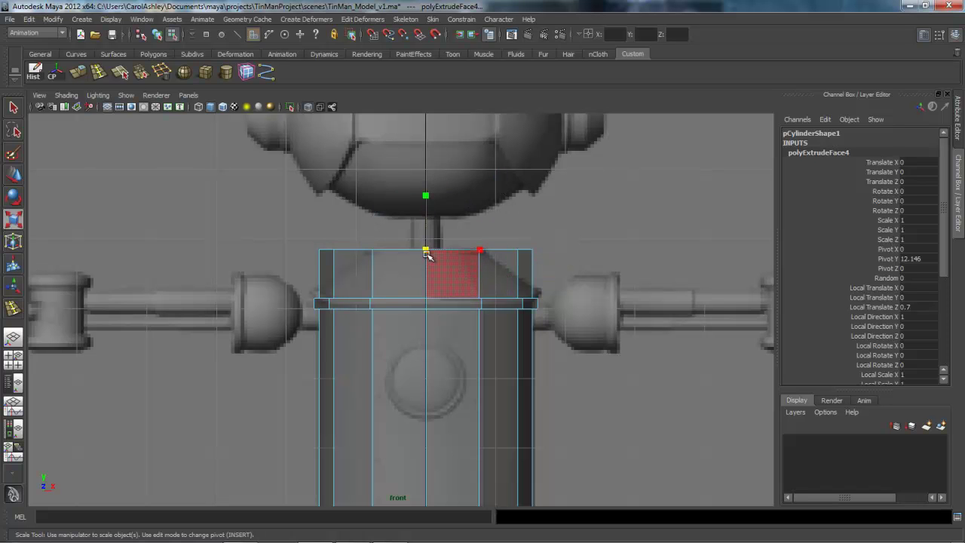
left_click_drag(426, 251, 356, 254)
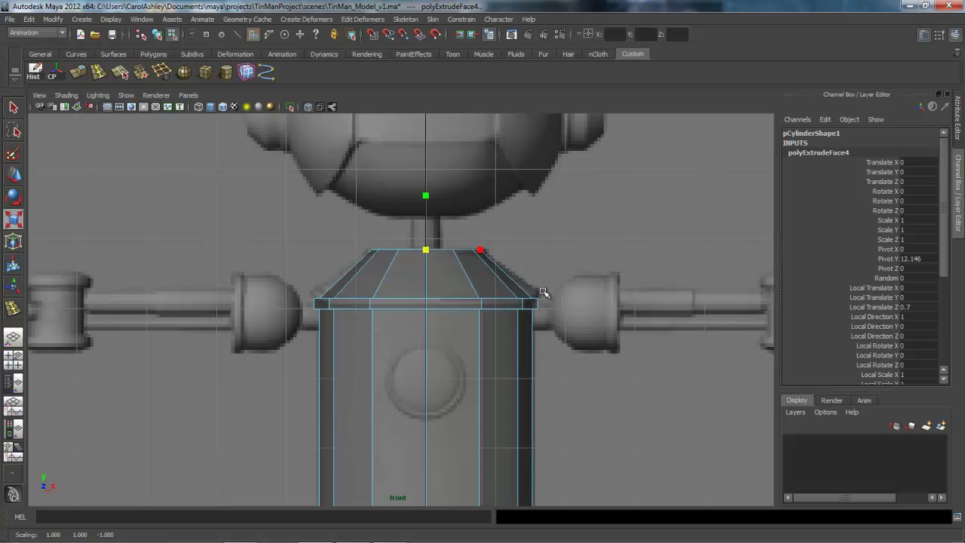
Compare the torso's tapered shoulders, body and bottom rim with the front reference image, from the head down to the legs
scroll(497, 328, "down", 3)
scroll(527, 334, "up", 2)
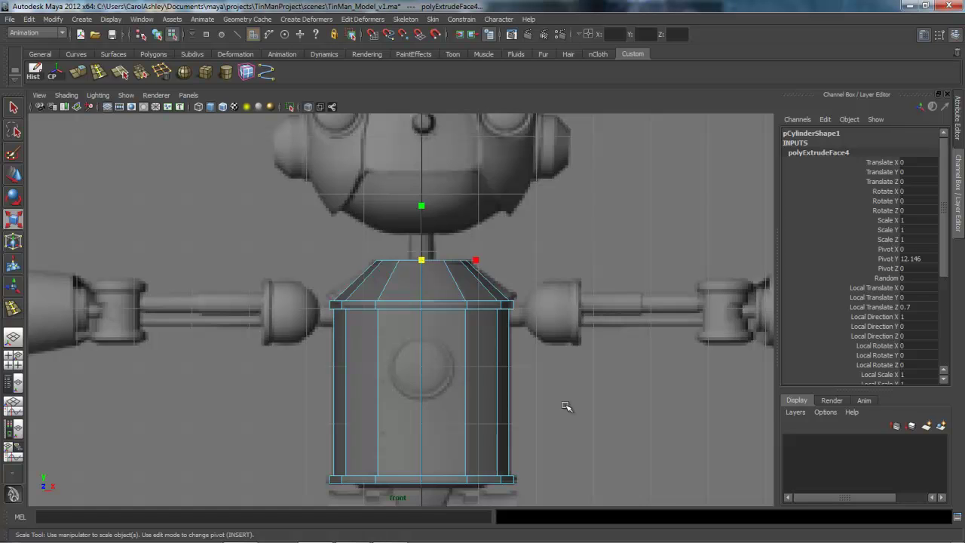
scroll(543, 410, "down", 3)
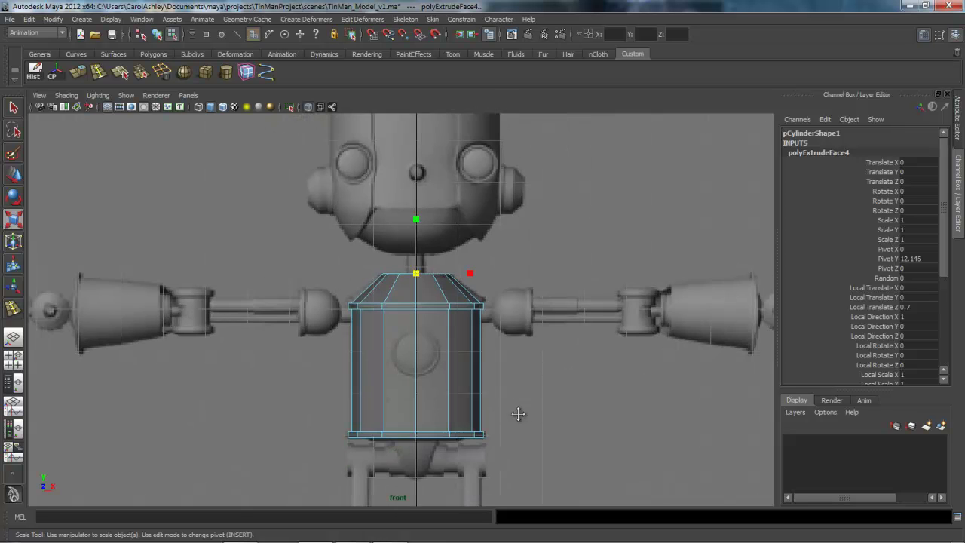
scroll(530, 388, "up", 2)
right_click_drag(487, 375, 475, 387, "alt")
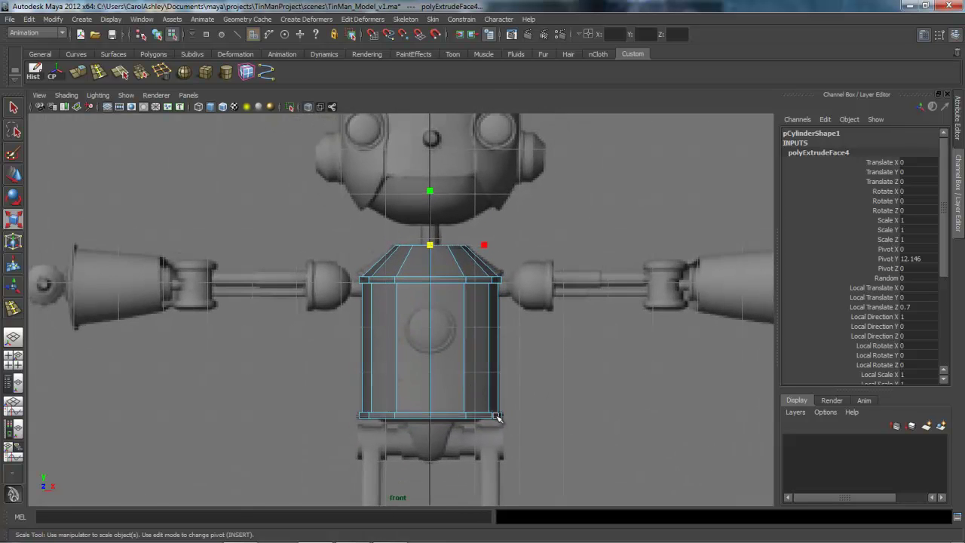
middle_click_drag(496, 417, 495, 382, "alt")
middle_click_drag(603, 454, 469, 467, "alt")
middle_click_drag(550, 370, 575, 241, "alt")
middle_click_drag(512, 392, 552, 337, "alt")
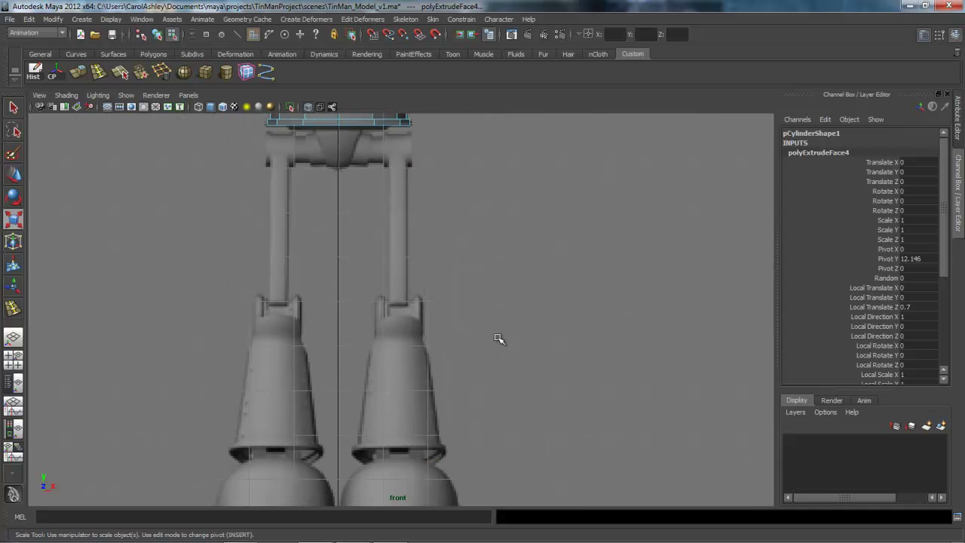
middle_click_drag(488, 265, 519, 464, "alt")
right_click_drag(520, 426, 565, 405, "alt")
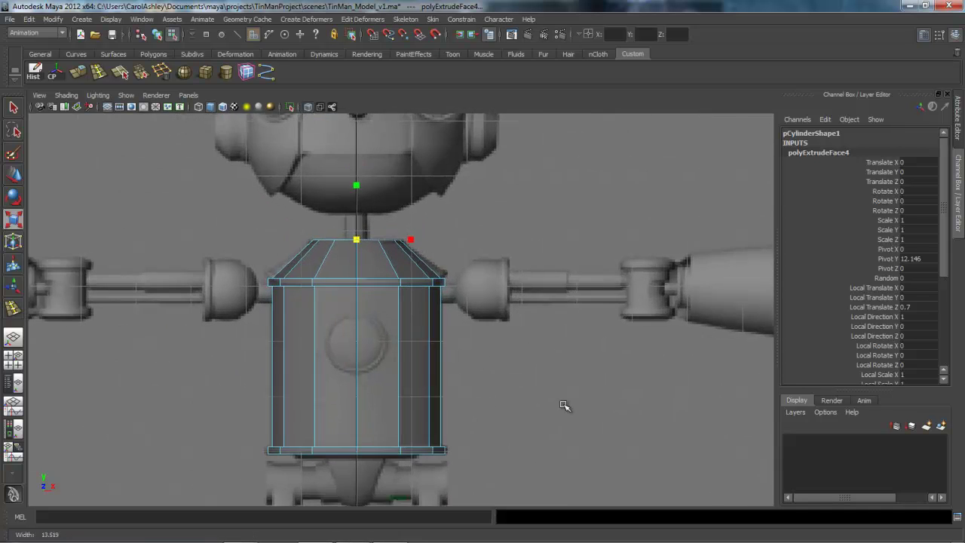
middle_click_drag(564, 399, 577, 424, "alt")
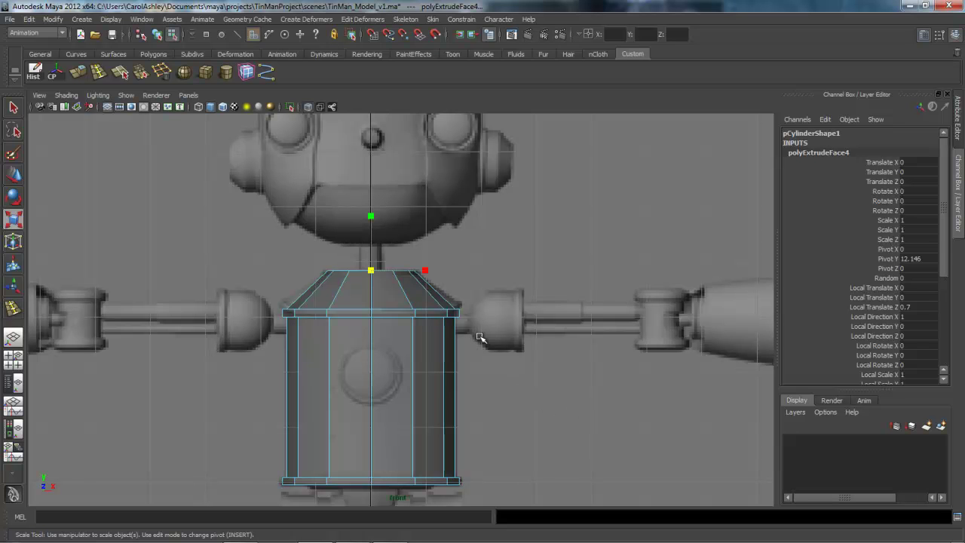
right_click_drag(501, 429, 545, 424, "alt")
middle_click_drag(545, 423, 558, 383, "alt")
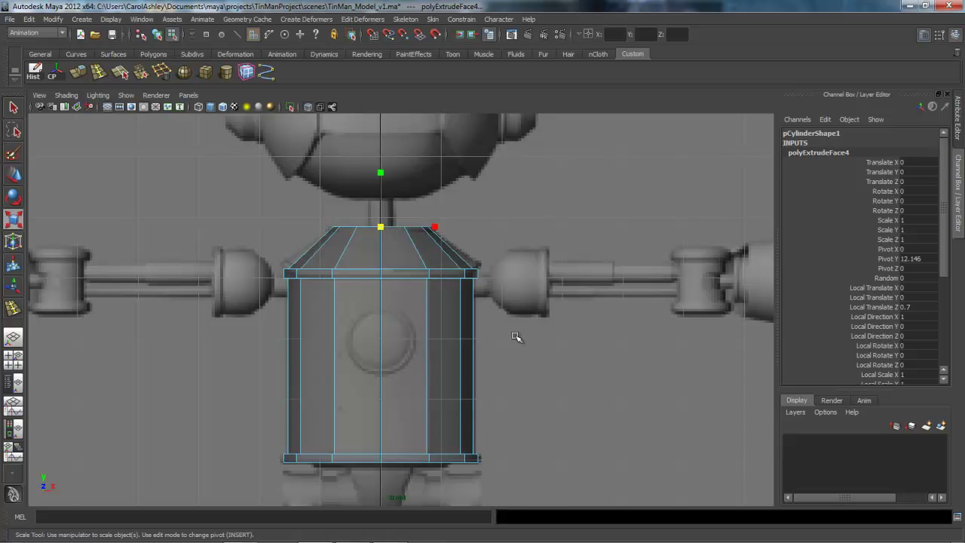
Insert an edge loop around the sloped shoulder section just below its upper edge
middle_click_drag(367, 319, 368, 373, "alt")
scroll(545, 371, "up", 2)
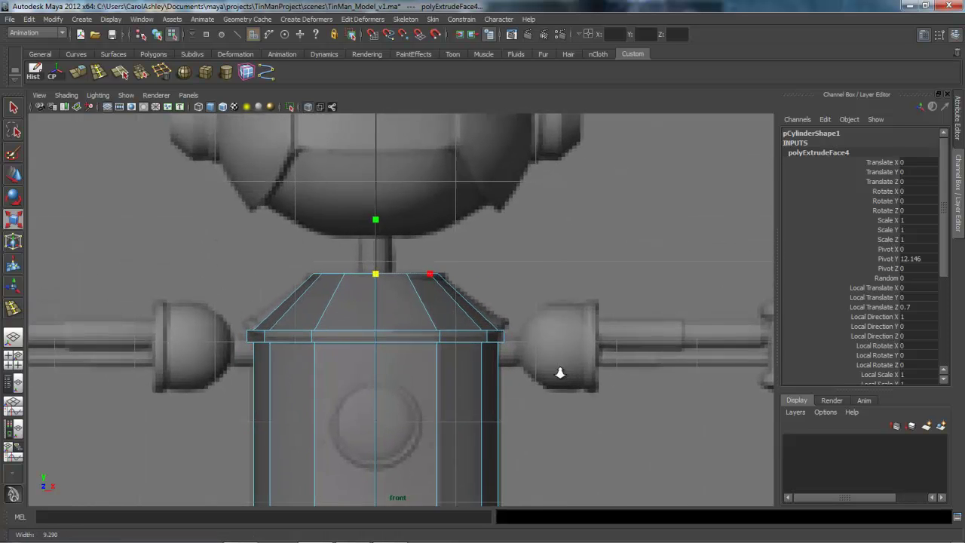
left_click(13, 310)
left_click_drag(378, 290, 378, 284)
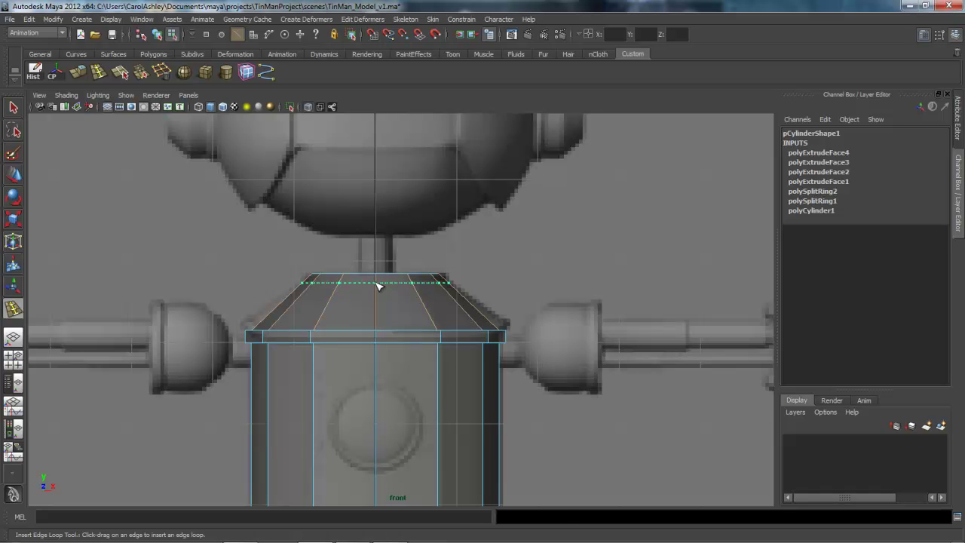
left_click_drag(379, 285, 378, 283)
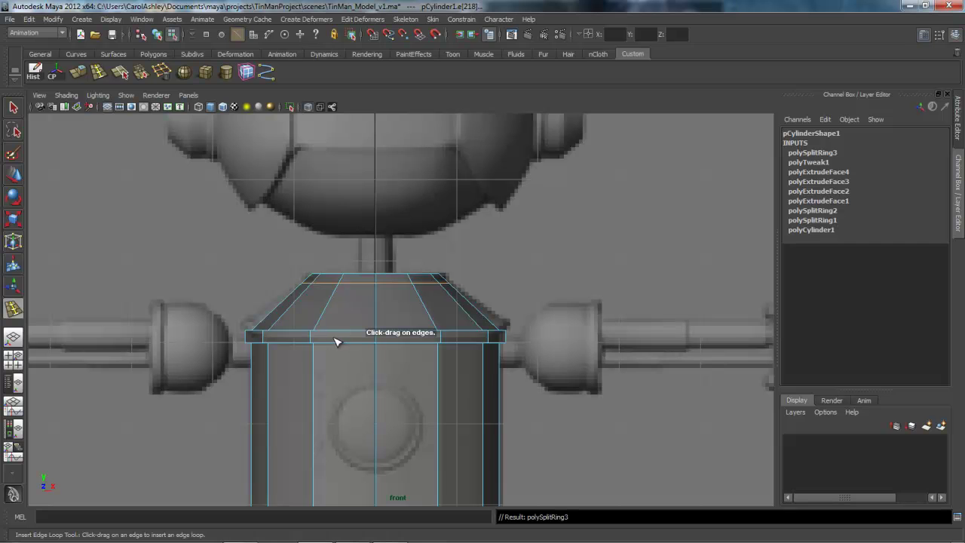
left_click(12, 108)
Extrude the full ring of faces between the new edge loop and the shoulder's upper edge outward into a raised lip
right_click_drag(303, 325, 566, 326, "alt")
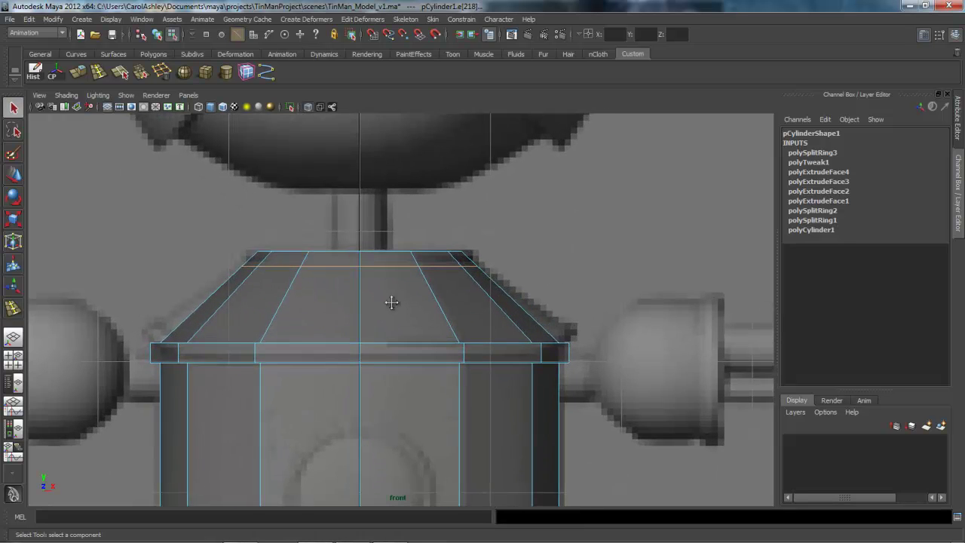
middle_click_drag(348, 301, 358, 343, "alt")
right_click_drag(383, 300, 380, 326)
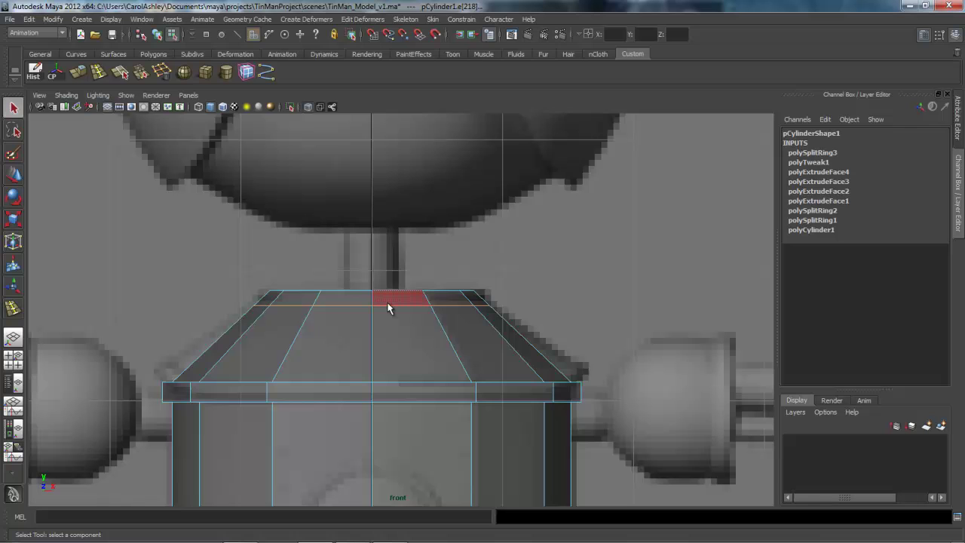
left_click(340, 300, "shift")
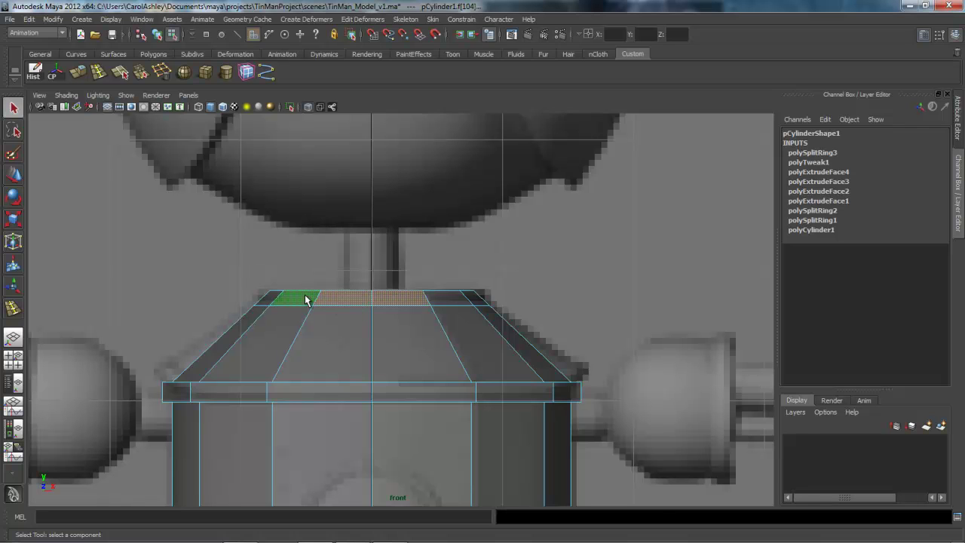
double_click(305, 300, "shift")
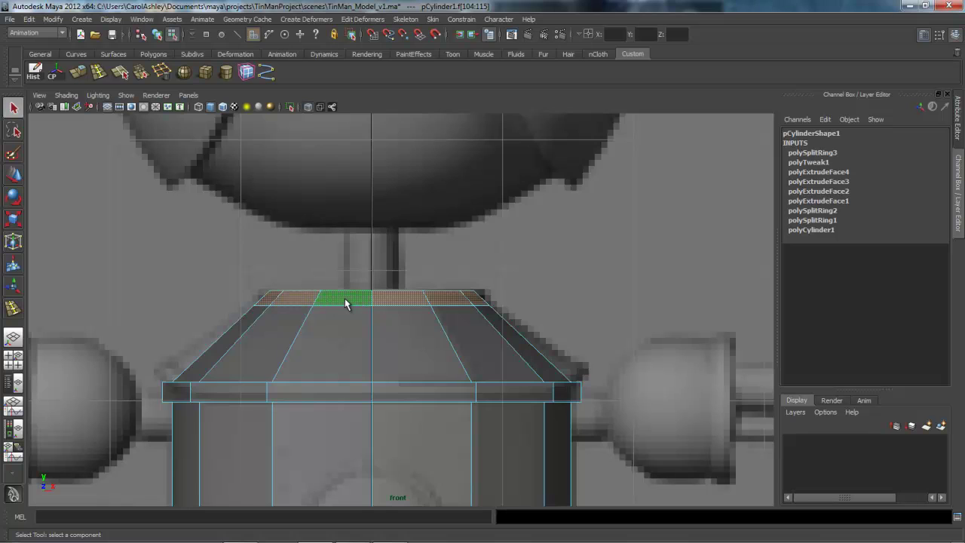
key("space")
key("space")
mouse_move(479, 300)
left_mouse_down("alt")
mouse_move(425, 327)
mouse_move(434, 321)
mouse_move(402, 323)
mouse_move(465, 314)
left_mouse_up("alt")
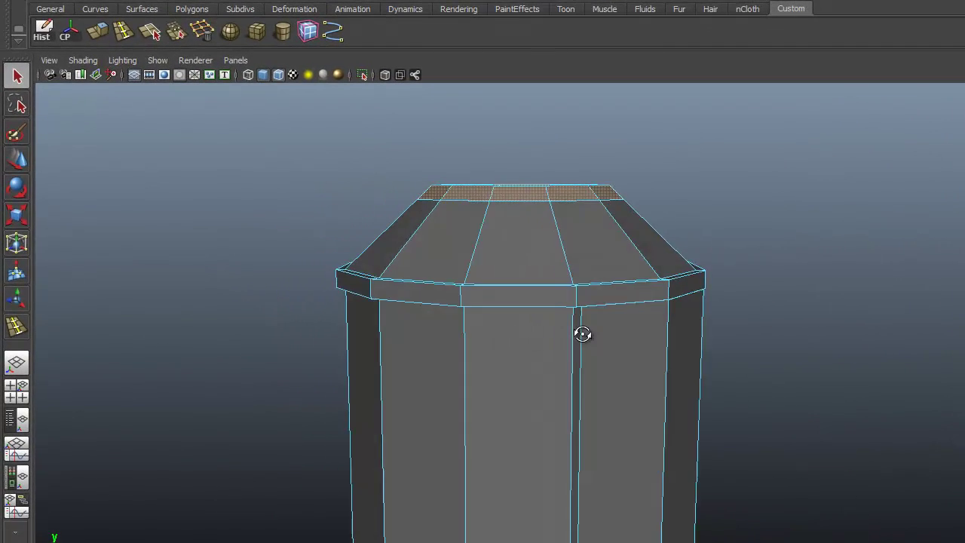
left_click_drag(583, 334, 541, 334, "alt")
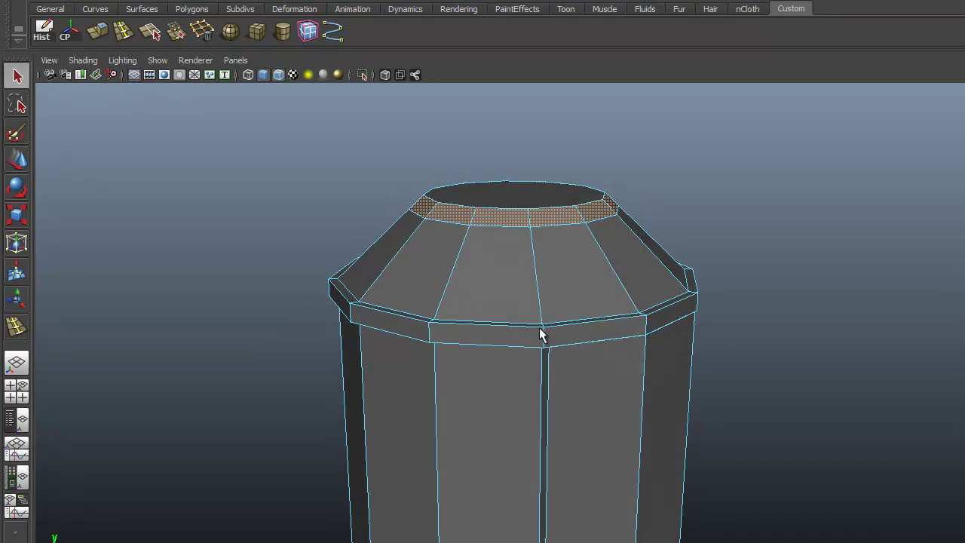
left_click(98, 34)
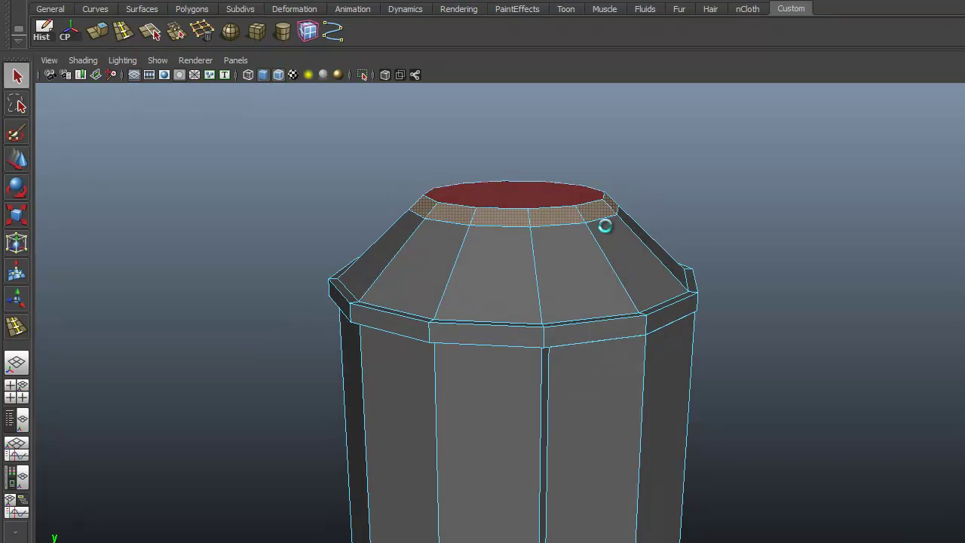
left_click_drag(624, 231, 612, 192, "alt")
left_click_drag(640, 344, 545, 355, "alt")
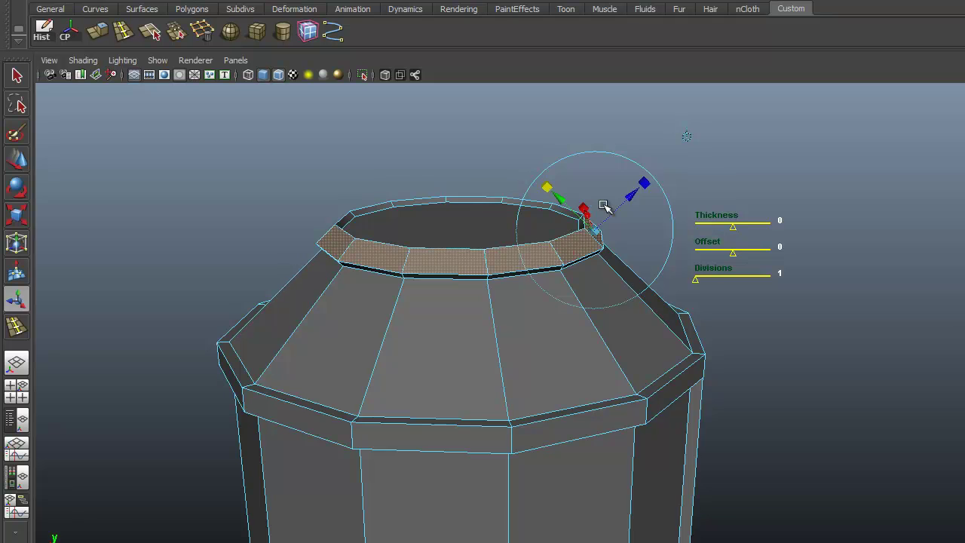
Scale the extruded ring of faces slightly to adjust the shape of the upper lip
key("r")
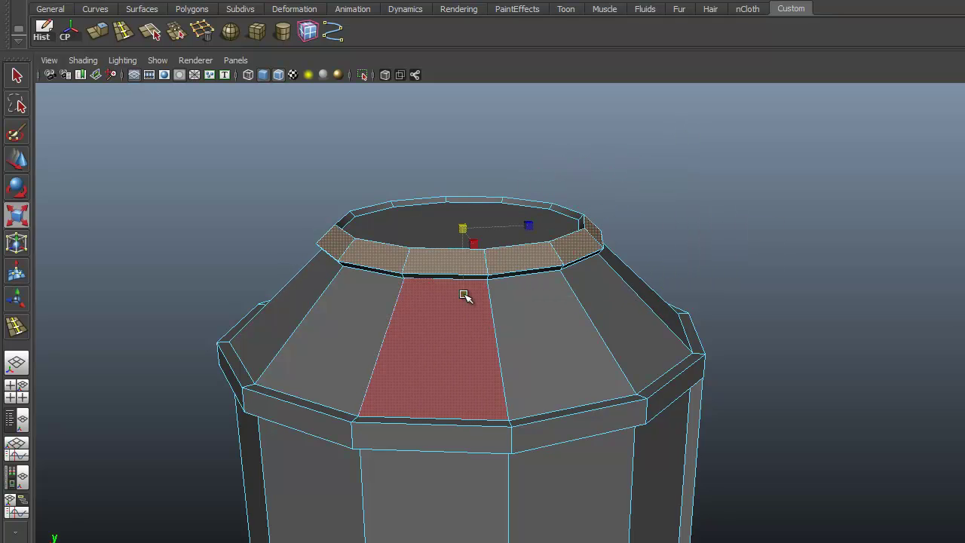
left_click_drag(463, 268, 446, 283)
right_click_drag(446, 284, 655, 292, "alt")
left_click_drag(654, 294, 475, 297, "alt")
left_click_drag(536, 300, 377, 298, "alt")
Move the top cap face down along Y so that it sits recessed inside the upper lip
left_click(384, 228)
left_click_drag(521, 319, 504, 370, "alt")
left_click_drag(484, 311, 479, 322, "alt")
right_click_drag(479, 323, 538, 323, "alt")
middle_click_drag(537, 323, 534, 341, "alt")
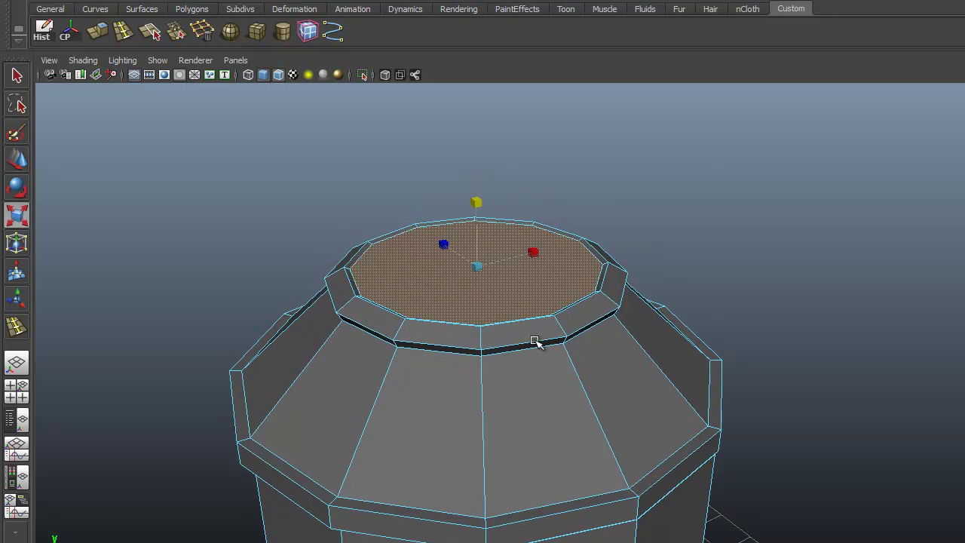
key("e")
key("w")
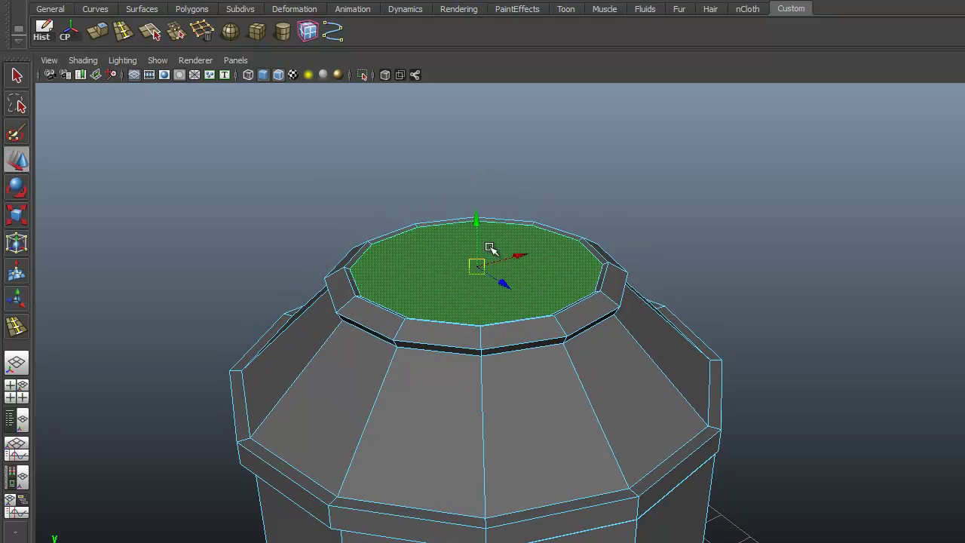
left_click_drag(472, 223, 470, 244)
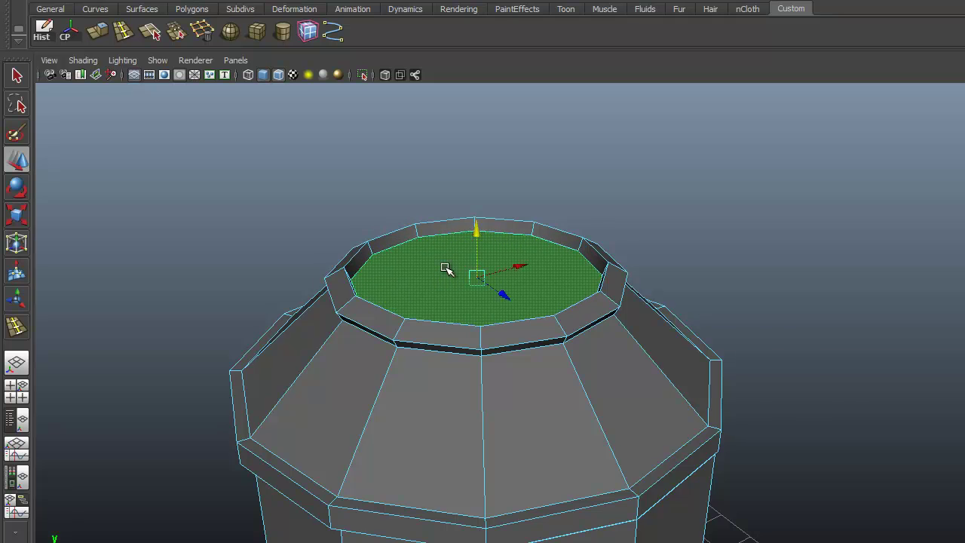
Extrude the recessed cap face in world space and scale it uniformly inward to about half its width
right_click_drag(470, 243, 575, 302, "alt")
left_click_drag(575, 302, 514, 320, "alt")
left_click(106, 33)
left_click_drag(391, 272, 407, 323, "alt")
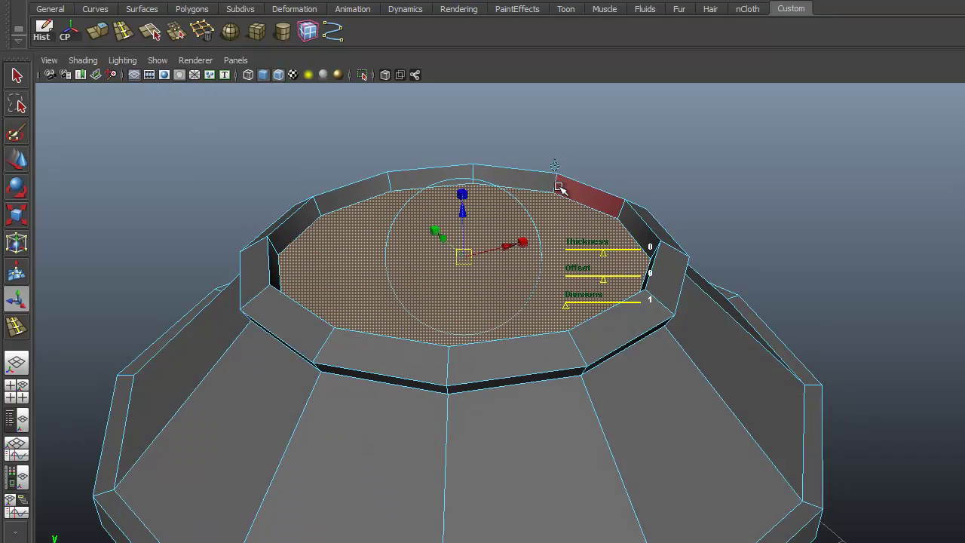
left_click(555, 166)
left_click(462, 194)
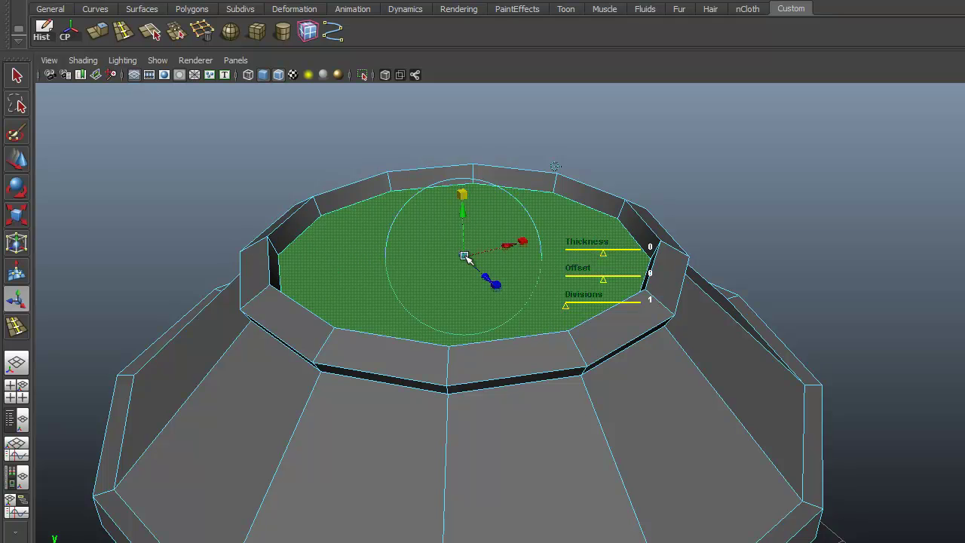
right_click_drag(395, 309, 441, 290, "alt")
left_click(447, 229)
left_click_drag(448, 228, 423, 229)
Extrude the smaller inner face straight up along world Y into a short neck base, adjusting its height against the front reference
left_click_drag(571, 289, 464, 310, "alt")
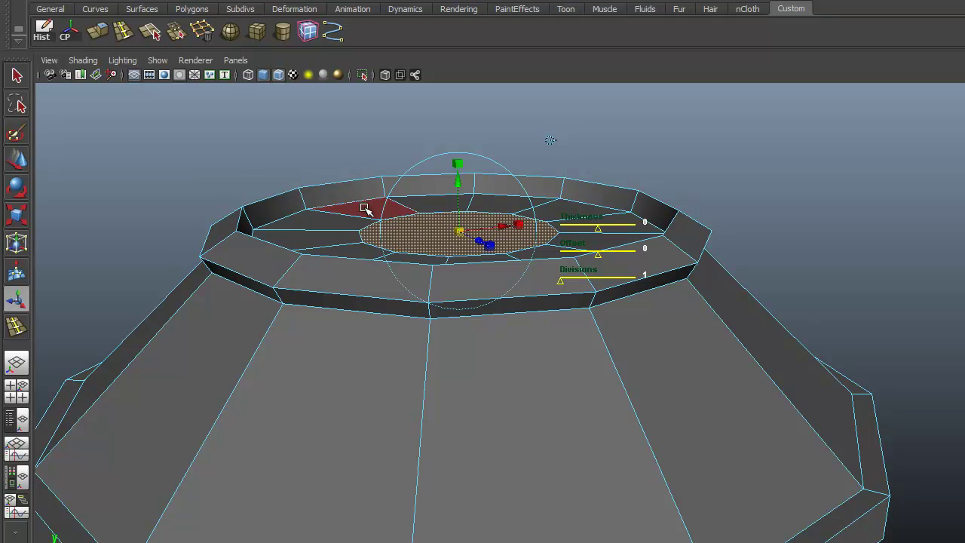
left_click(100, 33)
left_click(550, 141)
middle_click_drag(579, 278, 582, 328, "alt")
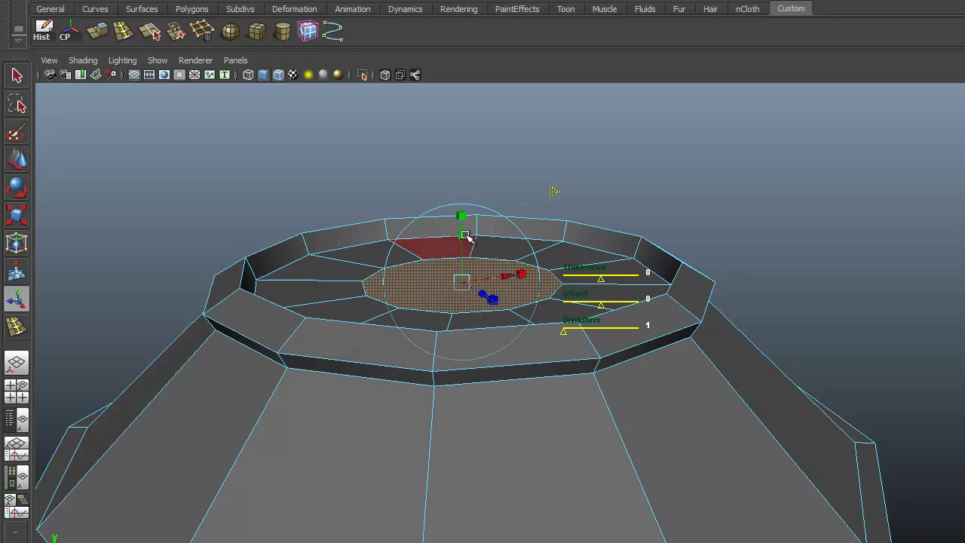
left_click_drag(461, 235, 461, 193)
left_click_drag(474, 302, 425, 286, "alt")
key("space")
right_click_drag(279, 449, 445, 439, "alt")
middle_click_drag(363, 439, 400, 436, "alt")
left_click_drag(279, 378, 280, 368)
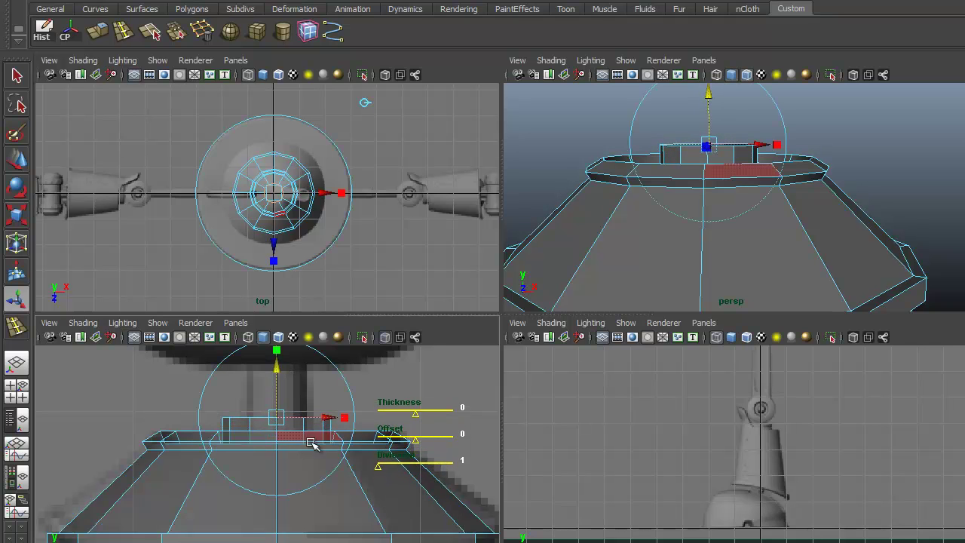
Scale the neck base's top face uniformly outward so that its walls flare slightly
left_click_drag(728, 258, 746, 326, "alt")
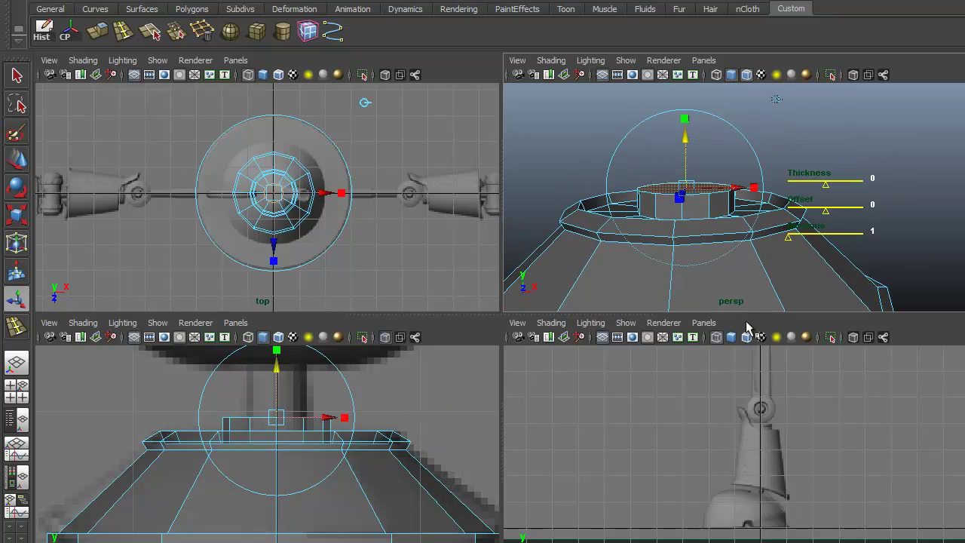
left_click(684, 120)
left_click_drag(696, 202, 687, 226, "alt")
left_click_drag(688, 187, 687, 189)
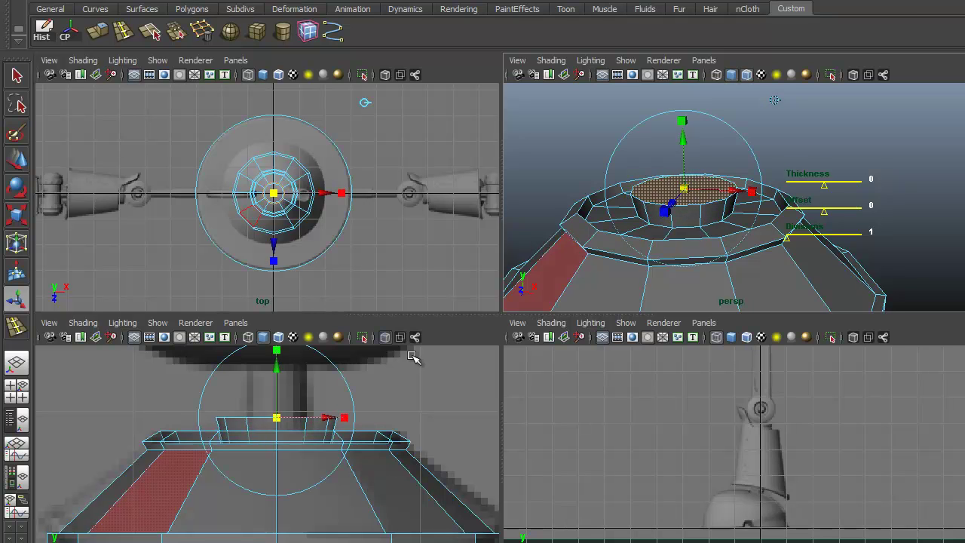
Compare the flared neck base with the front reference and fine-tune the uniform scale of its top face
middle_click_drag(334, 488, 334, 425, "alt")
right_click_drag(334, 425, 251, 436, "alt")
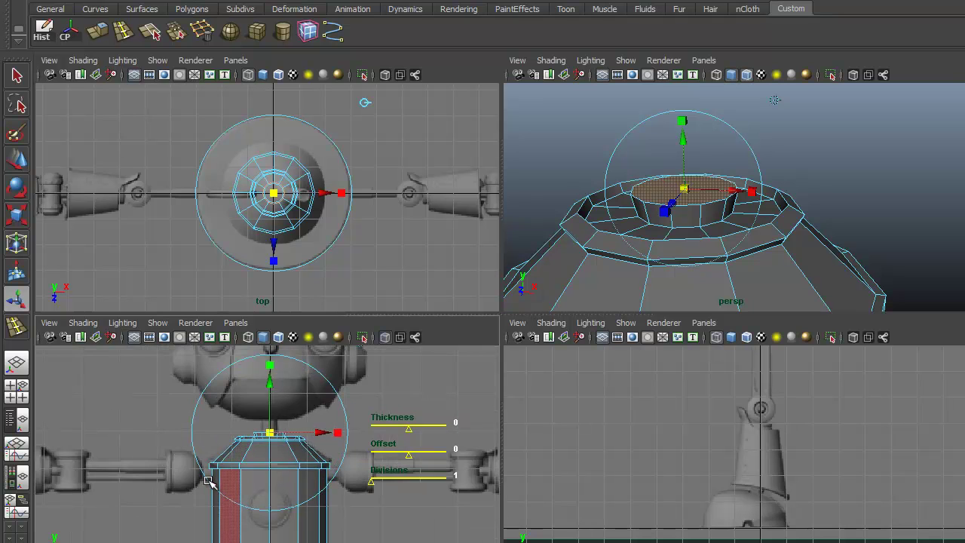
right_click_drag(249, 473, 489, 463, "alt")
middle_click_drag(420, 440, 414, 470, "alt")
right_click_drag(394, 468, 435, 453, "alt")
middle_click_drag(435, 453, 423, 474, "alt")
left_click_drag(686, 189, 689, 189)
left_click_drag(689, 226, 685, 209, "alt")
right_click_drag(685, 211, 757, 223, "alt")
middle_click_drag(717, 250, 720, 255, "alt")
right_click_drag(721, 255, 766, 236, "alt")
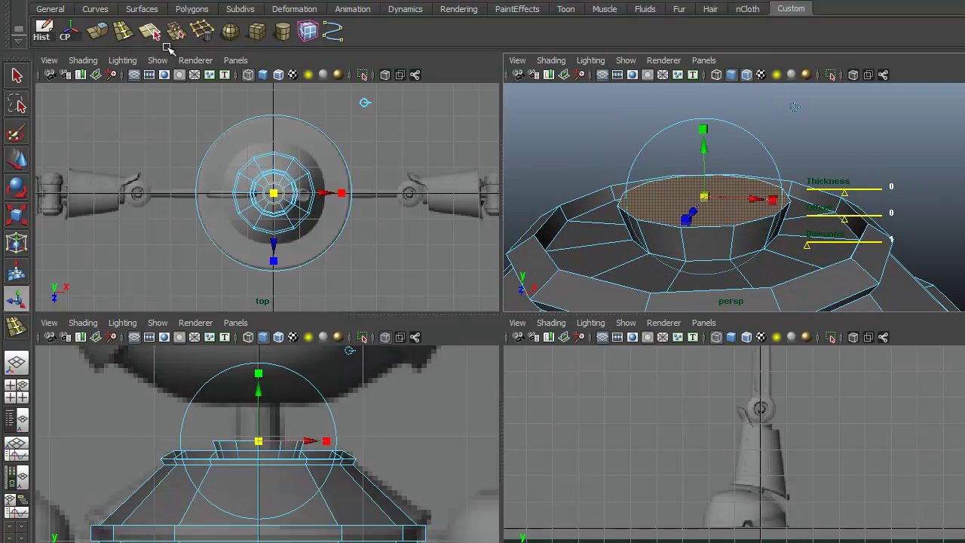
Extrude the neck base's top face in world space and scale it uniformly inward to form a narrow rim
left_click(104, 29)
left_click_drag(690, 243, 686, 257, "alt")
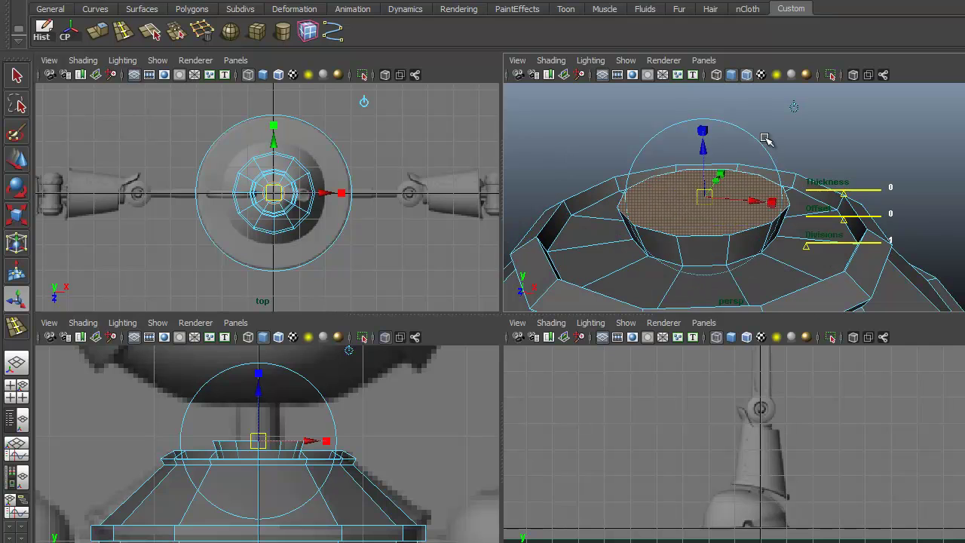
left_click(797, 109)
left_click(701, 133)
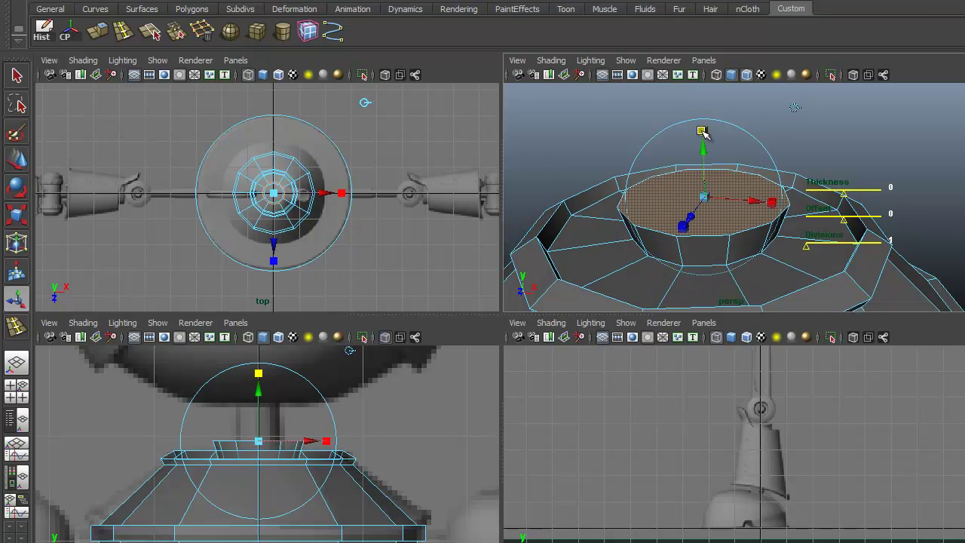
mouse_move(709, 198)
left_mouse_down()
mouse_move(659, 217)
mouse_move(712, 198)
left_mouse_up()
mouse_move(721, 251)
left_mouse_down("alt")
mouse_move(656, 264)
mouse_move(712, 261)
left_mouse_up("alt")
Extrude the inset face in world space and move it straight down along Y to hollow out the neck base
left_click(98, 32)
left_click(794, 106)
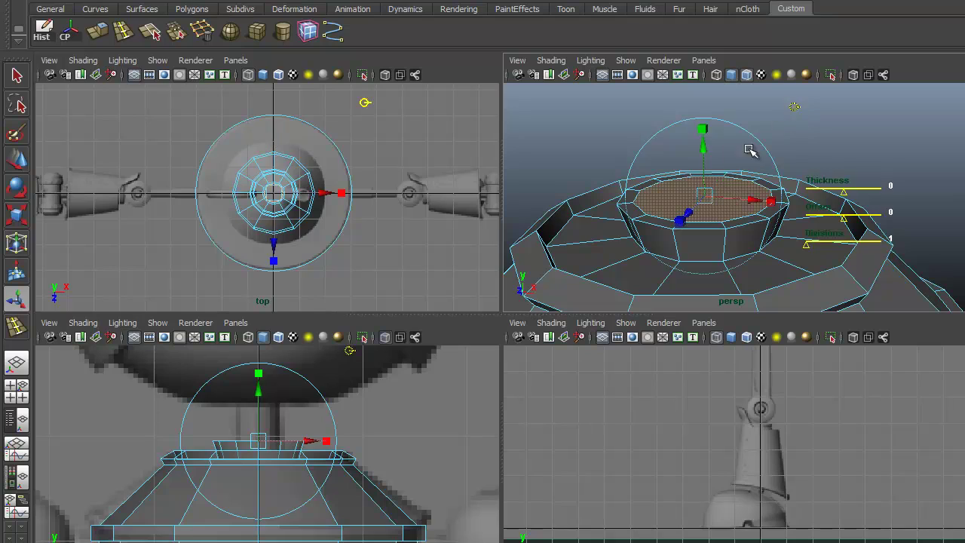
left_click_drag(701, 150, 708, 255)
key("space")
Delete the cap face at the bottom of the neck opening
left_click_drag(459, 296, 421, 359, "alt")
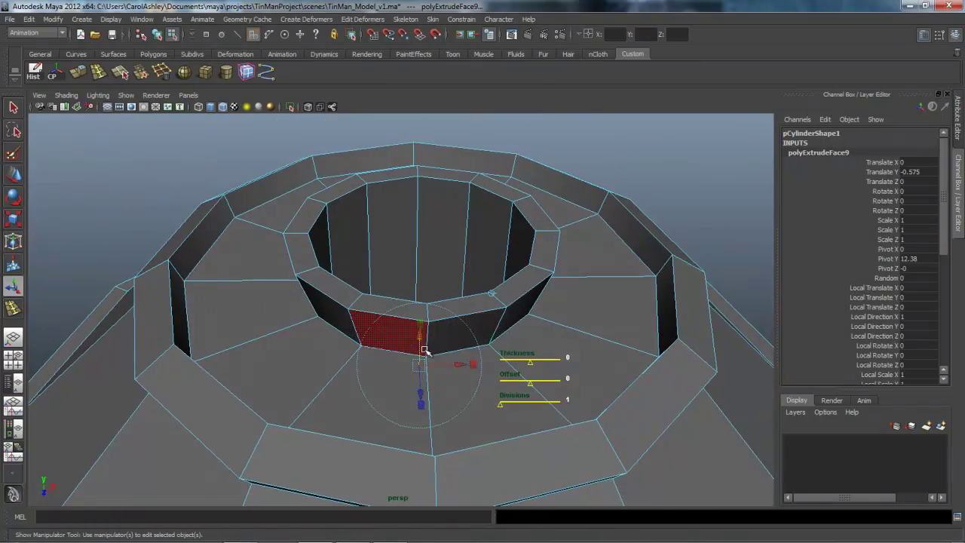
left_click_drag(546, 324, 547, 348, "alt")
key("Delete")
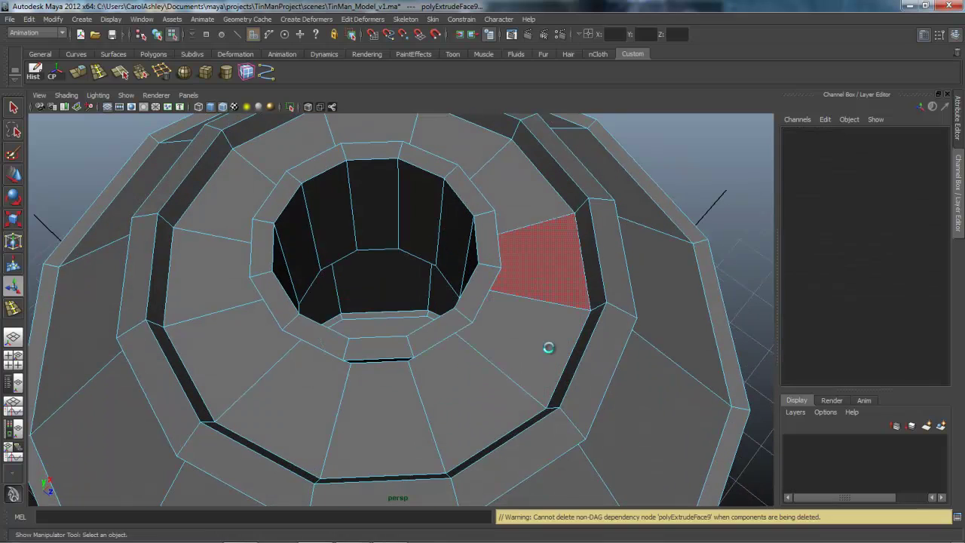
left_click_drag(410, 365, 367, 362, "alt")
right_click_drag(368, 362, 399, 355, "alt")
left_click_drag(399, 355, 369, 336, "alt")
right_click_drag(562, 333, 412, 383, "alt")
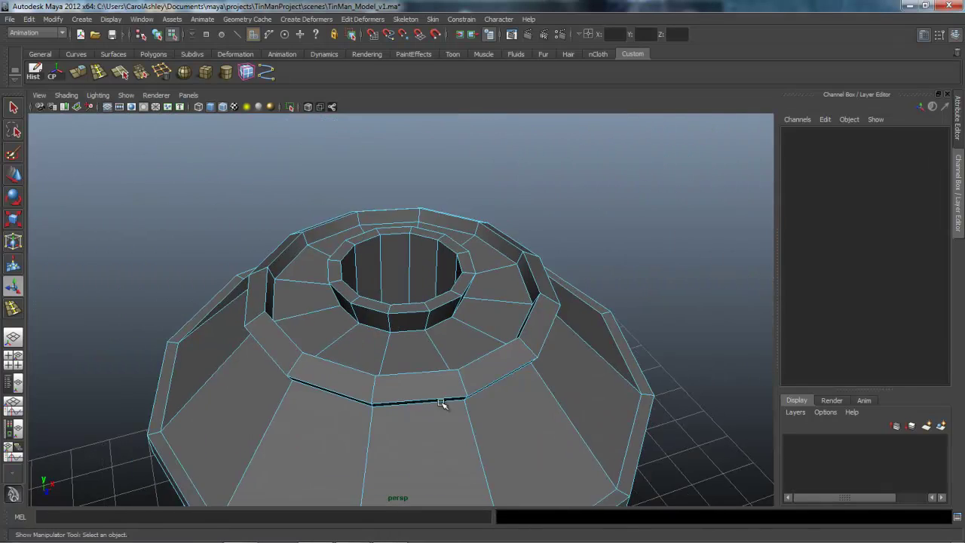
Return to object mode, inspect the torso in smooth preview from several sides and restore the unsmoothed display
middle_click_drag(437, 387, 444, 329, "alt")
right_click_drag(533, 338, 358, 364, "alt")
left_click_drag(362, 364, 476, 319, "alt")
right_click_drag(471, 318, 516, 304)
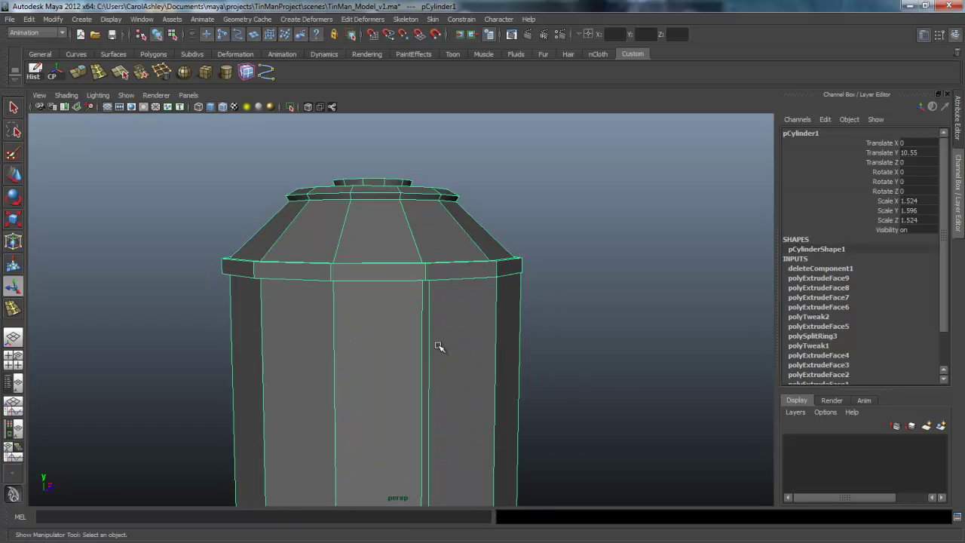
key("3")
right_click_drag(585, 397, 448, 409, "alt")
left_click_drag(448, 410, 441, 349, "alt")
middle_click_drag(420, 349, 403, 377, "alt")
right_click_drag(365, 378, 550, 366, "alt")
left_click_drag(381, 379, 439, 377, "alt")
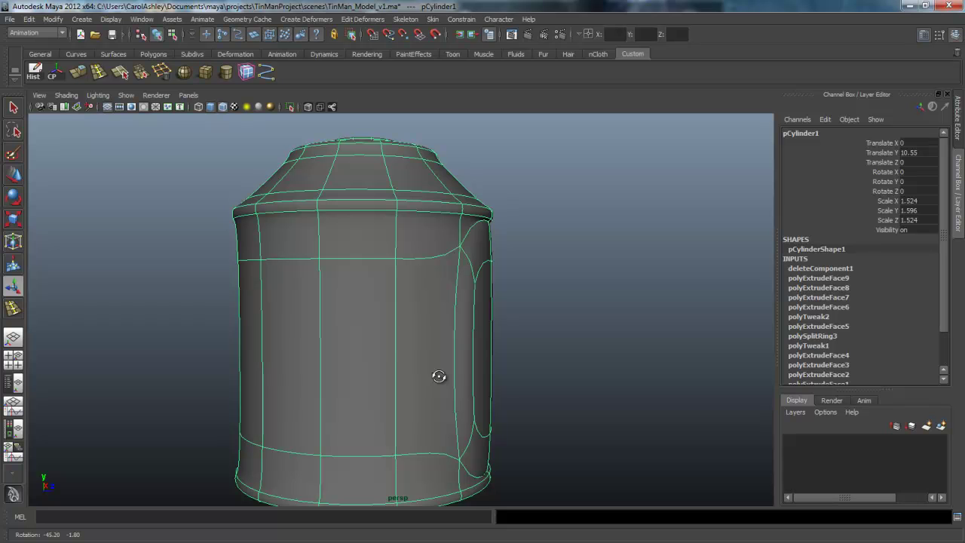
left_click_drag(457, 376, 359, 314, "alt")
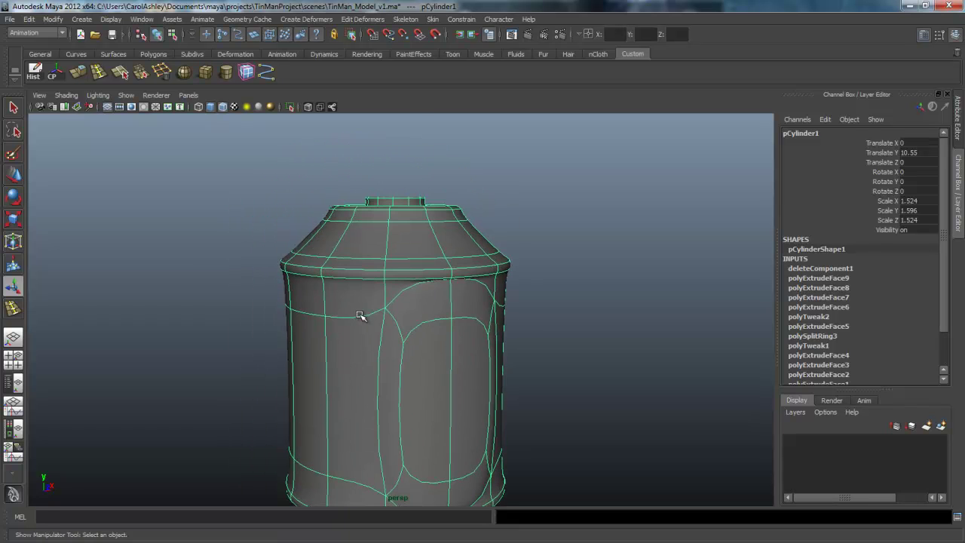
right_click_drag(359, 315, 433, 316, "alt")
key("1")
Insert an edge loop around the inside wall of the neck opening, close to its bottom edge
left_click_drag(434, 321, 426, 362, "alt")
right_click_drag(427, 362, 469, 329, "alt")
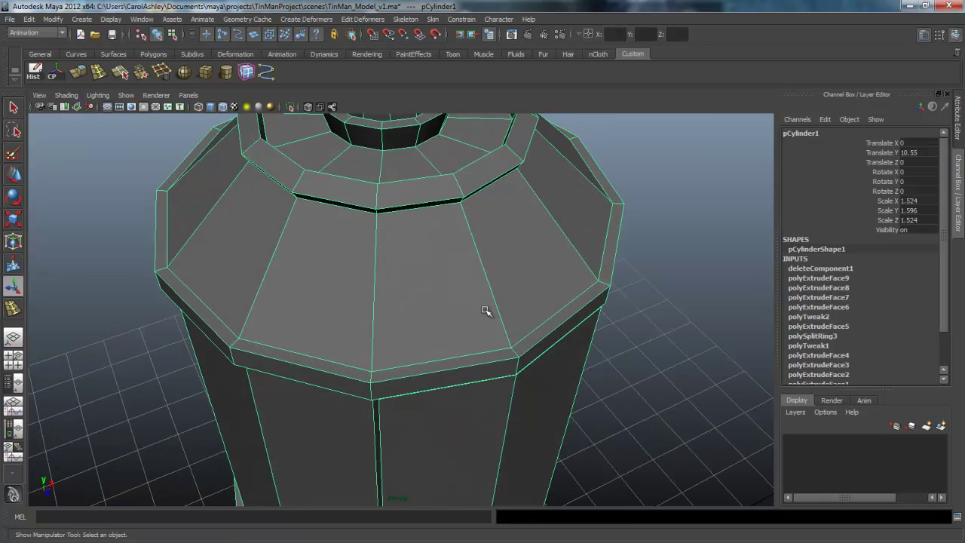
middle_click_drag(482, 305, 492, 394, "alt")
left_click_drag(431, 295, 410, 344, "alt")
right_click_drag(410, 344, 493, 342, "alt")
middle_click_drag(428, 327, 434, 369, "alt")
left_click_drag(435, 369, 430, 300, "alt")
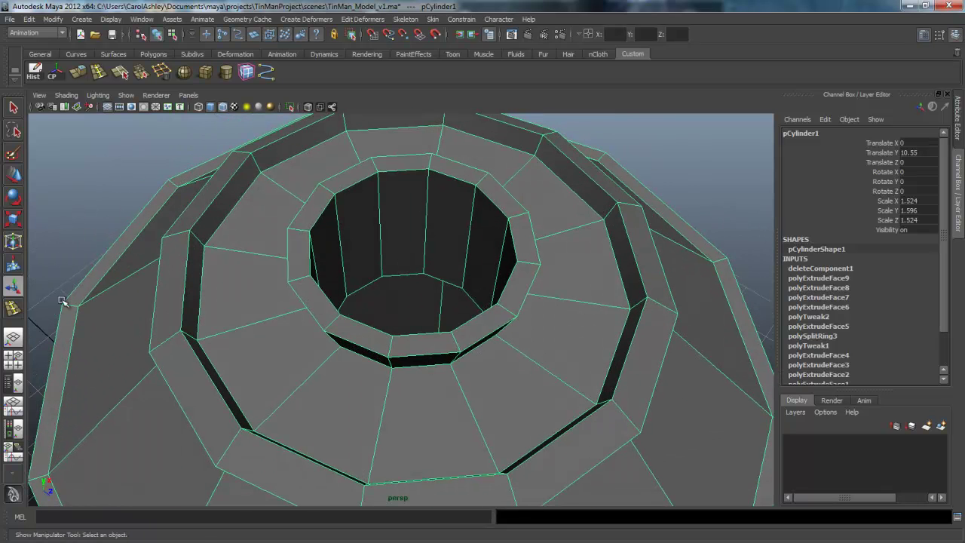
left_click(13, 308)
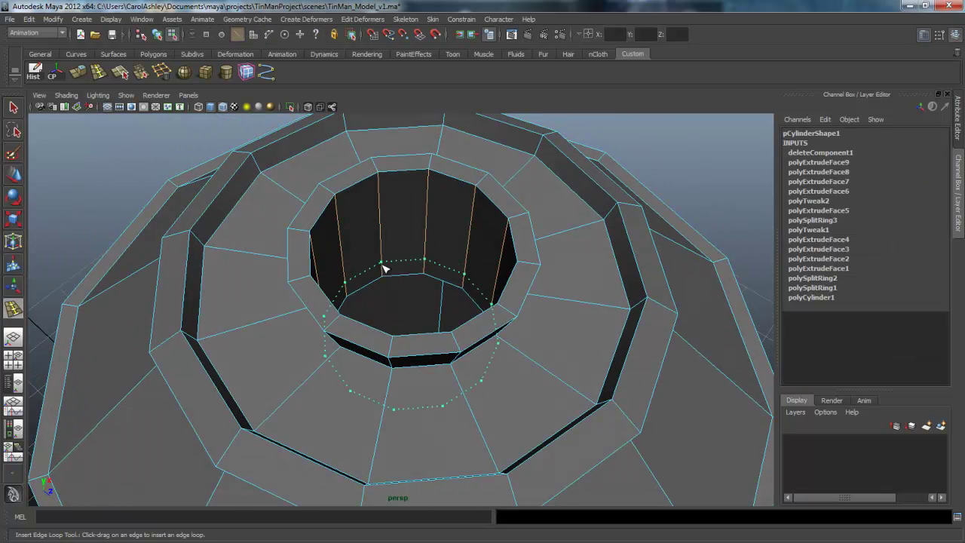
left_click(384, 272)
Insert another edge loop around the inside wall of the neck opening, just below the rim
left_click_drag(386, 342, 394, 286, "alt")
middle_click_drag(395, 286, 392, 351, "alt")
right_click_drag(430, 329, 482, 320, "alt")
mouse_move(407, 249)
left_mouse_down("alt")
mouse_move(426, 262)
mouse_move(420, 238)
left_mouse_up("alt")
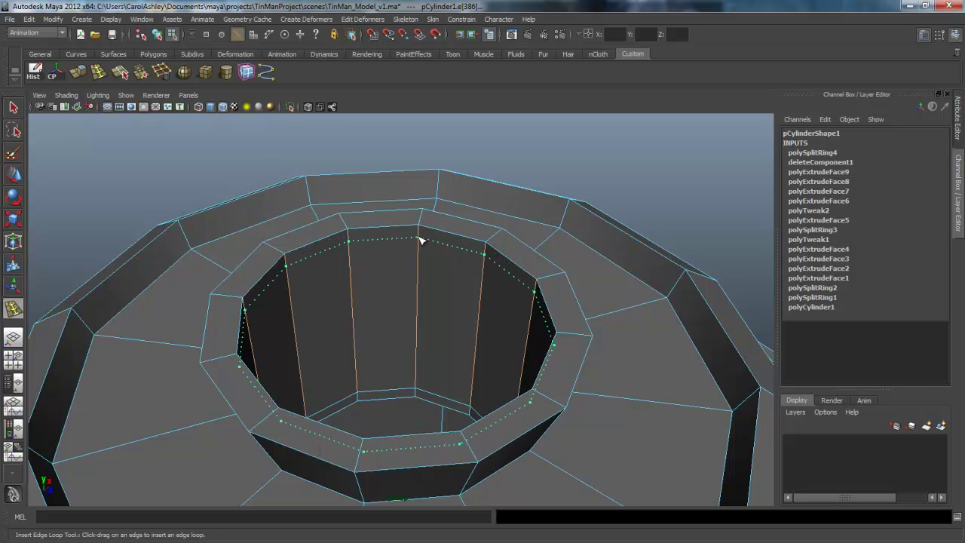
left_click_drag(420, 238, 422, 239)
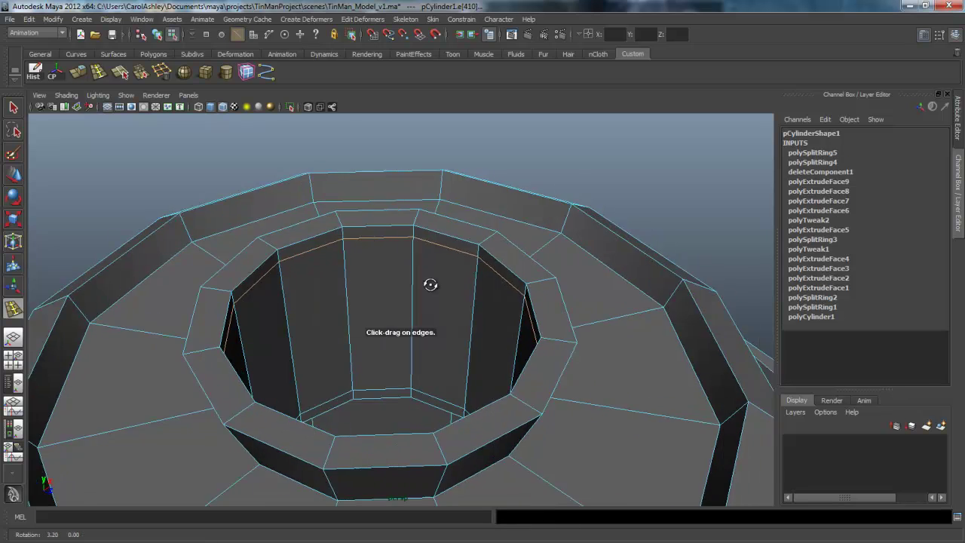
Insert an edge loop around the middle of the neck rim's top and move it slightly up along Y
left_click_drag(430, 279, 384, 287, "alt")
middle_click_drag(384, 287, 469, 289, "alt")
left_click_drag(470, 288, 412, 310, "alt")
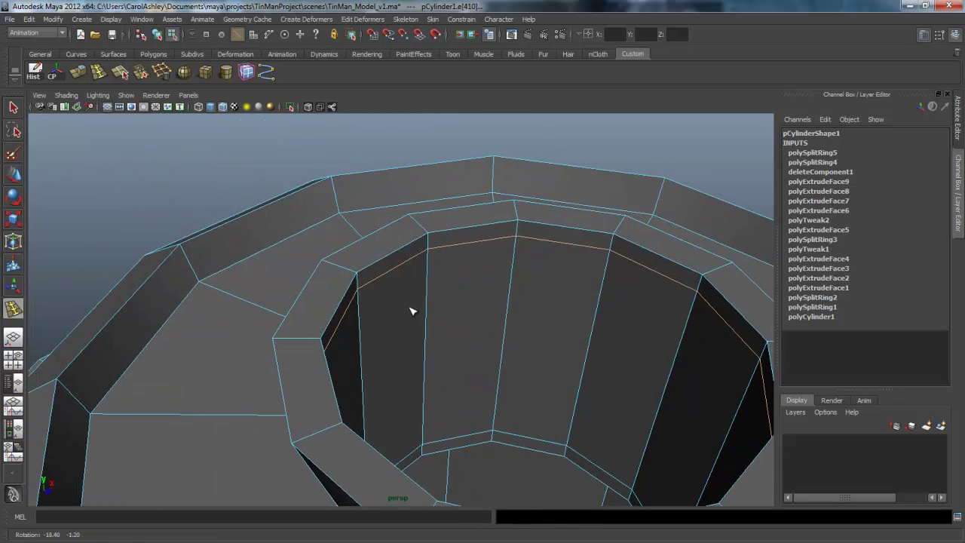
left_click(420, 227)
left_click_drag(430, 236, 402, 335, "alt")
right_click_drag(309, 289, 416, 290, "alt")
key("w")
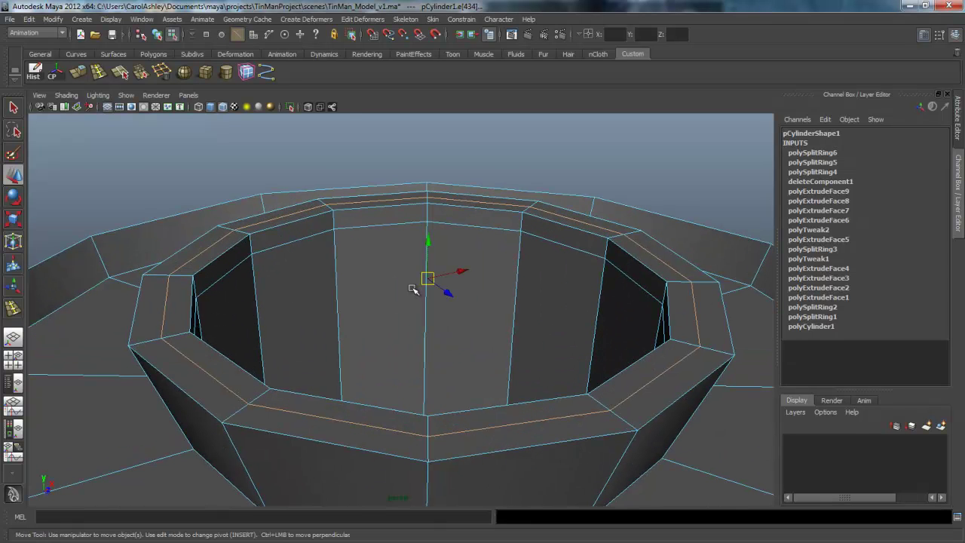
left_click_drag(434, 241, 429, 229)
left_click_drag(486, 313, 419, 336, "alt")
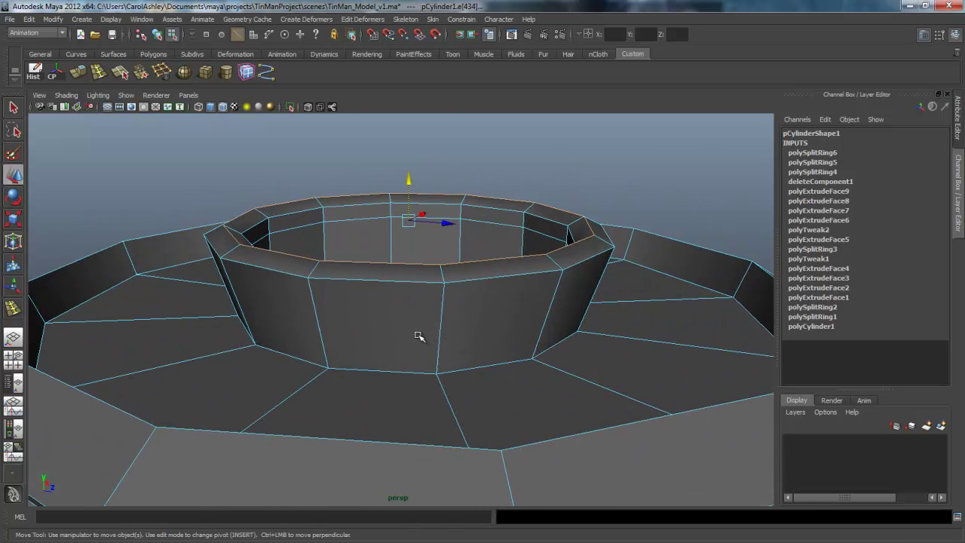
Insert edge loops around the neck base's outer wall, one just below the rim and one close to its foot
left_click(14, 309)
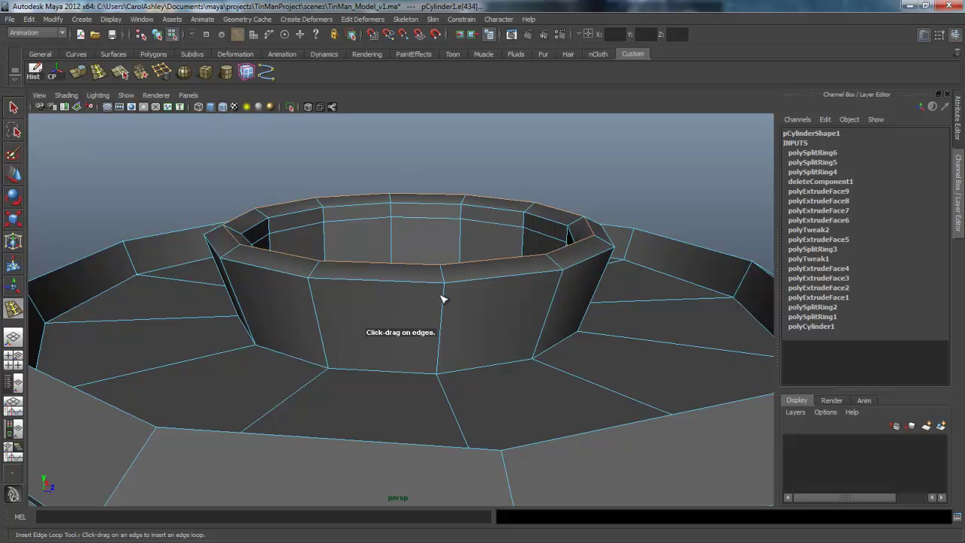
left_click_drag(445, 299, 411, 367)
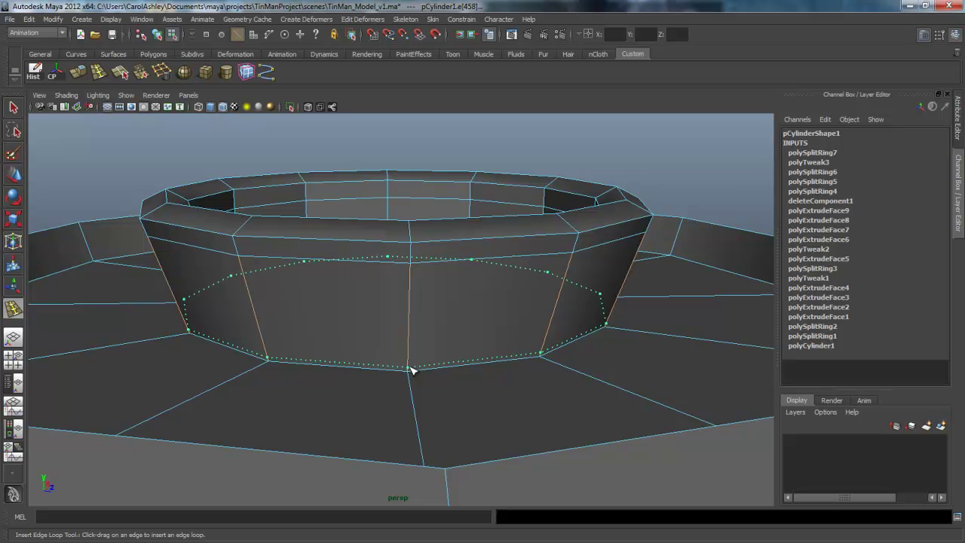
mouse_move(411, 370)
left_mouse_down()
mouse_move(454, 381)
mouse_move(521, 355)
mouse_move(430, 366)
left_mouse_up()
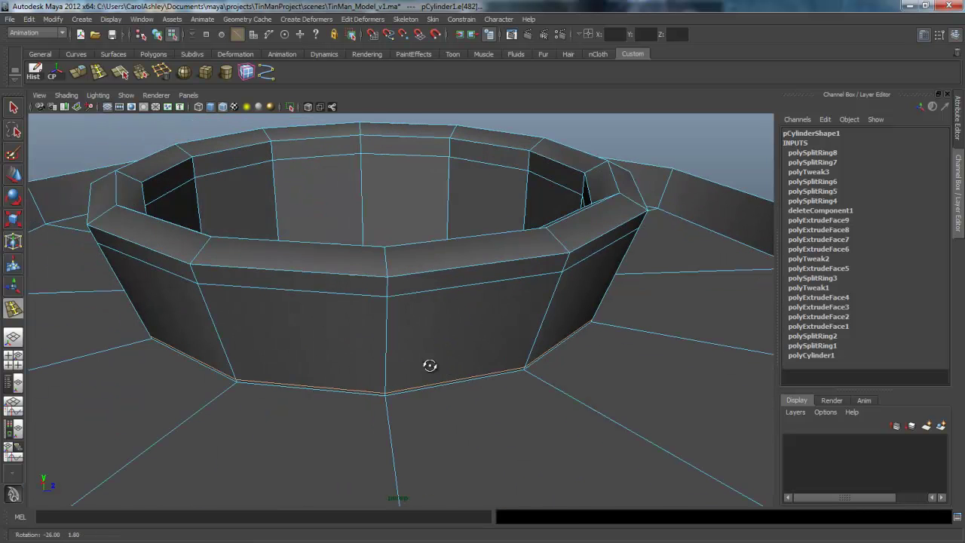
left_click_drag(616, 371, 450, 358, "alt")
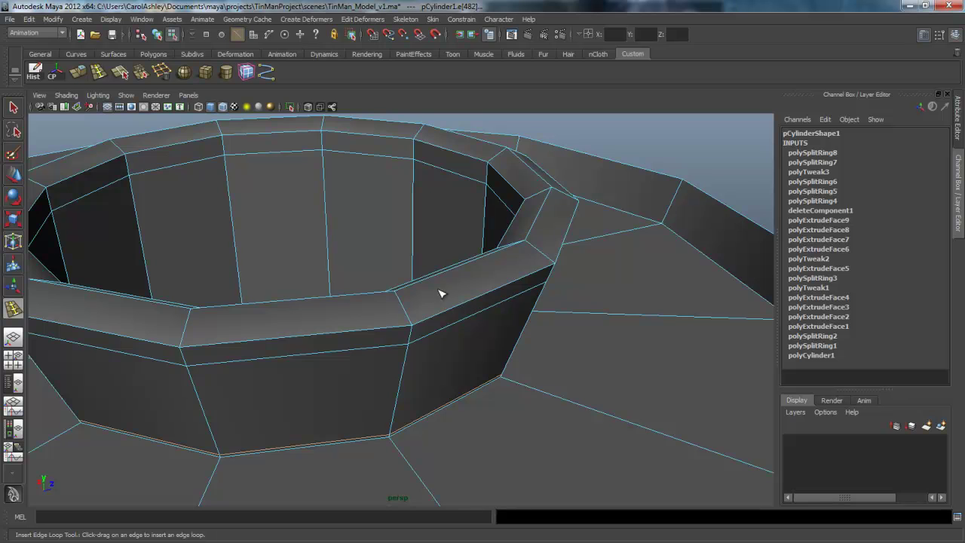
Insert edge loops along both borders of the recessed ring and at the foot of the upper lip's inner wall
left_click_drag(608, 357, 581, 344, "alt")
left_click_drag(400, 334, 384, 332)
left_click_drag(384, 332, 422, 254, "alt")
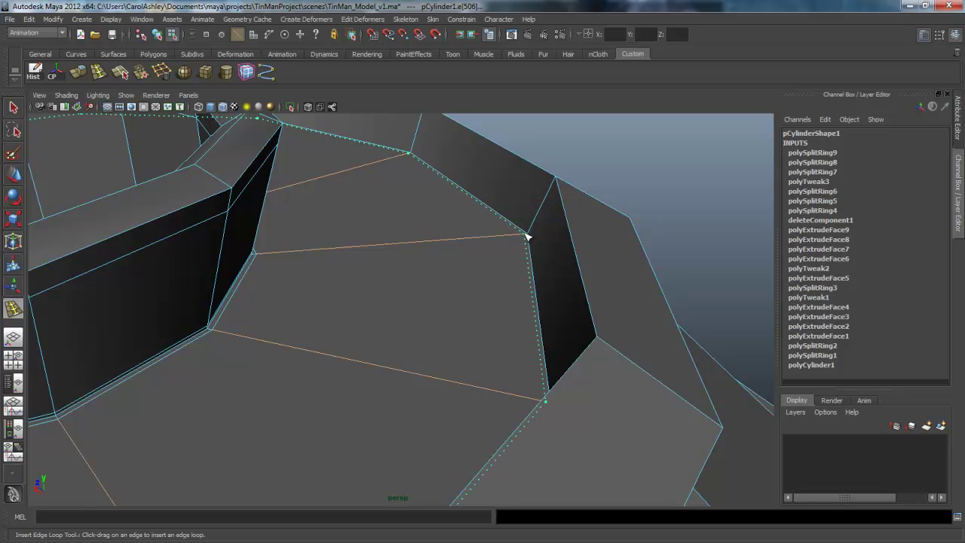
left_click_drag(526, 236, 534, 231)
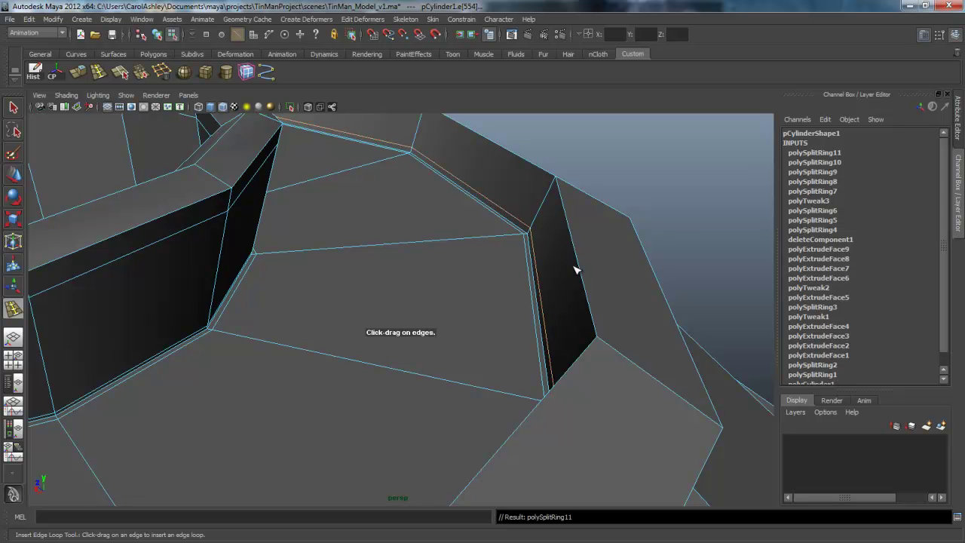
left_click_drag(632, 279, 494, 315, "alt")
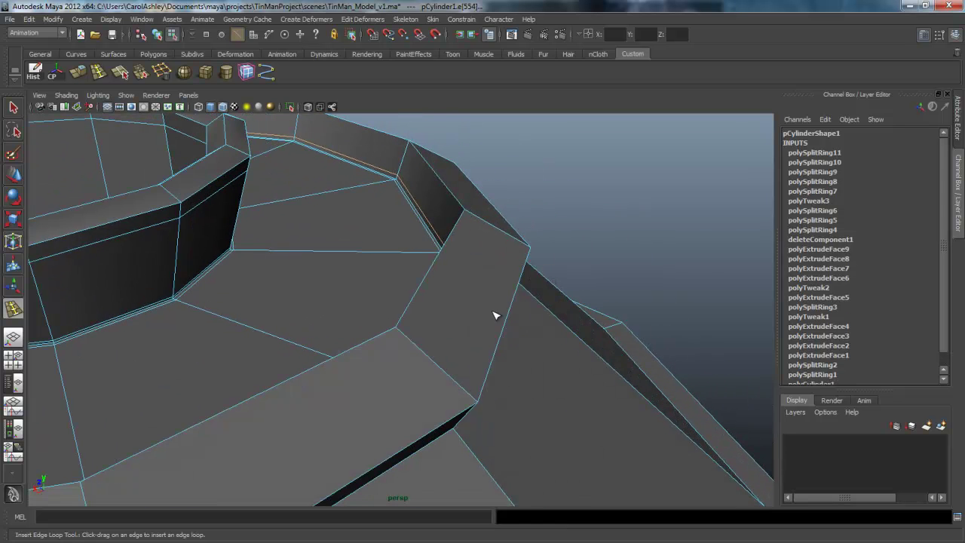
Insert an edge loop around the middle of the upper lip's top faces and raise it along Y
left_click_drag(437, 364, 437, 365)
right_click_drag(444, 345, 329, 323, "alt")
middle_click_drag(330, 323, 448, 317, "alt")
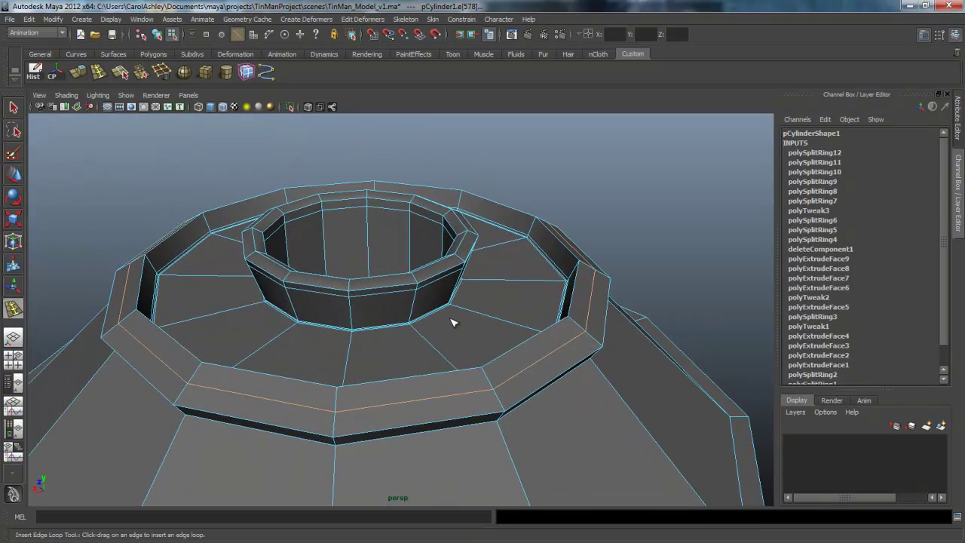
key("w")
left_click_drag(363, 233, 361, 215)
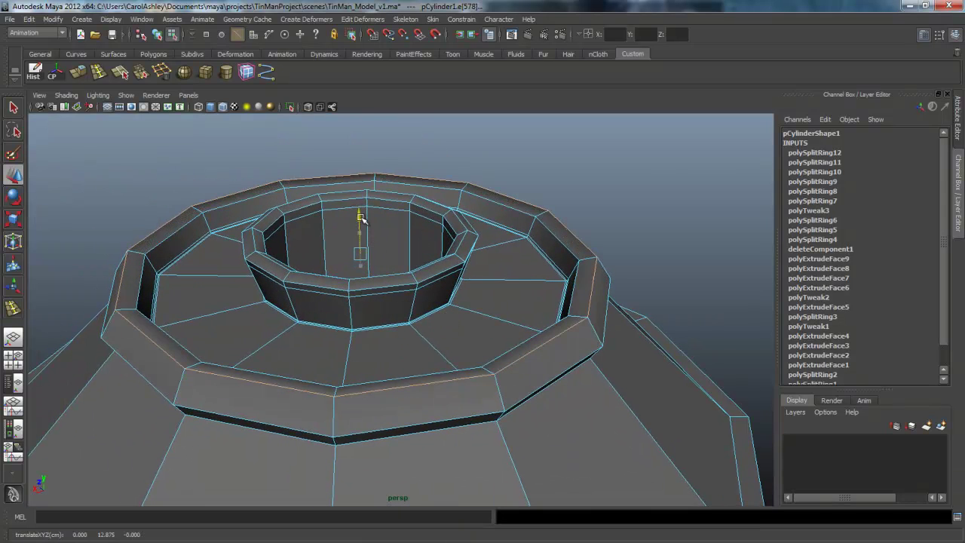
left_click_drag(349, 275, 432, 248, "alt")
Scale the upper lip's raised edge loop slightly outward in X and Z and lower it a little along Y
key("r")
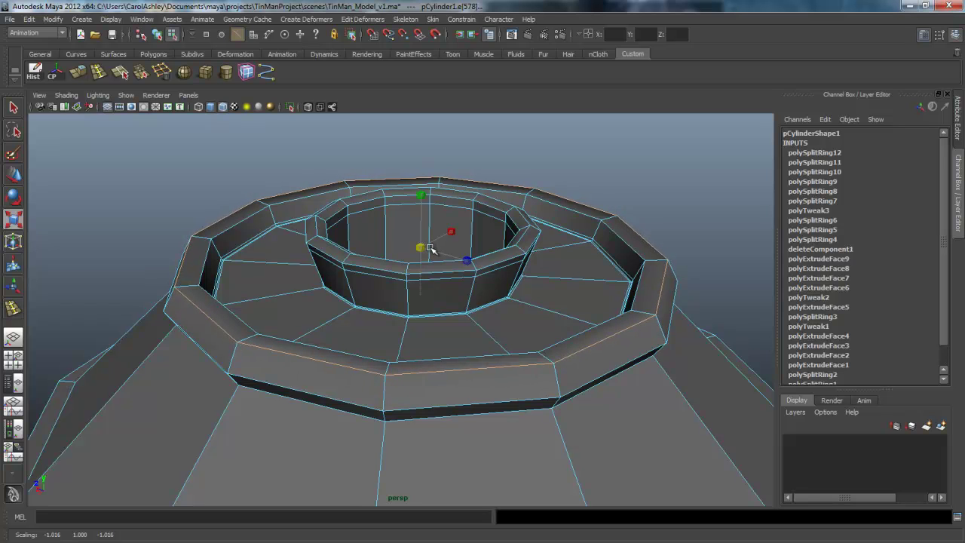
key("w")
left_click_drag(422, 211, 424, 217)
left_click_drag(437, 291, 475, 339, "alt")
scroll(463, 338, "up", 2)
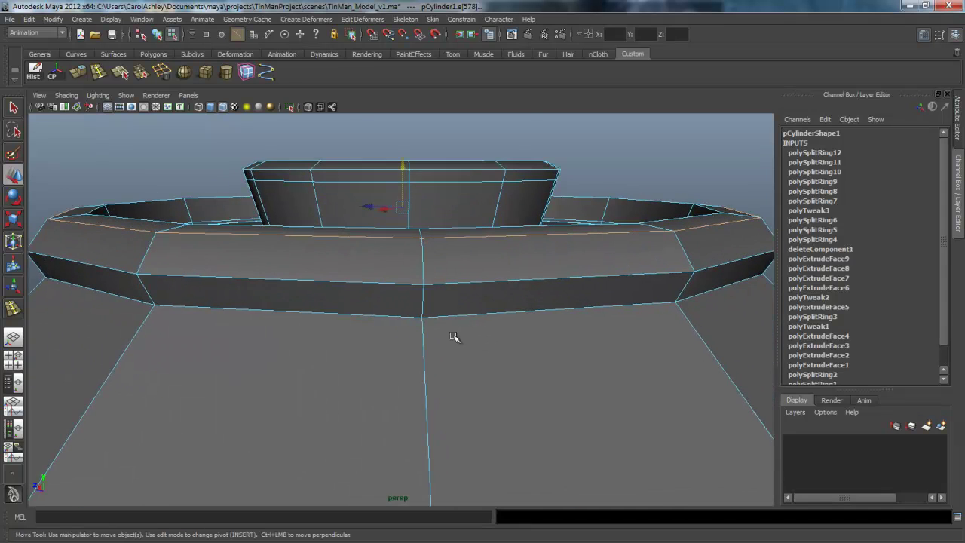
Insert edge loops just above and just below the corner where the upper lip meets the sloped shoulders
left_click(12, 310)
left_click_drag(422, 318, 425, 318)
scroll(490, 334, "up", 2)
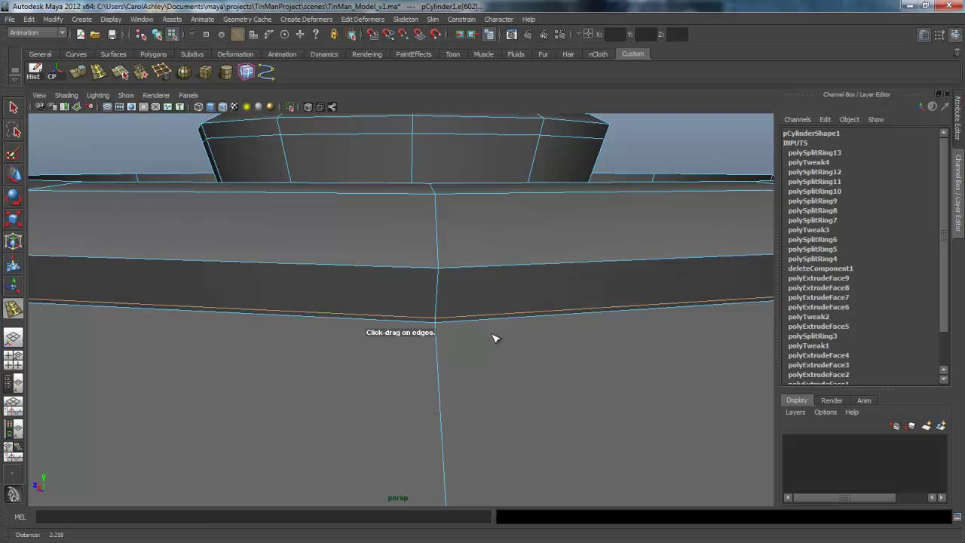
left_click_drag(438, 340, 438, 327)
right_click_drag(541, 347, 264, 344, "alt")
middle_click_drag(514, 364, 422, 299, "alt")
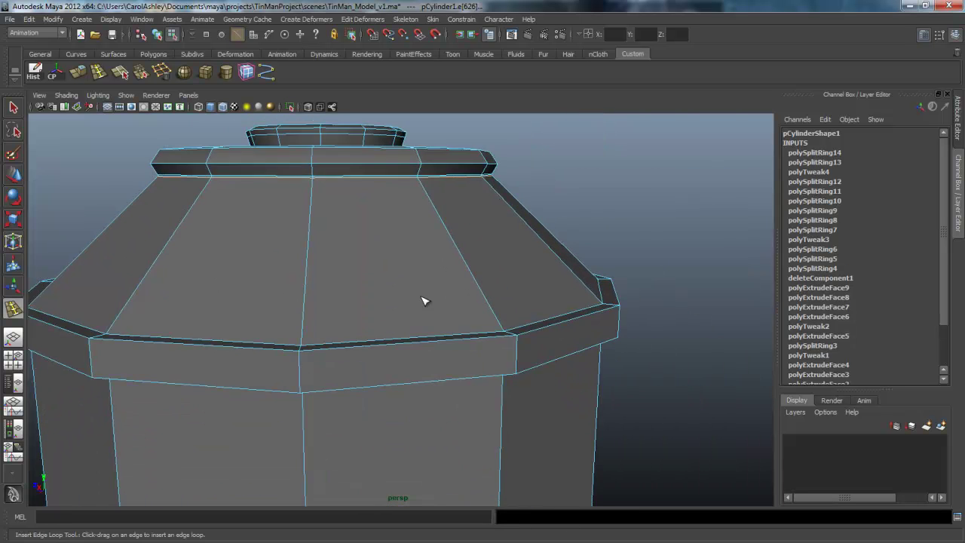
left_click_drag(424, 301, 500, 344, "alt")
middle_click_drag(531, 368, 466, 265, "alt")
right_click_drag(501, 316, 392, 312, "alt")
left_click_drag(441, 414, 460, 353, "alt")
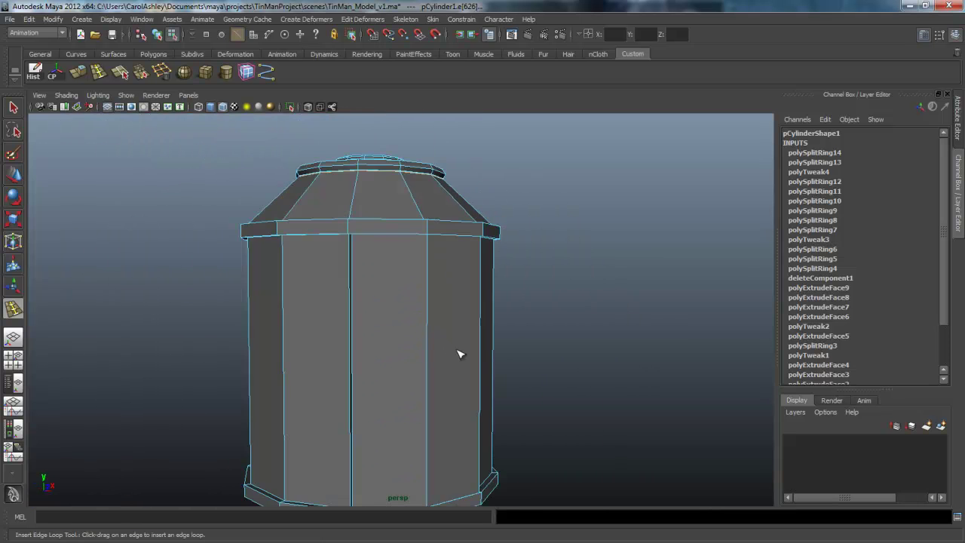
Insert an edge loop around the base of the sloped shoulders, just inside the rim at the top of the body
middle_click_drag(396, 342, 420, 381, "alt")
right_click_drag(406, 345, 481, 340, "alt")
middle_click_drag(388, 307, 405, 346, "alt")
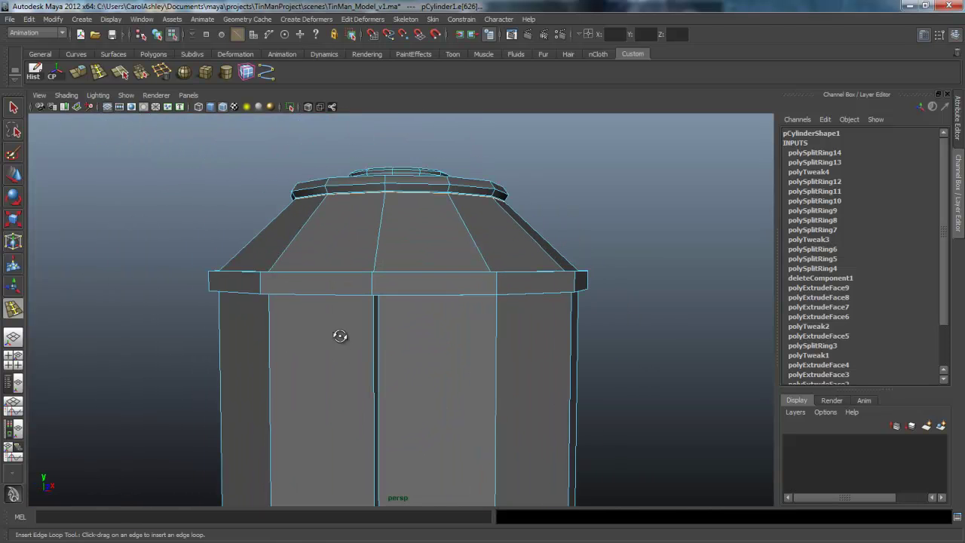
left_click_drag(340, 336, 395, 334, "alt")
scroll(372, 344, "up", 2)
scroll(394, 334, "up", 2)
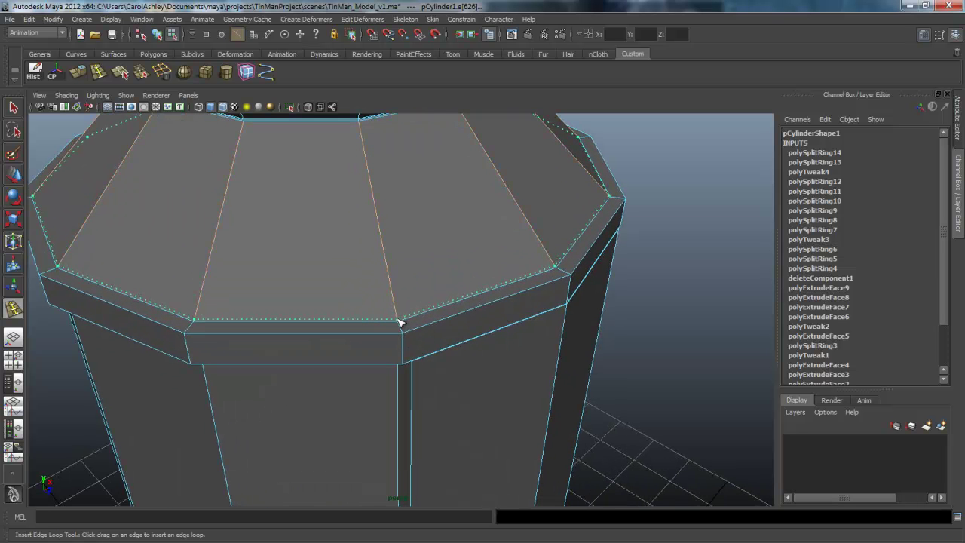
left_click(399, 321)
Insert an edge loop around the middle of the upper body rim's outer faces and scale it outward to about 1.025 in X and Z
right_click_drag(420, 302, 424, 321, "alt")
right_click_drag(344, 351, 407, 379, "alt")
left_click_drag(375, 394, 382, 371, "alt")
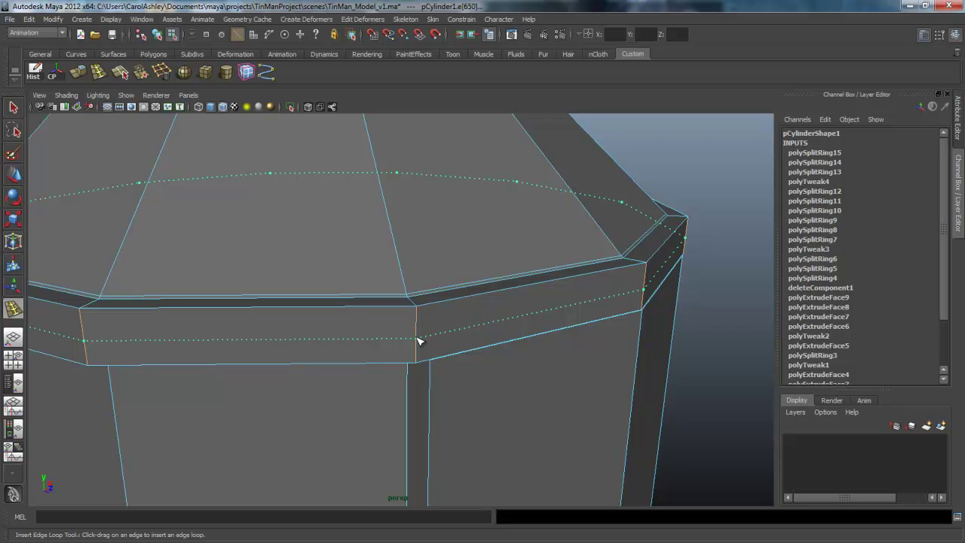
left_click(420, 342)
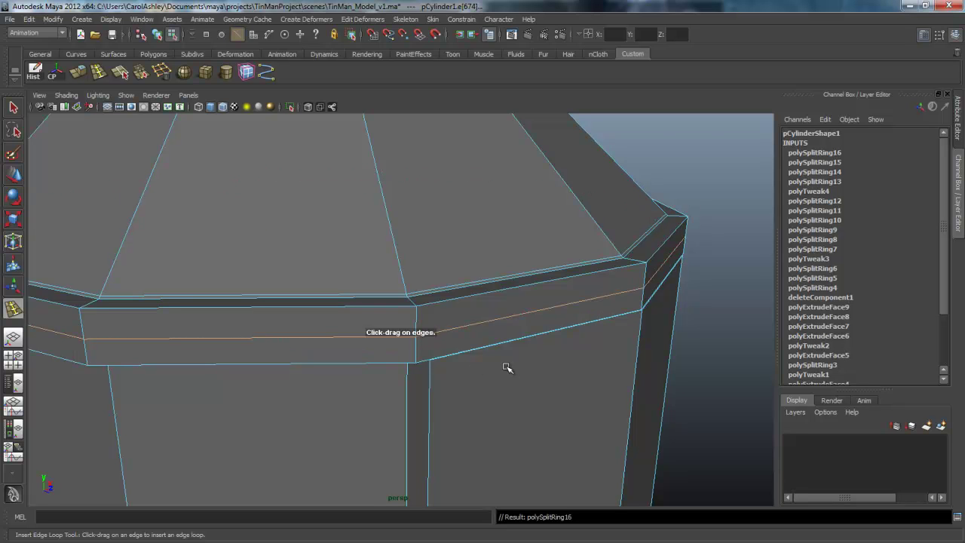
key("r")
left_click_drag(313, 219, 323, 218)
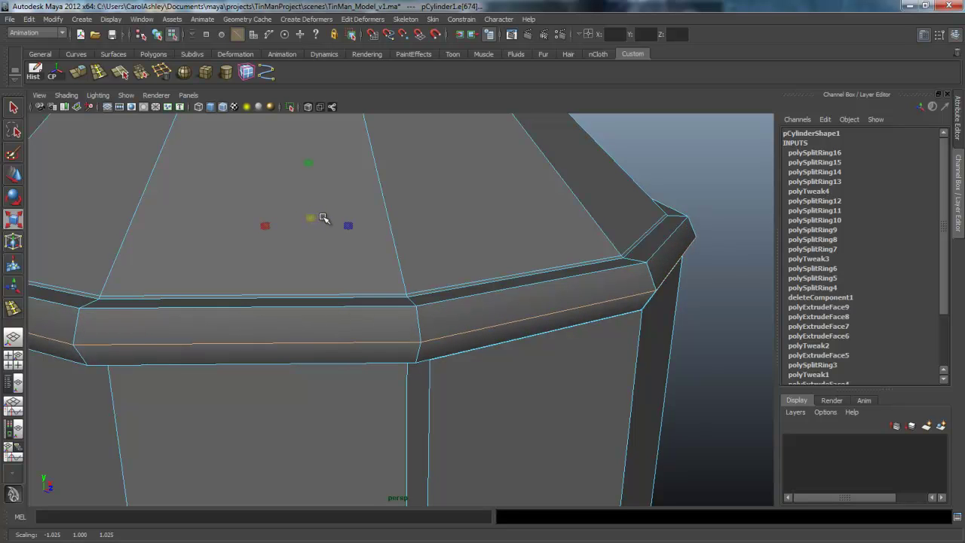
Insert an edge loop around the body wall just below the underside of the upper rim
left_click_drag(367, 301, 399, 285, "alt")
left_click_drag(511, 315, 494, 360, "alt")
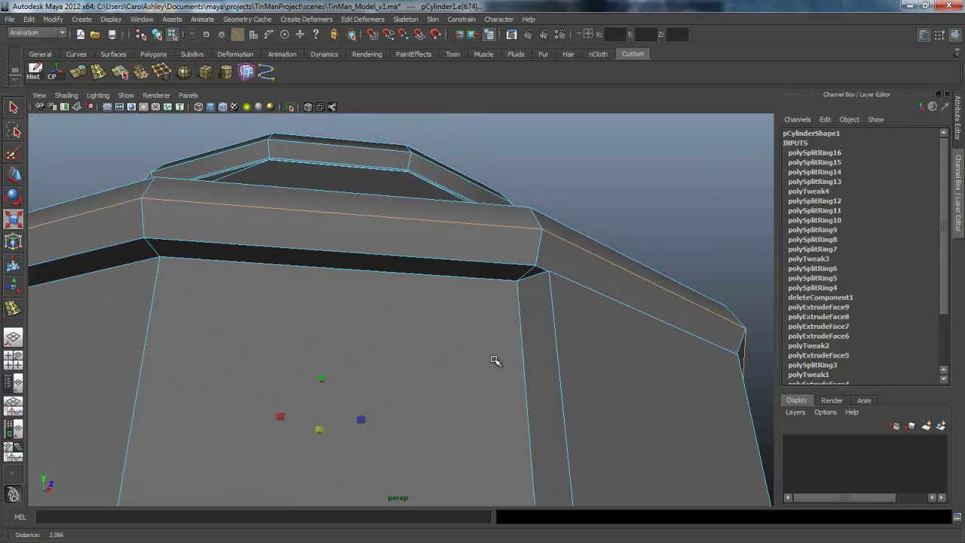
left_click(13, 310)
mouse_move(514, 290)
left_mouse_down("alt")
mouse_move(487, 308)
mouse_move(547, 287)
mouse_move(521, 274)
mouse_move(581, 276)
mouse_move(530, 279)
left_mouse_up("alt")
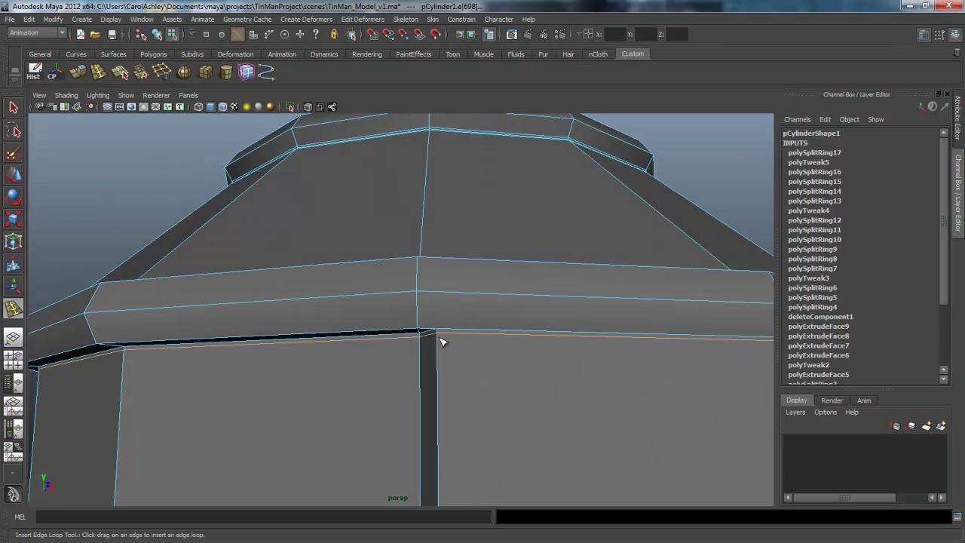
left_click_drag(599, 366, 519, 322, "alt")
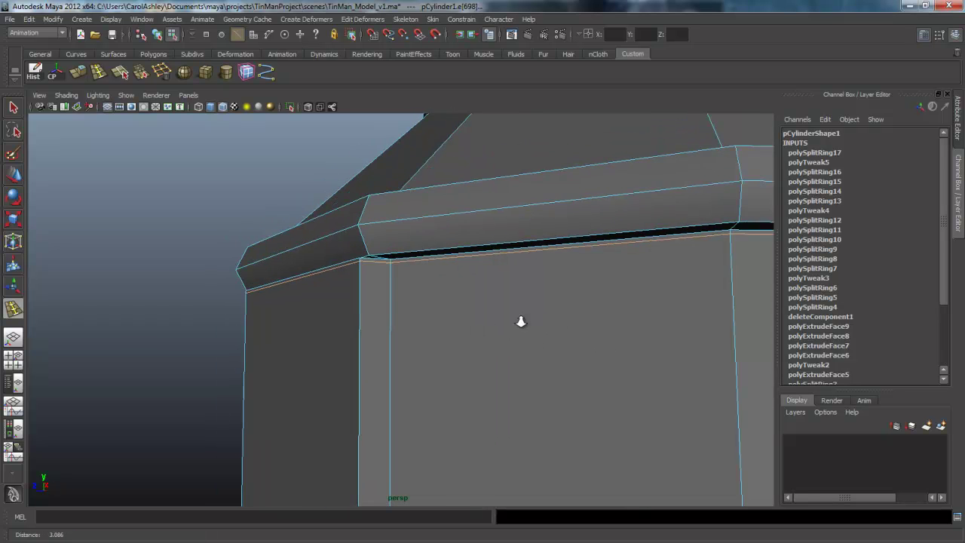
middle_click_drag(519, 321, 545, 288, "alt")
mouse_move(545, 289)
left_mouse_down("alt")
mouse_move(506, 282)
mouse_move(551, 284)
left_mouse_up("alt")
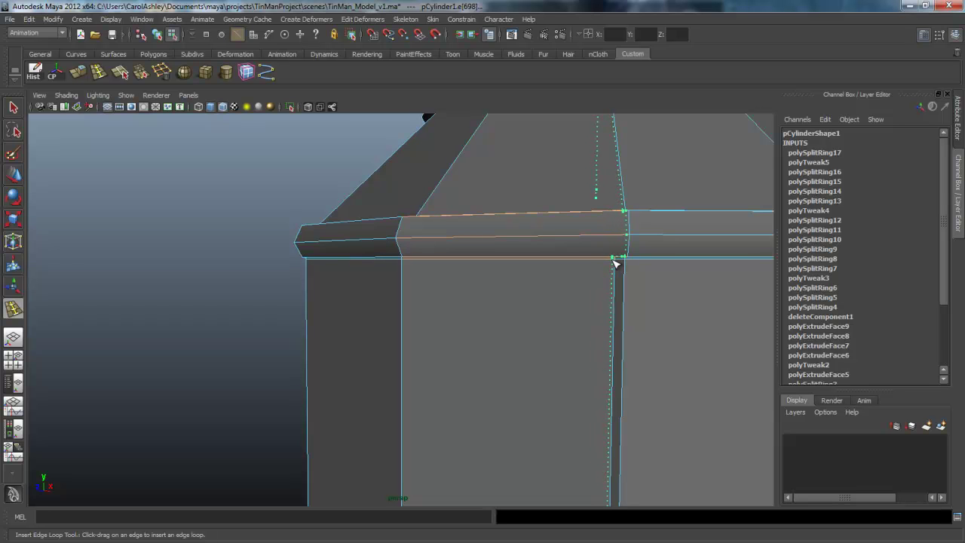
left_click_drag(616, 263, 617, 264)
left_click_drag(648, 319, 627, 324, "alt")
key("ctrl+z")
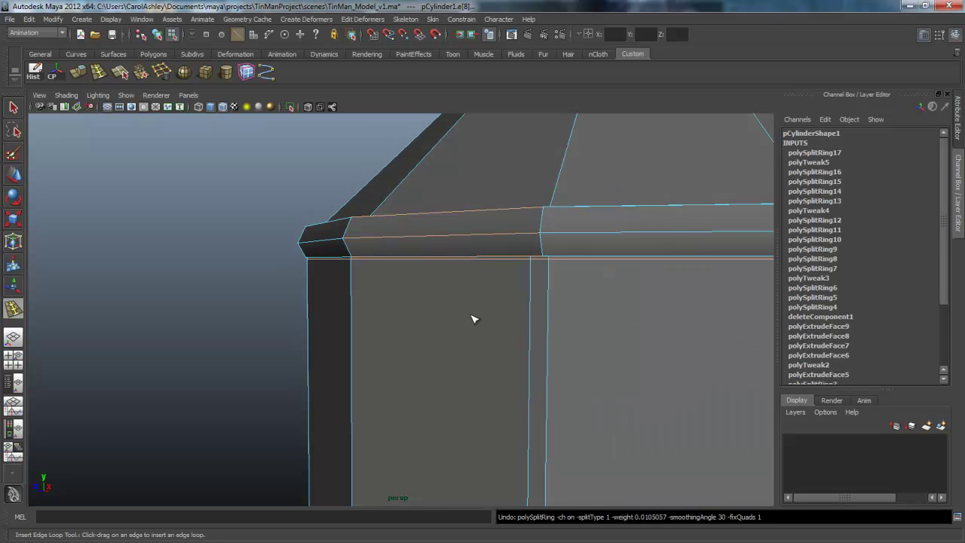
Insert a vertical edge loop on the recessed body panel, right beside its narrow side wall
right_click_drag(473, 319, 530, 313, "alt")
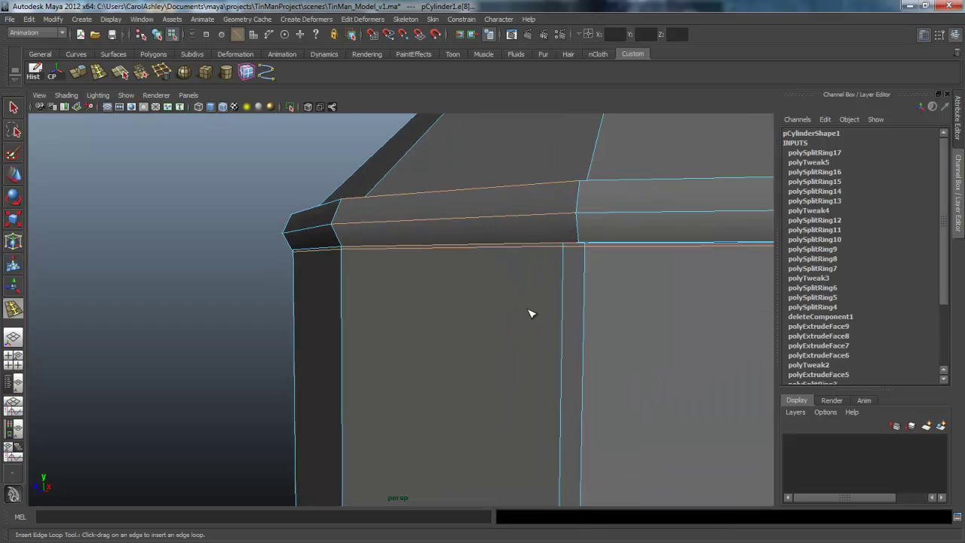
left_click(589, 251)
Insert edge loops on both sides of the corner where the body wall meets the top of the lower rim
left_click_drag(614, 319, 496, 292, "alt")
middle_click_drag(612, 333, 568, 189, "alt")
middle_click_drag(557, 392, 627, 249, "alt")
middle_click_drag(596, 324, 600, 249, "alt")
middle_click_drag(611, 342, 583, 220, "alt")
left_click_drag(500, 300, 434, 355, "alt")
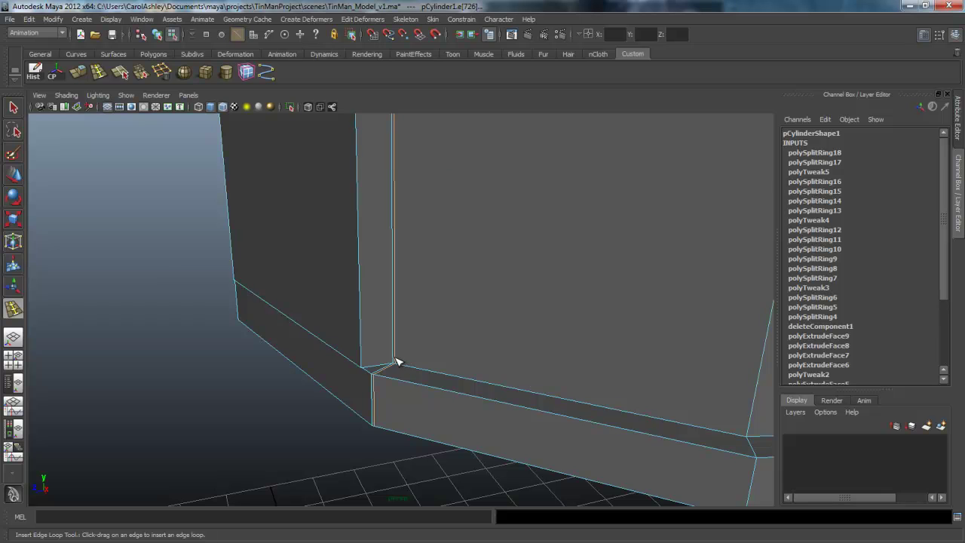
left_click(398, 364)
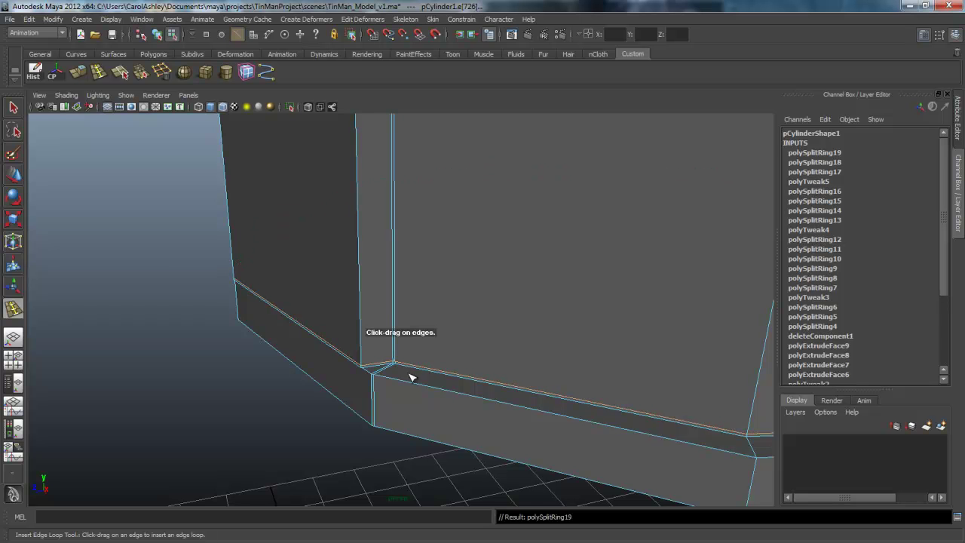
left_click_drag(403, 364, 329, 282, "alt")
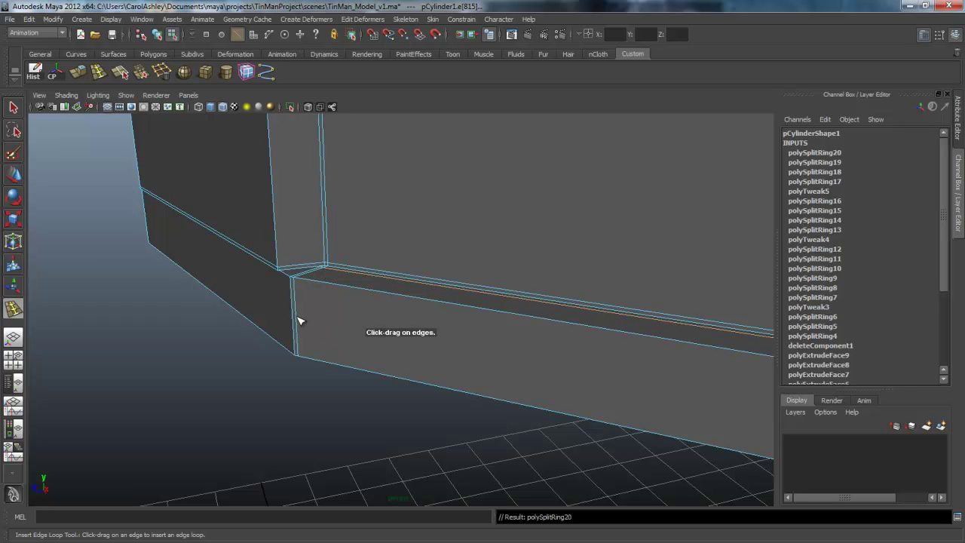
Insert an edge loop around the middle of the lower rim's outer faces and scale it slightly outward in X and Z
left_click_drag(298, 320, 370, 347)
key("r")
left_click(371, 262)
left_click_drag(372, 263, 444, 329)
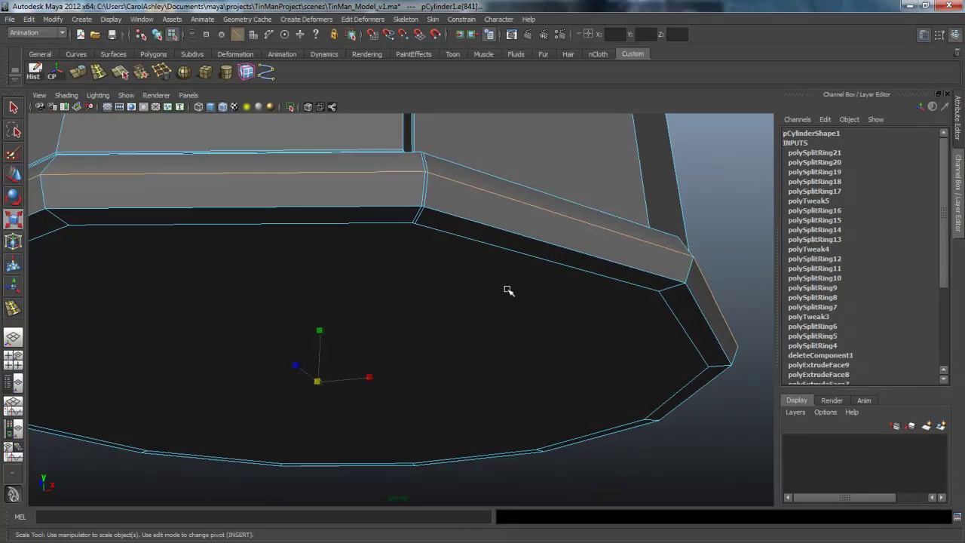
Insert an edge loop around the upper rim's underside, close to the corner with the body wall
scroll(509, 290, "down", 3)
left_click_drag(315, 171, 339, 245, "alt")
middle_click_drag(339, 245, 379, 270, "alt")
right_click_drag(380, 270, 336, 227, "alt")
middle_click_drag(336, 226, 323, 321, "alt")
right_click_drag(362, 306, 444, 296, "alt")
middle_click_drag(296, 314, 409, 362, "alt")
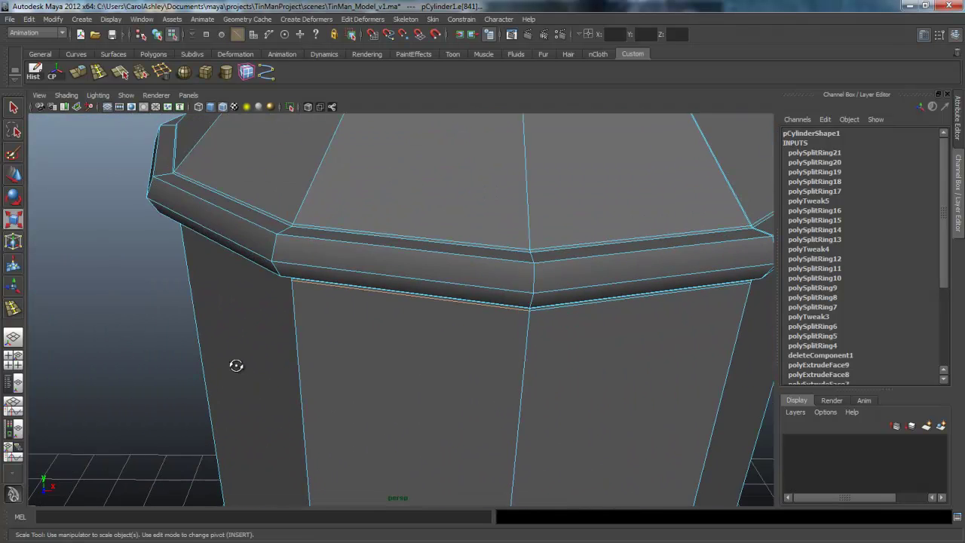
left_click_drag(237, 366, 506, 295, "alt")
middle_click_drag(445, 330, 342, 383, "alt")
left_click_drag(342, 383, 335, 345, "alt")
right_click_drag(334, 345, 463, 329, "alt")
middle_click_drag(437, 253, 404, 432, "alt")
right_click_drag(388, 371, 448, 370, "alt")
left_click_drag(448, 370, 433, 362, "alt")
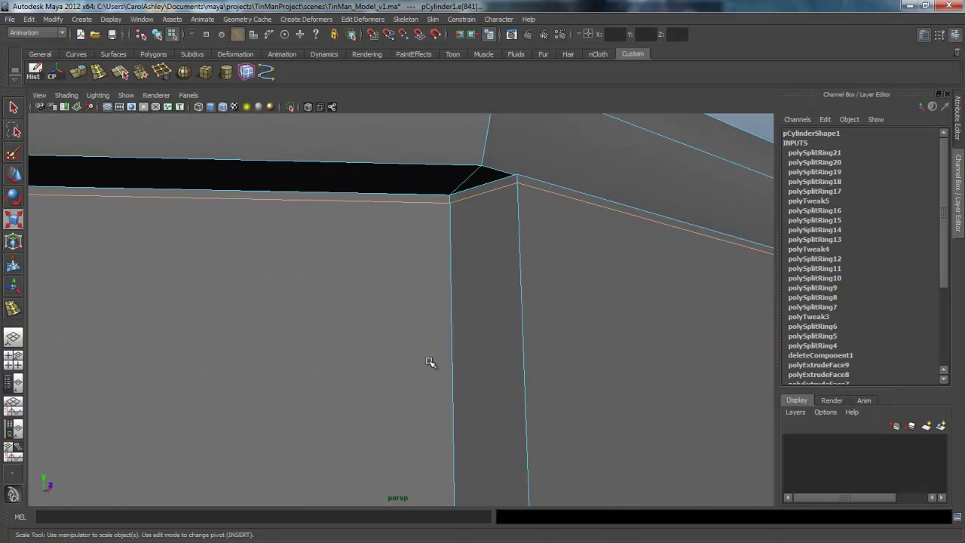
middle_click_drag(432, 241, 442, 296, "alt")
right_click_drag(384, 334, 407, 334, "alt")
middle_click_drag(394, 305, 394, 330, "alt")
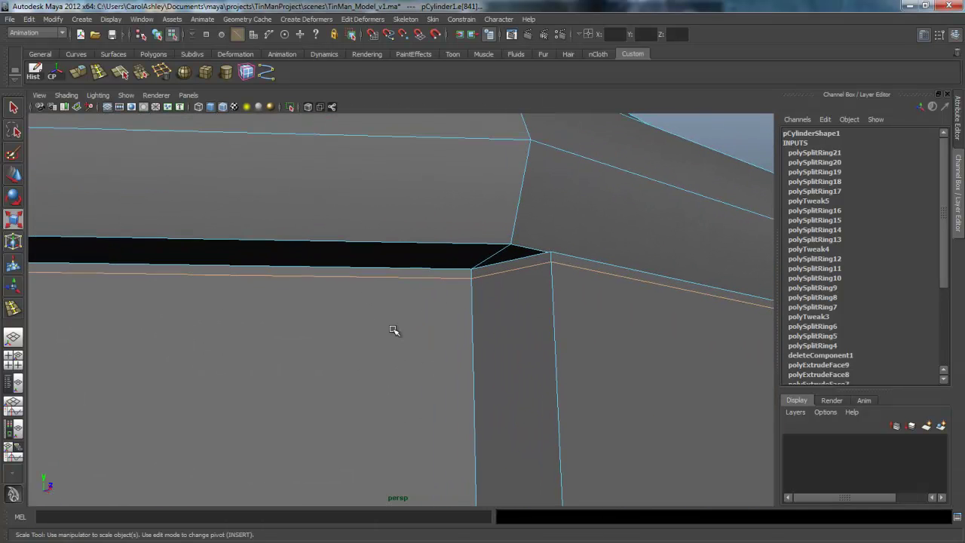
left_click(14, 308)
left_click_drag(491, 260, 477, 267)
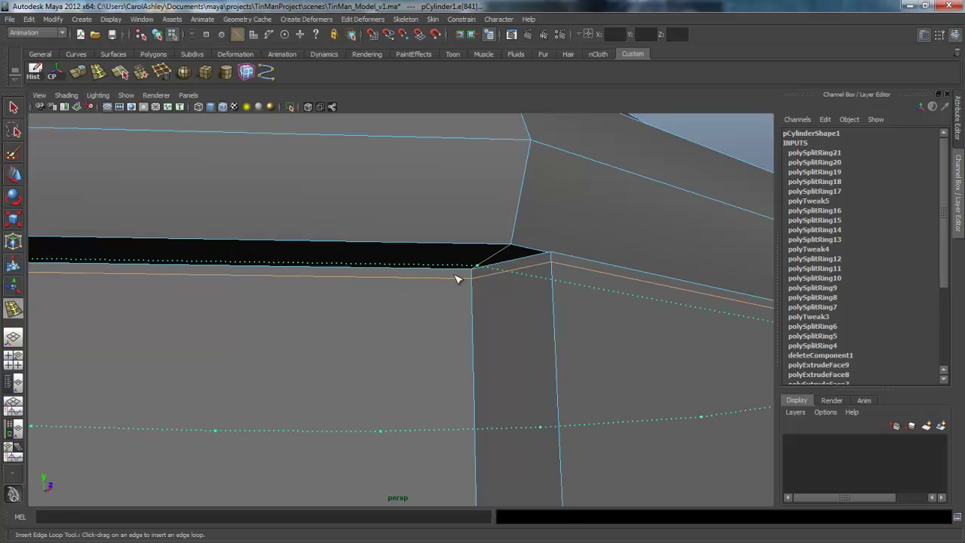
Insert a vertical edge loop on the recessed panel beside the narrow wall at its opposite side
right_click_drag(607, 322, 549, 330, "alt")
middle_click_drag(540, 332, 503, 274, "alt")
left_click_drag(503, 274, 439, 309, "alt")
middle_click_drag(516, 291, 457, 162, "alt")
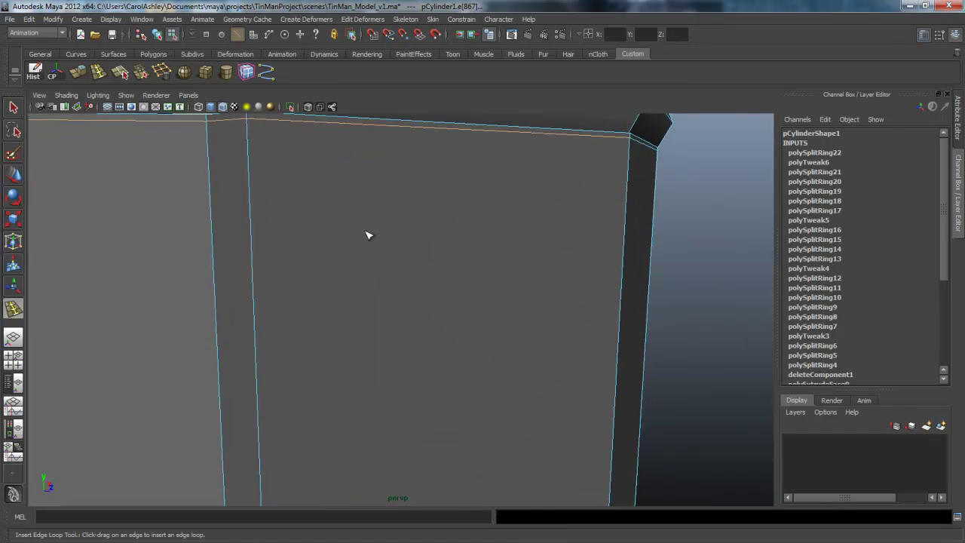
left_click_drag(367, 236, 316, 194, "alt")
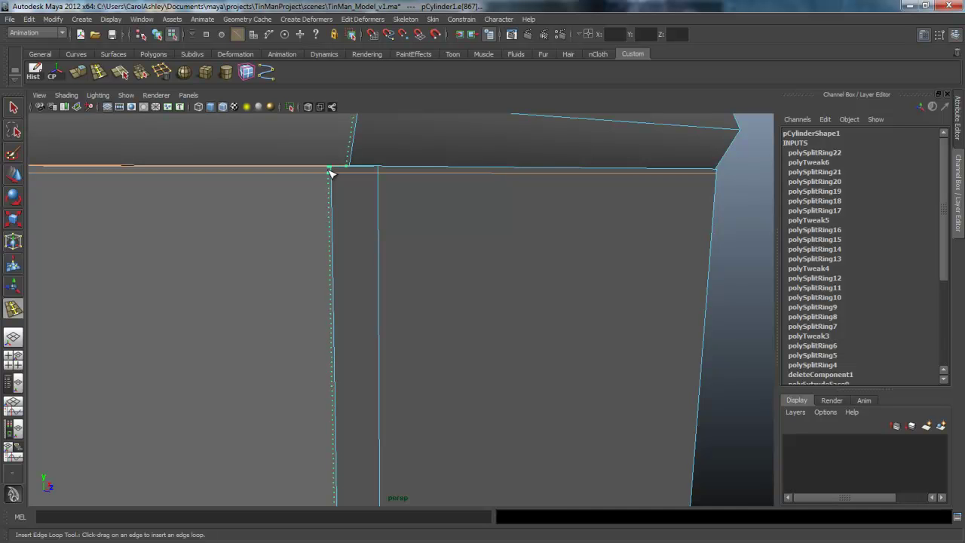
left_click_drag(329, 173, 330, 173)
Return to object mode, turn on the torso's smooth preview and frame it in the view
left_click_drag(491, 259, 431, 264, "alt")
scroll(437, 272, "down", 2)
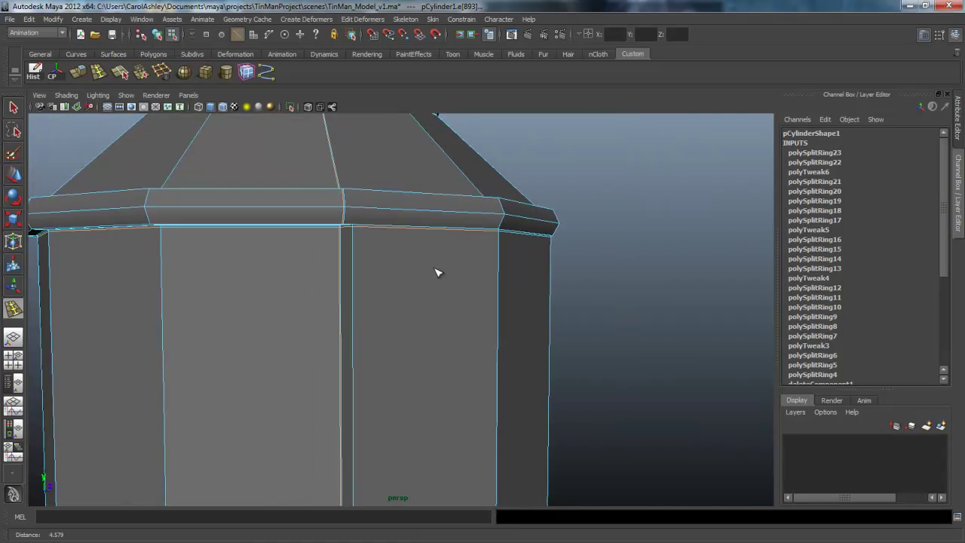
middle_click_drag(438, 272, 452, 252, "alt")
right_click_drag(453, 252, 354, 276, "alt")
middle_click_drag(354, 276, 361, 238, "alt")
right_click_drag(450, 258, 382, 268, "alt")
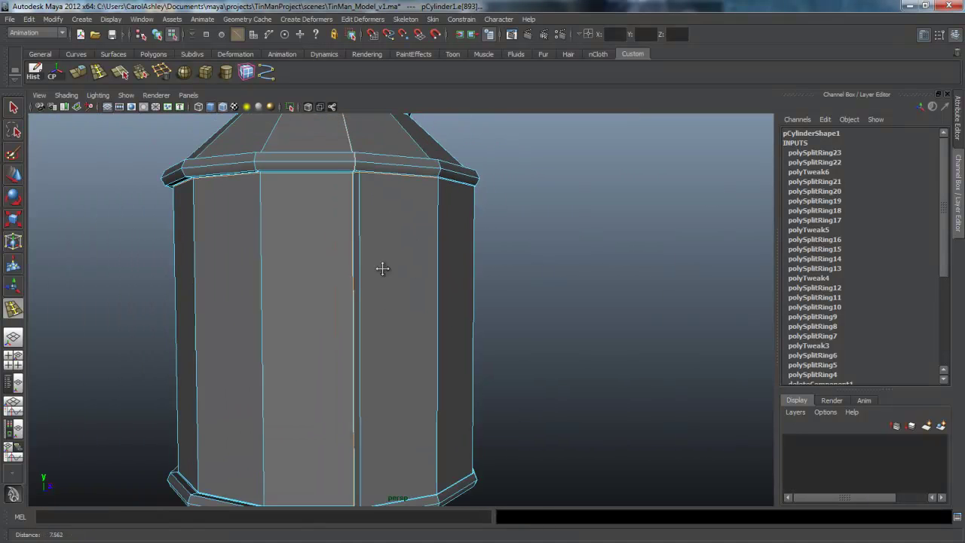
middle_click_drag(383, 268, 410, 281, "alt")
key("q")
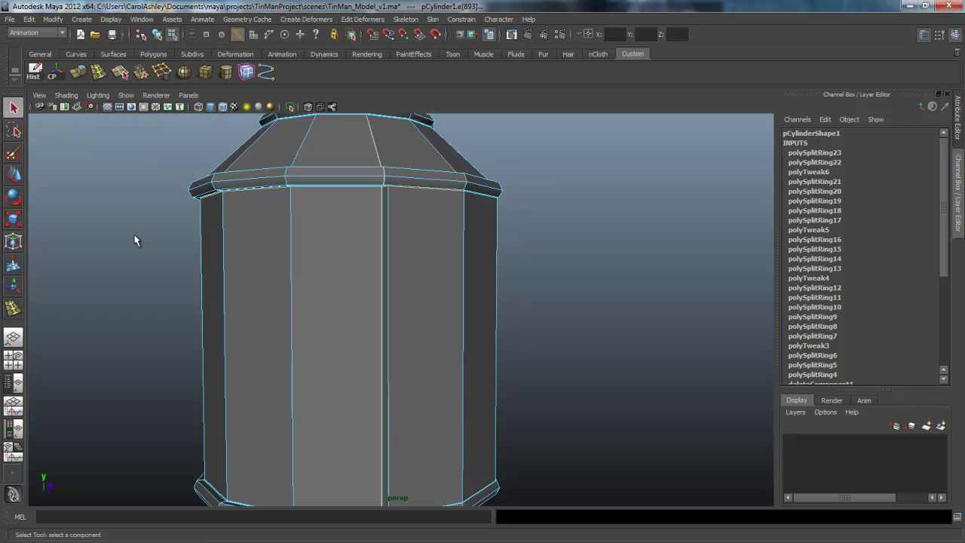
scroll(369, 279, "down", 4)
scroll(428, 291, "up", 5)
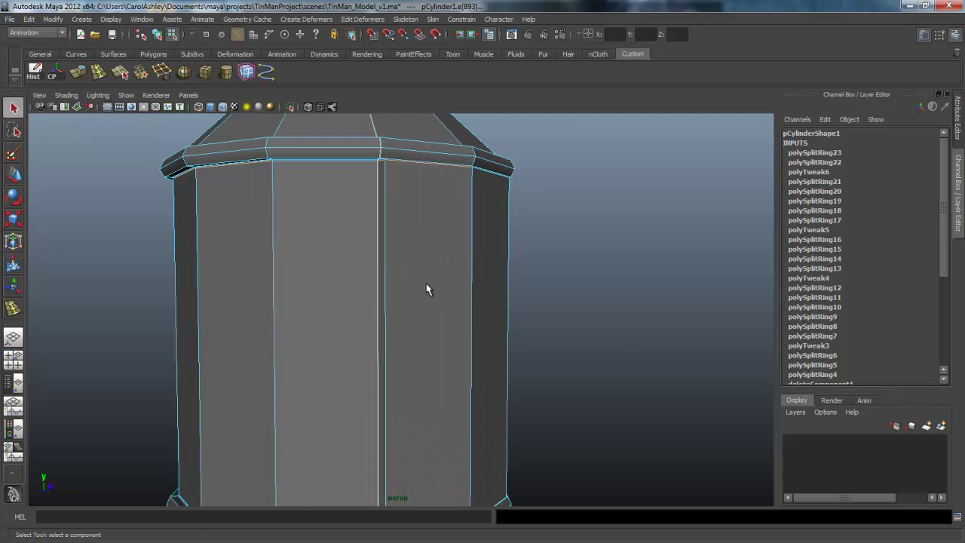
right_click_drag(426, 283, 498, 269)
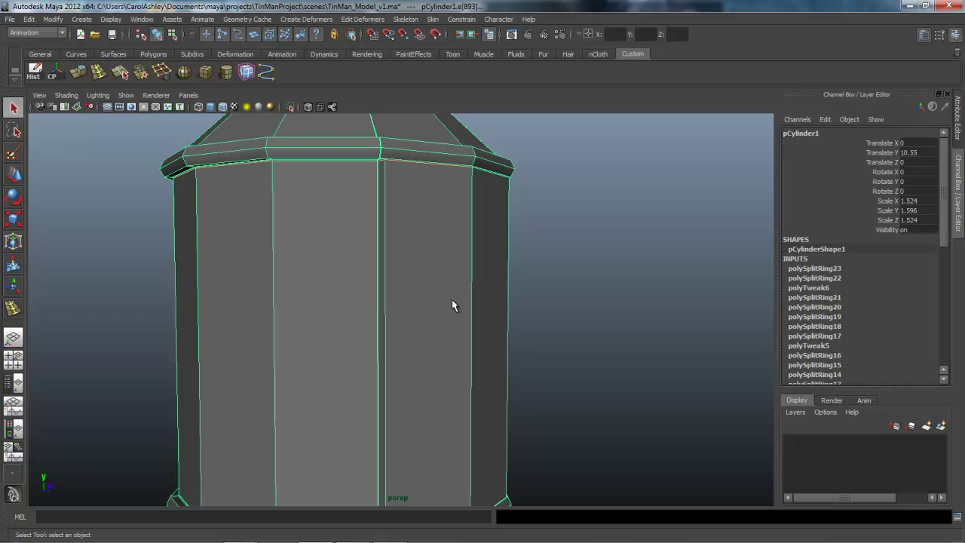
key("3")
key("f")
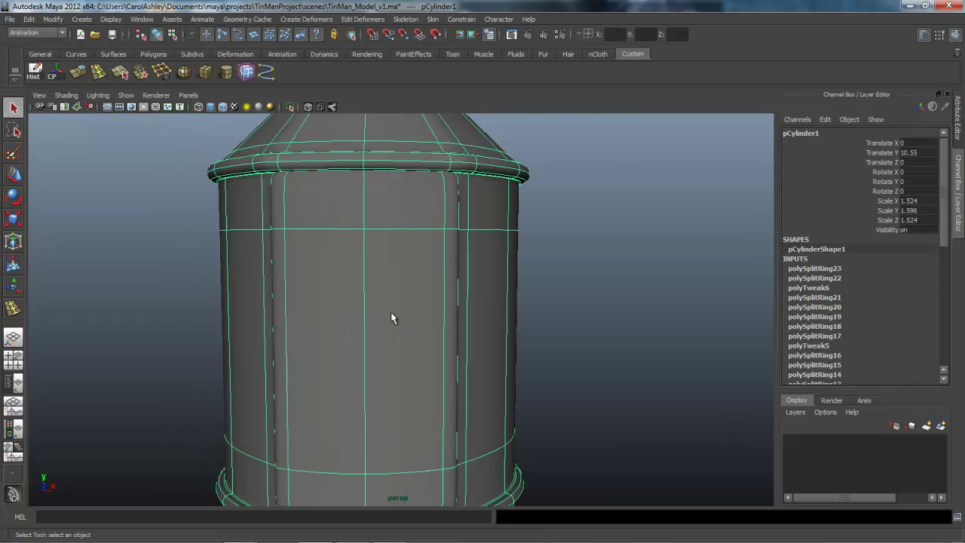
Deselect the torso and examine the smoothed seams of the recessed panel and the upper rim from several sides
left_click(601, 305)
left_click_drag(489, 328, 427, 284, "alt")
right_click_drag(427, 284, 400, 272, "alt")
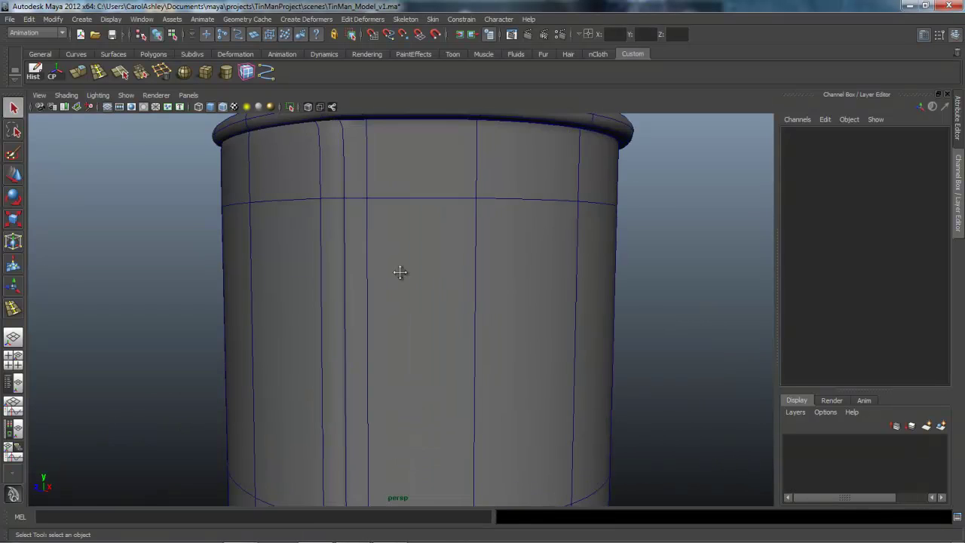
middle_click_drag(400, 272, 403, 199, "alt")
left_click_drag(404, 270, 366, 230, "alt")
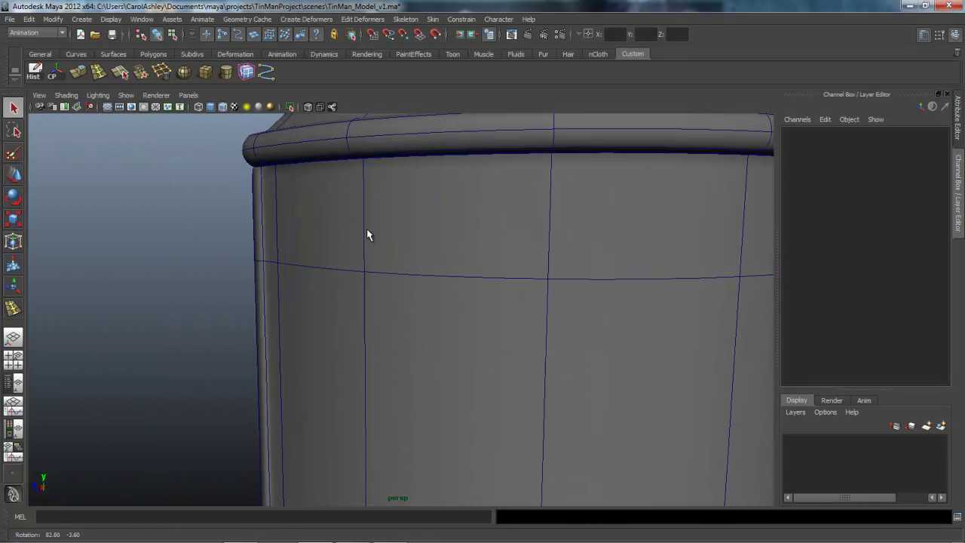
scroll(488, 230, "down", 2)
left_click_drag(487, 236, 380, 269, "alt")
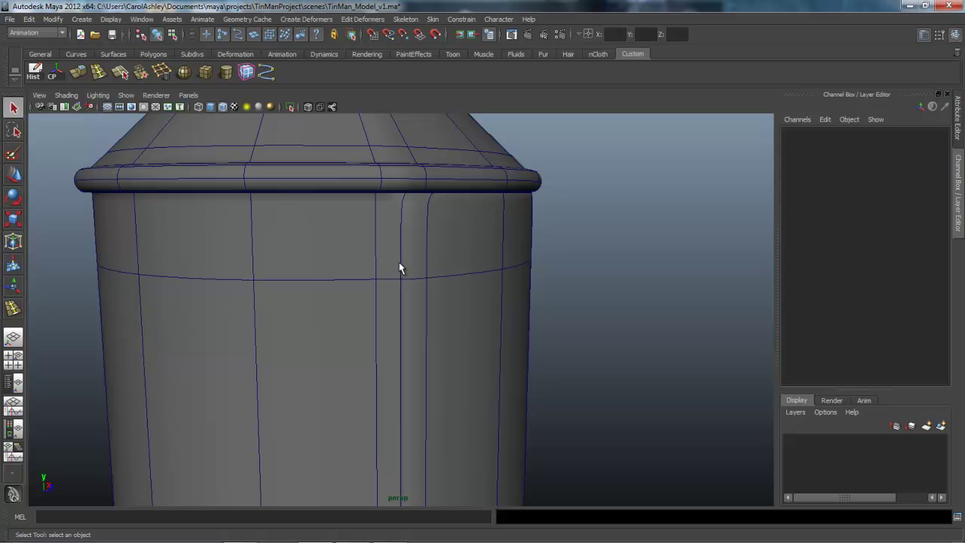
Turn off the torso's smooth preview and insert a vertical edge loop on the panel's narrow side wall, near its outer edge
left_click(453, 272)
key("1")
left_click_drag(453, 269, 409, 239, "alt")
left_click_drag(505, 228, 446, 242, "alt")
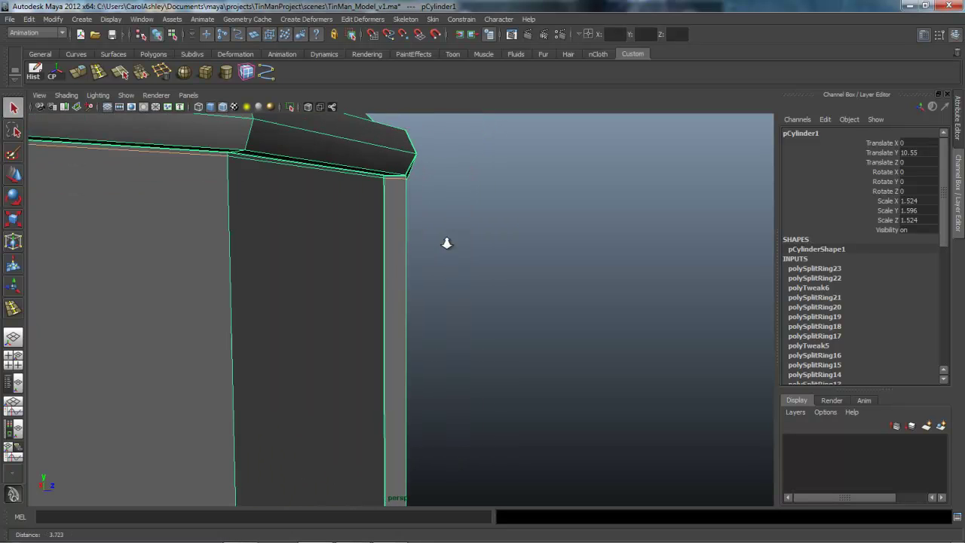
left_click(13, 308)
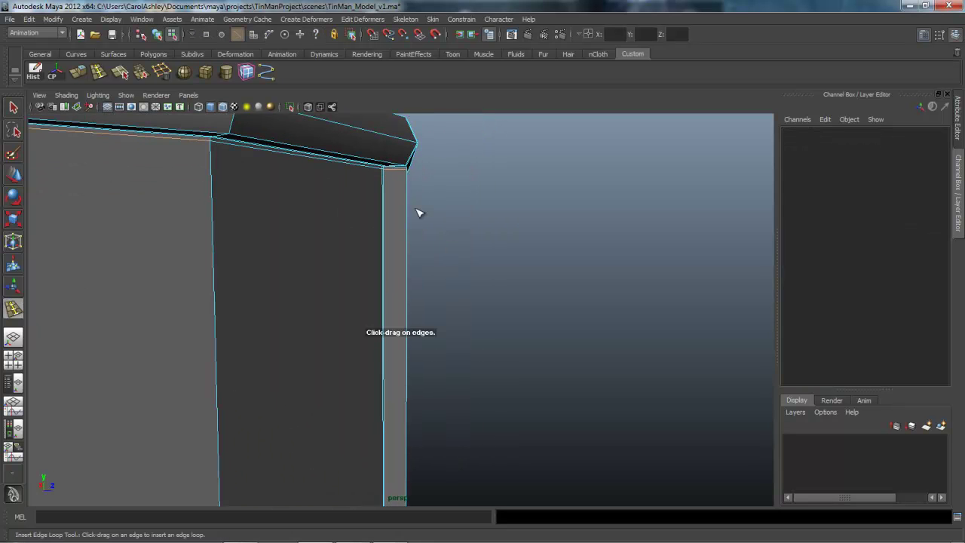
left_click_drag(402, 172, 405, 173)
left_click_drag(319, 214, 385, 218, "alt")
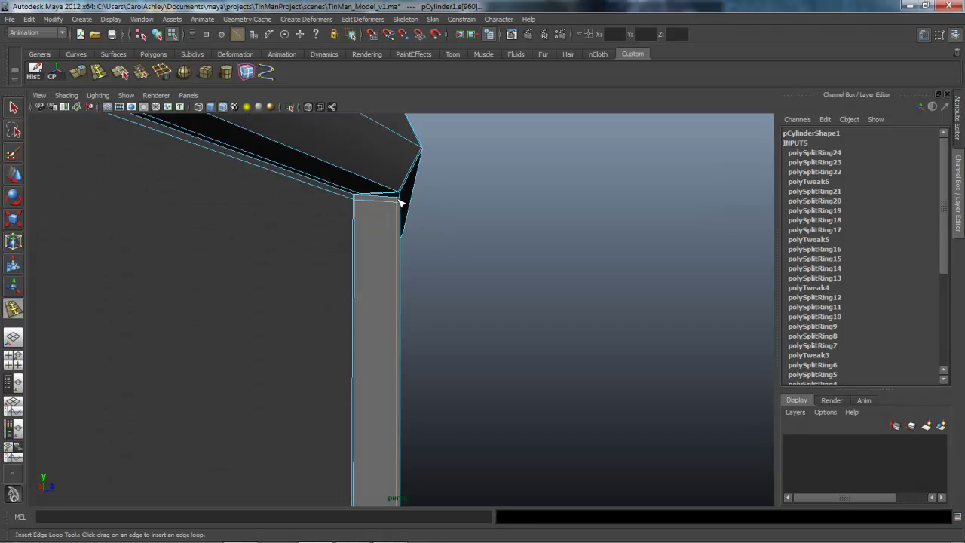
Return the torso to object mode, turn its smooth preview back on and deselect it
right_click_drag(484, 256, 316, 263, "alt")
left_click_drag(306, 265, 252, 292, "alt")
middle_click_drag(308, 291, 346, 249, "alt")
right_click_drag(291, 268, 181, 276, "alt")
middle_click_drag(398, 303, 401, 249, "alt")
right_click_drag(357, 274, 296, 281, "alt")
left_click_drag(407, 315, 355, 338, "alt")
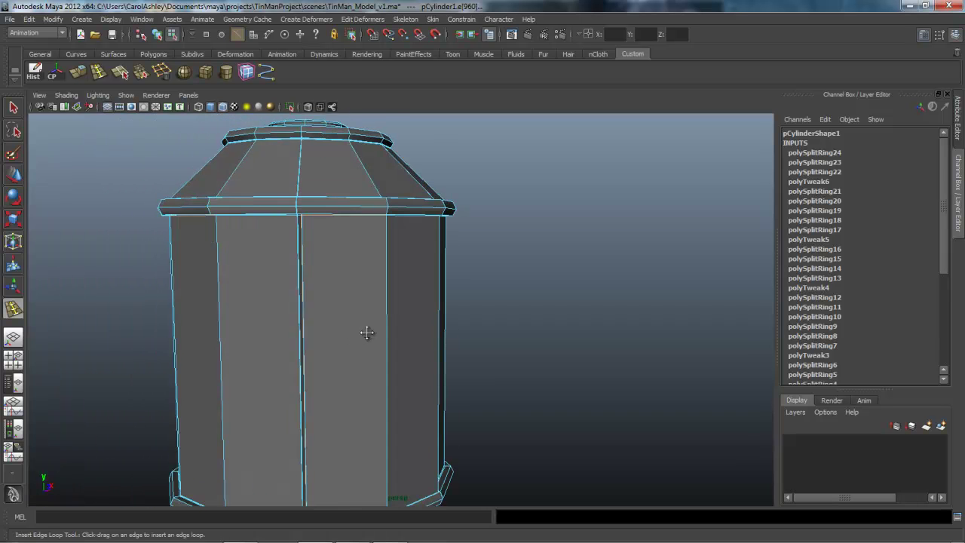
middle_click_drag(368, 333, 374, 315, "alt")
key("1")
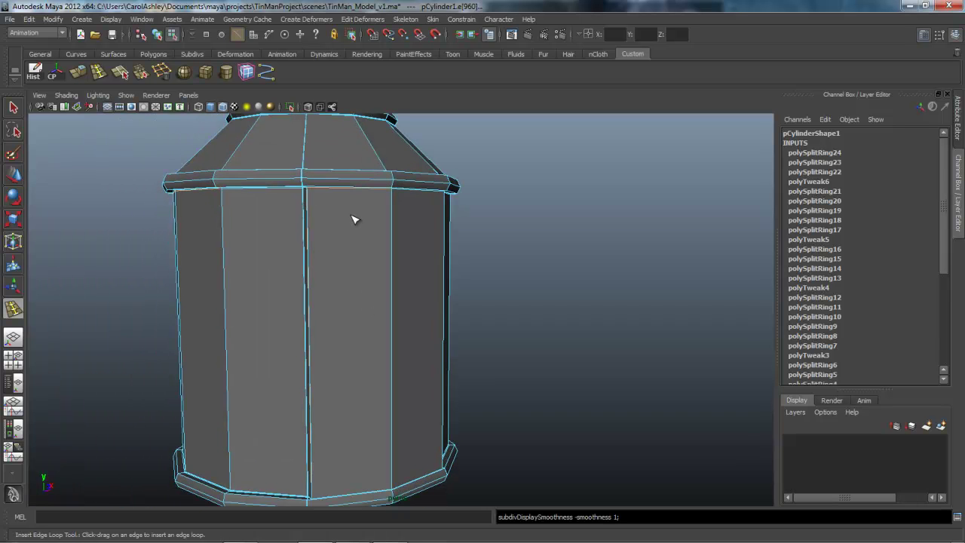
right_click_drag(351, 214, 396, 202)
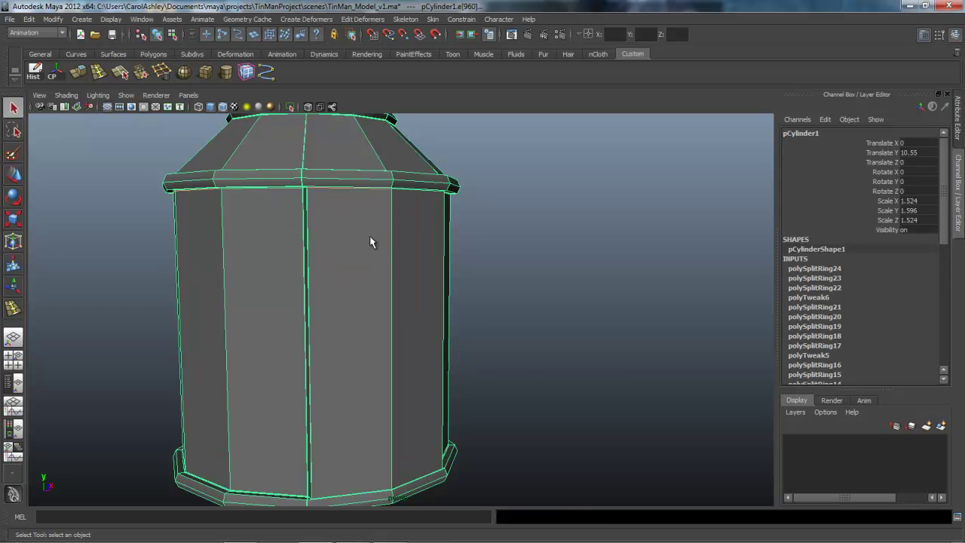
key("3")
left_click(539, 271)
Examine the smoothed torso's rims, shoulders and panel seams from all around
left_click_drag(537, 269, 443, 273, "alt")
left_click_drag(457, 196, 580, 322, "alt")
left_click_drag(631, 327, 495, 320, "alt")
left_click_drag(487, 275, 438, 252, "alt")
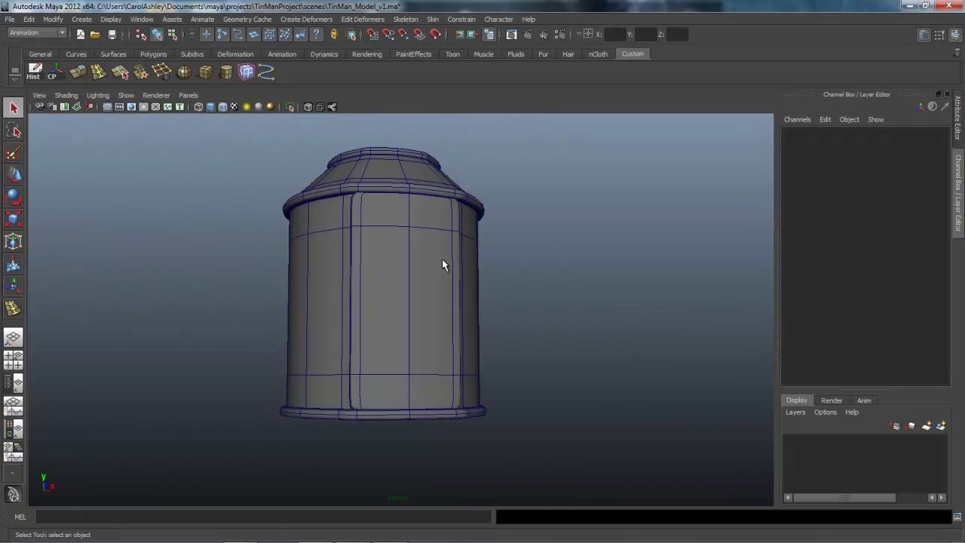
middle_click_drag(420, 304, 423, 320, "alt")
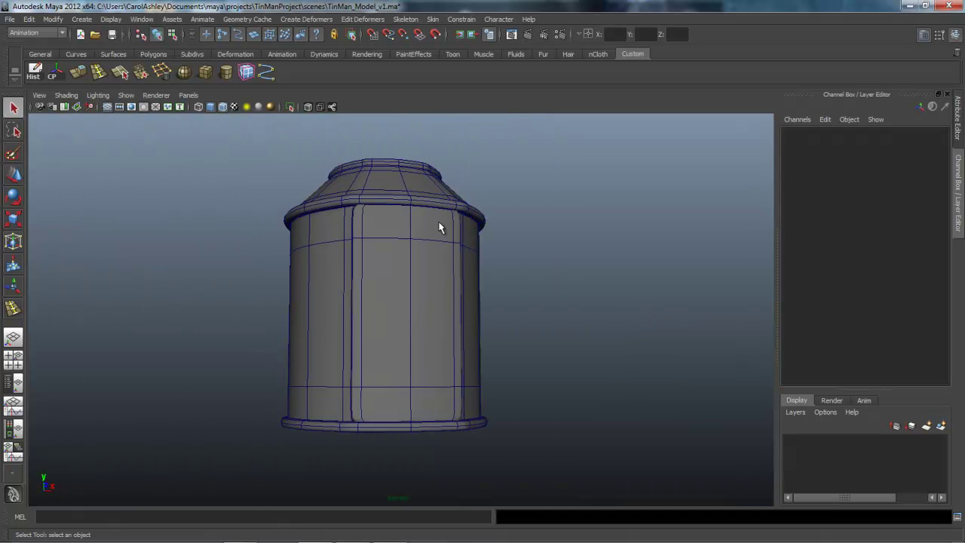
mouse_move(441, 254)
left_mouse_down("alt")
mouse_move(422, 263)
mouse_move(425, 296)
mouse_move(445, 259)
left_mouse_up("alt")
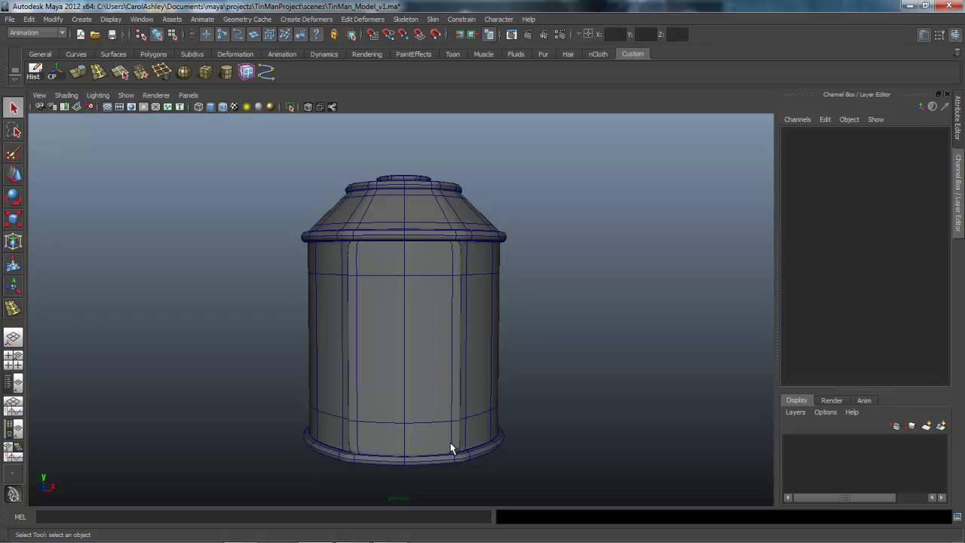
left_click_drag(422, 390, 438, 385, "alt")
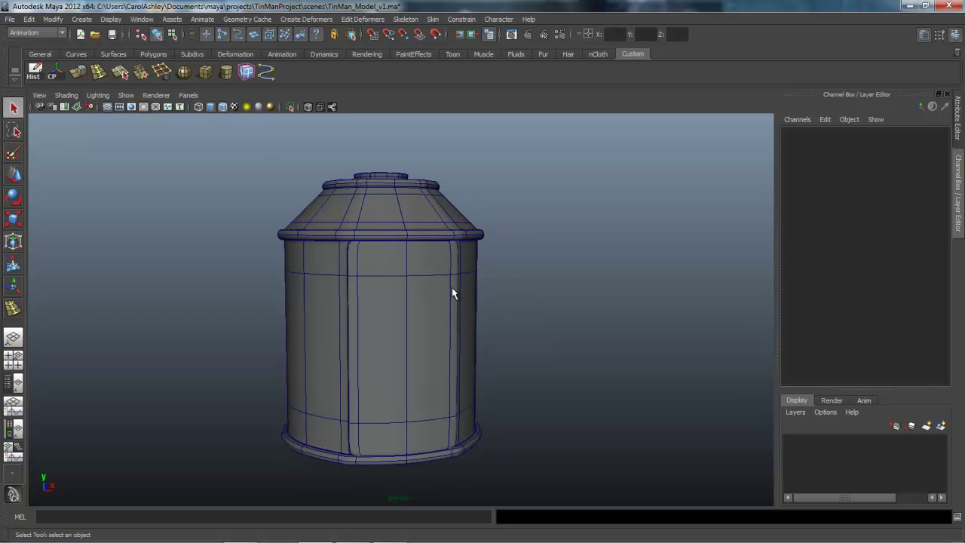